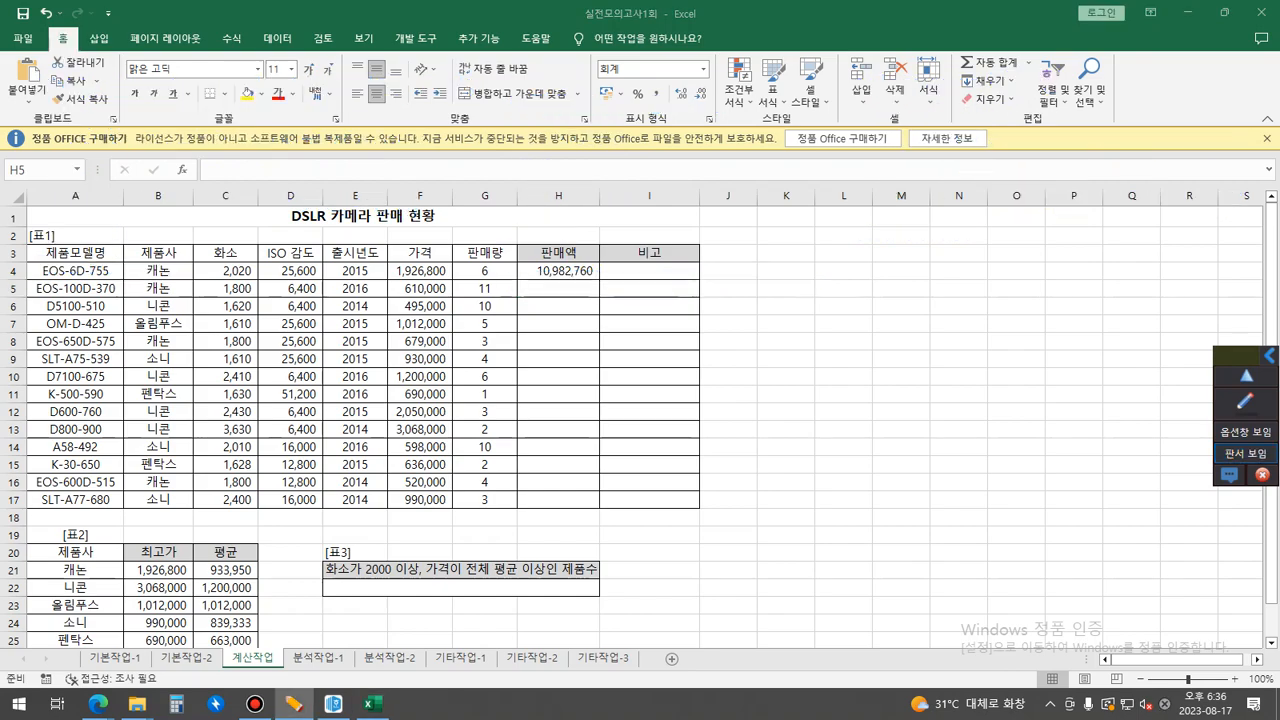
# Fill the 판매액 formula in H4 down through H17 and view the fn판매액 code notes.
pyautogui.click(558, 271)
pyautogui.doubleClick(599, 280)
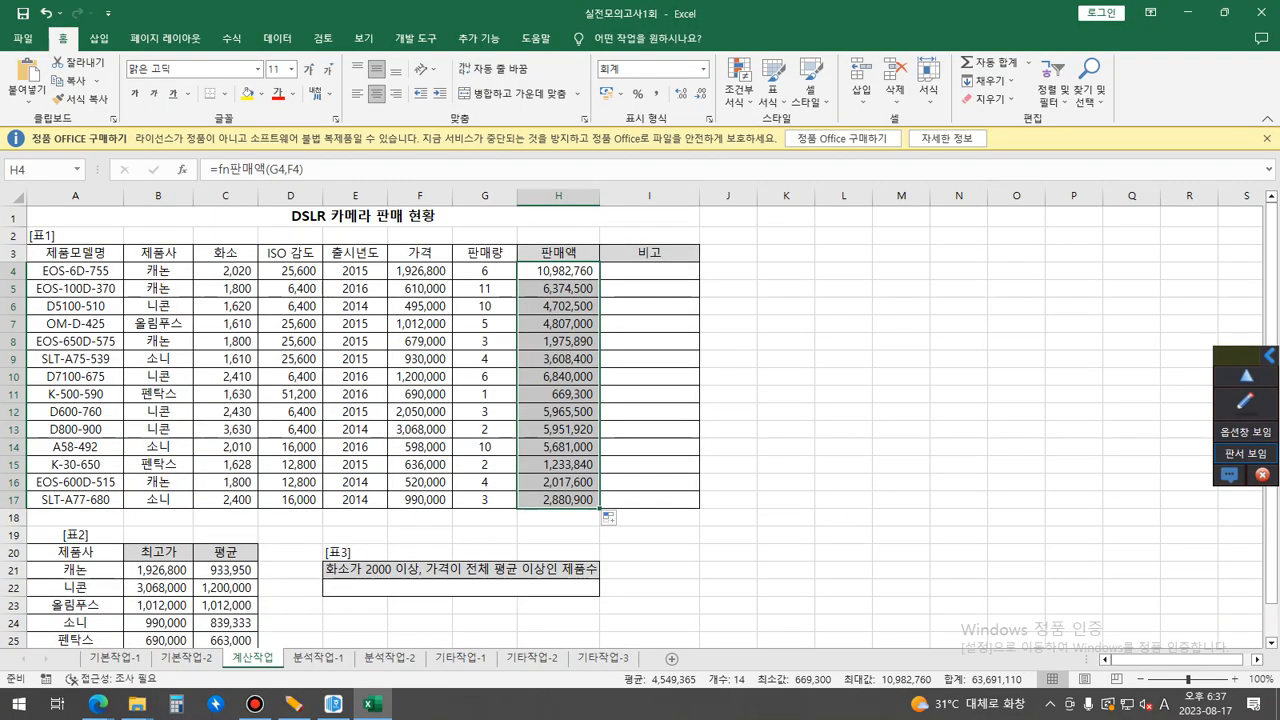
pyautogui.click(1246, 453)
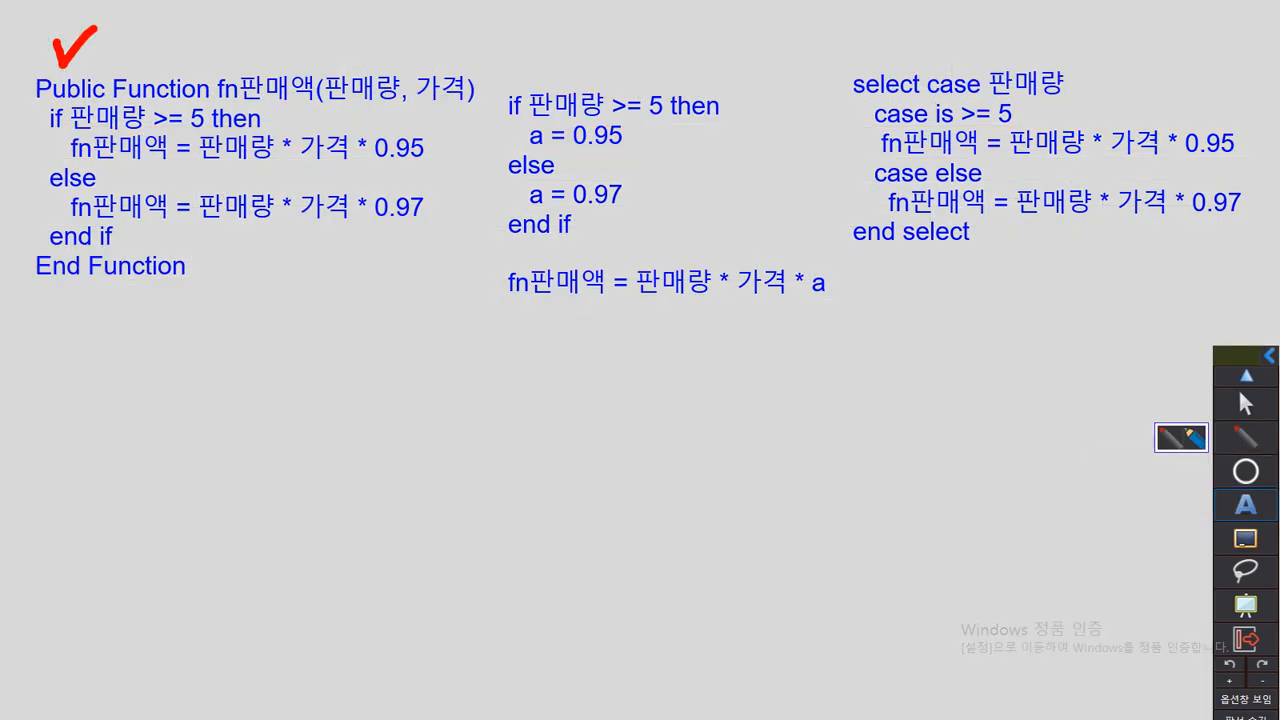
pyautogui.click(1246, 403)
# Examine the gender exercise on the CHOOSE sheet of the 찾기참조함수 workbook and mark around it with pen strokes.
pyautogui.click(649, 271)
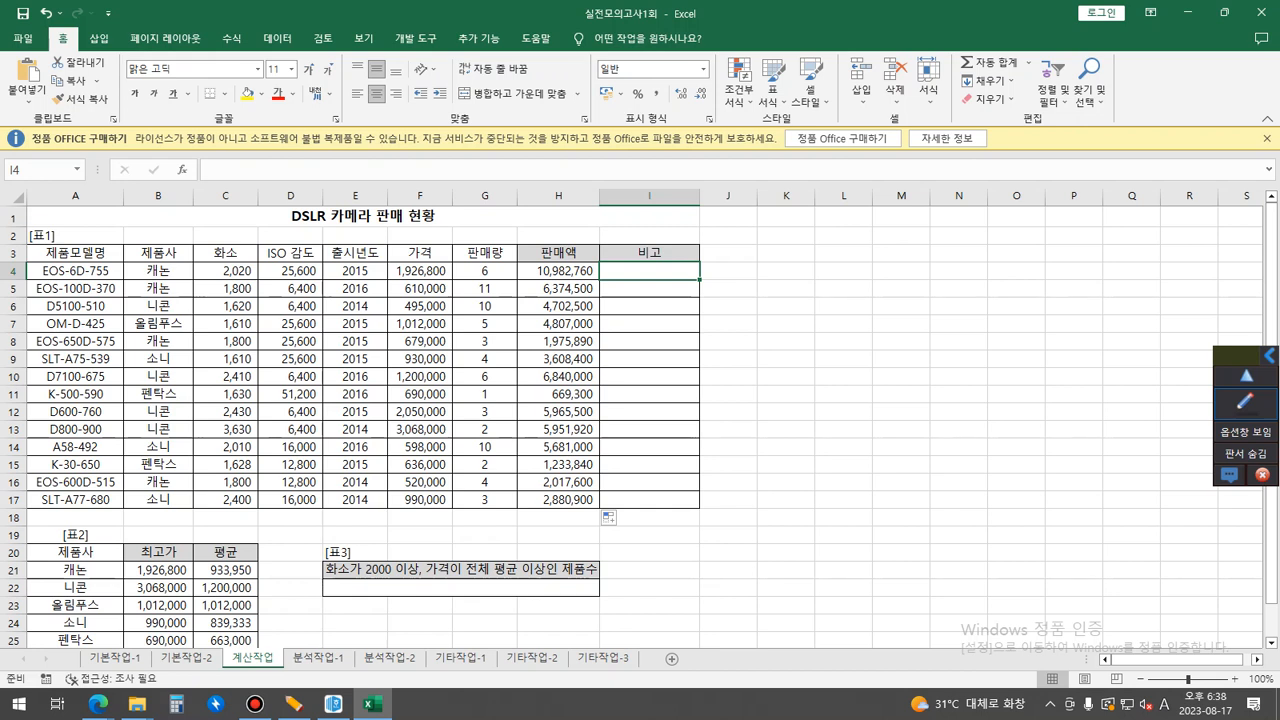
pyautogui.click(98, 704)
pyautogui.click(137, 704)
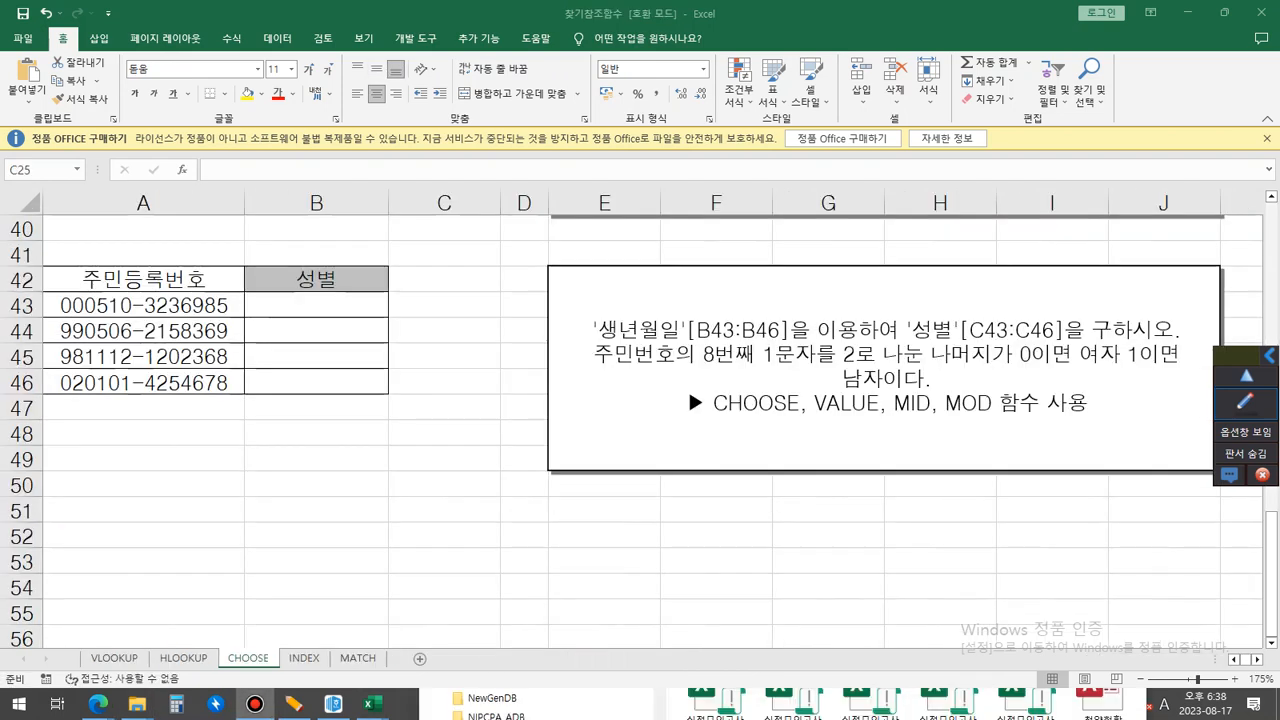
pyautogui.moveTo(92, 230); pyautogui.dragTo(1, 284)
pyautogui.moveTo(1181, 416); pyautogui.dragTo(1044, 472)
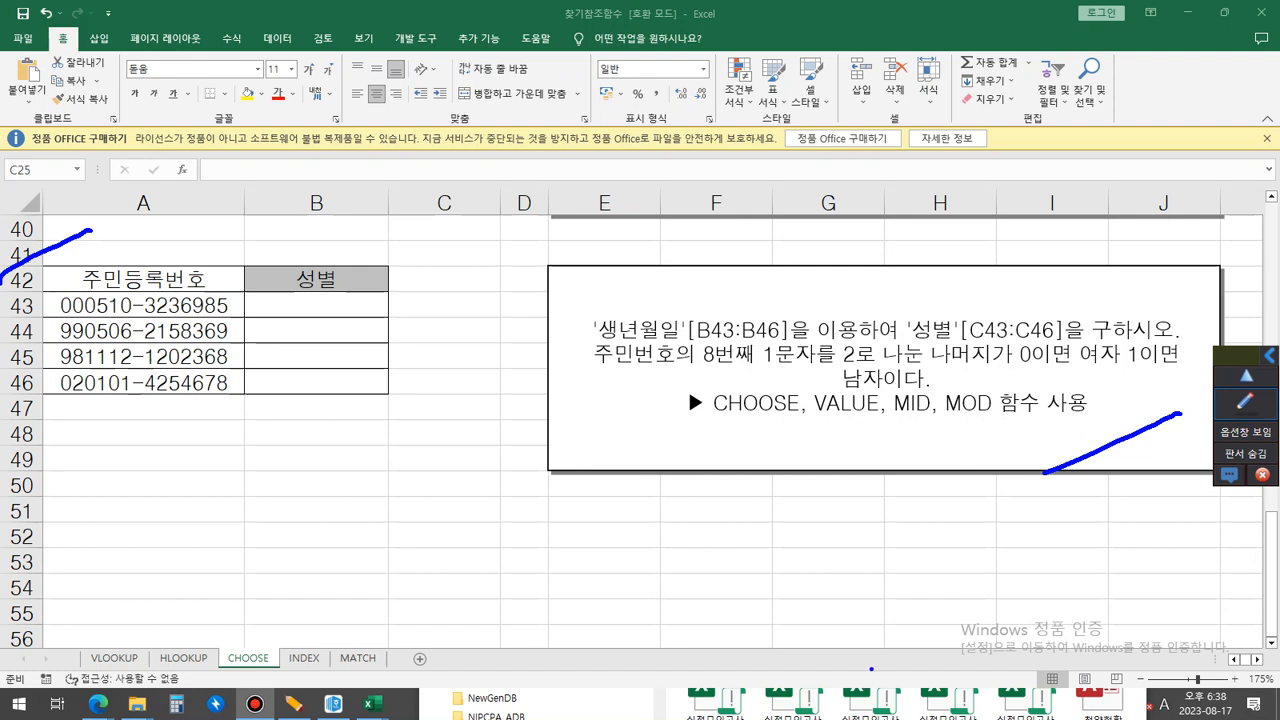
# Underline CHOOSE, VALUE and MOD in the exercise text, cross out MID with an R below, and clear the ink.
pyautogui.moveTo(715, 419); pyautogui.dragTo(862, 418)
pyautogui.moveTo(921, 388); pyautogui.dragTo(894, 417)
pyautogui.moveTo(897, 392)
pyautogui.mouseDown()
pyautogui.moveTo(926, 419)
pyautogui.moveTo(894, 443)
pyautogui.moveTo(1008, 412)
pyautogui.mouseUp()
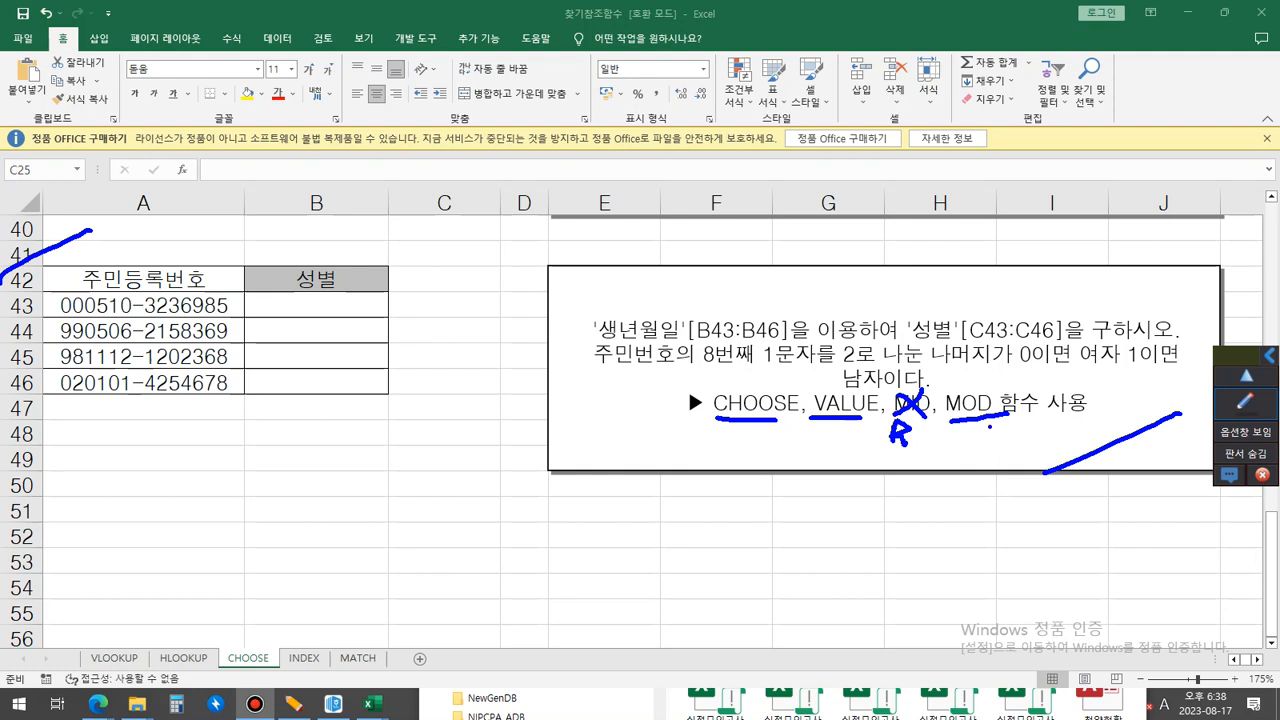
pyautogui.press('Escape')
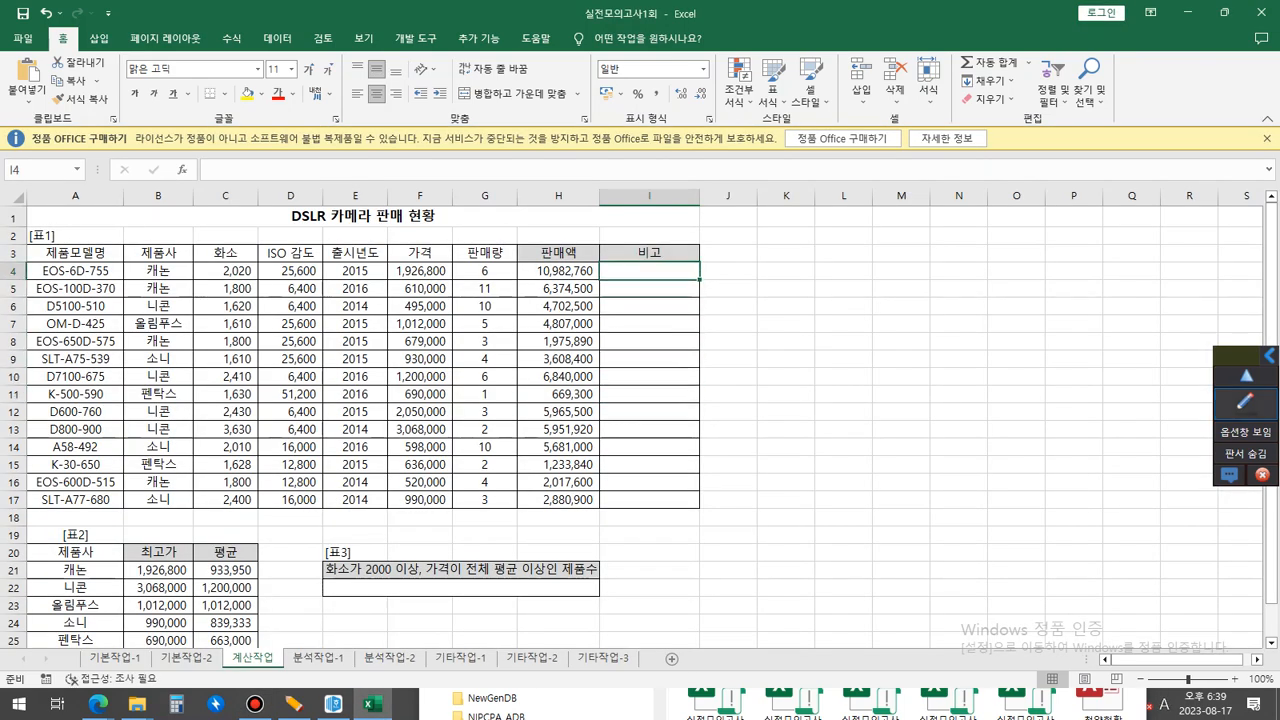
# Write an on-screen note above the camera table with the lines right(A4,3), 755 and 숫자처럼 생긴 문자.
pyautogui.click(1246, 403)
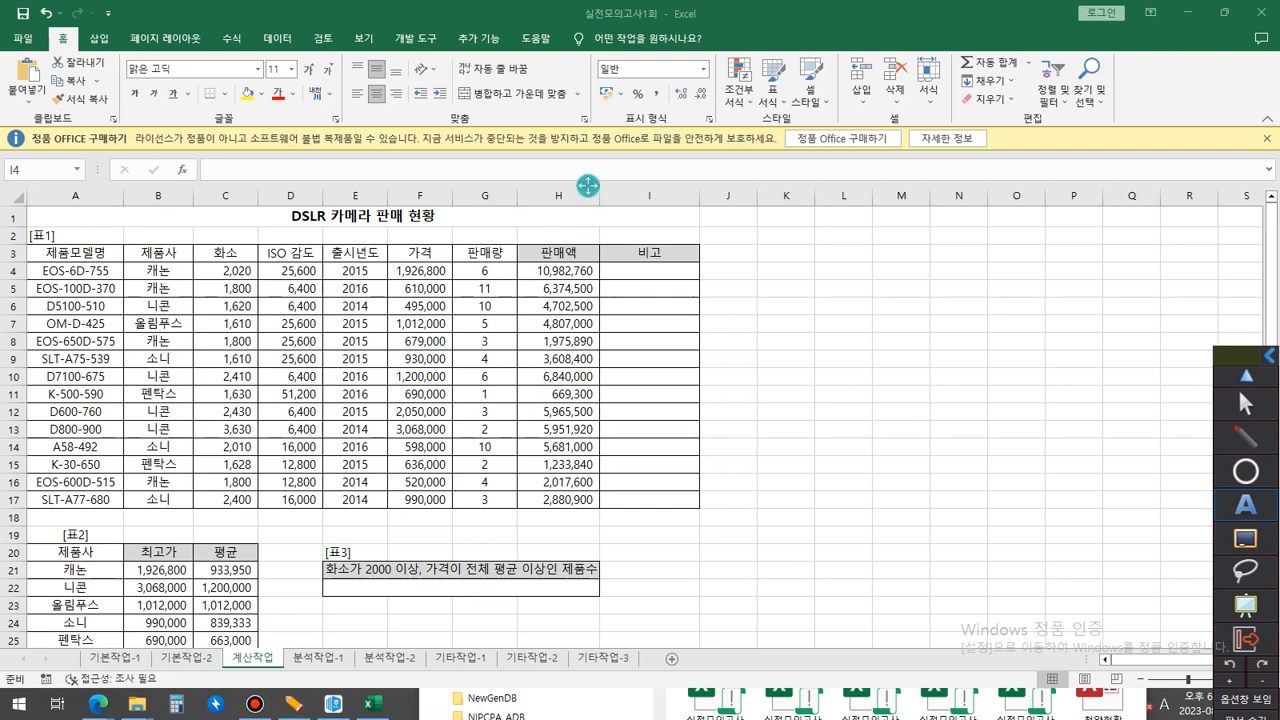
pyautogui.write('right(A')
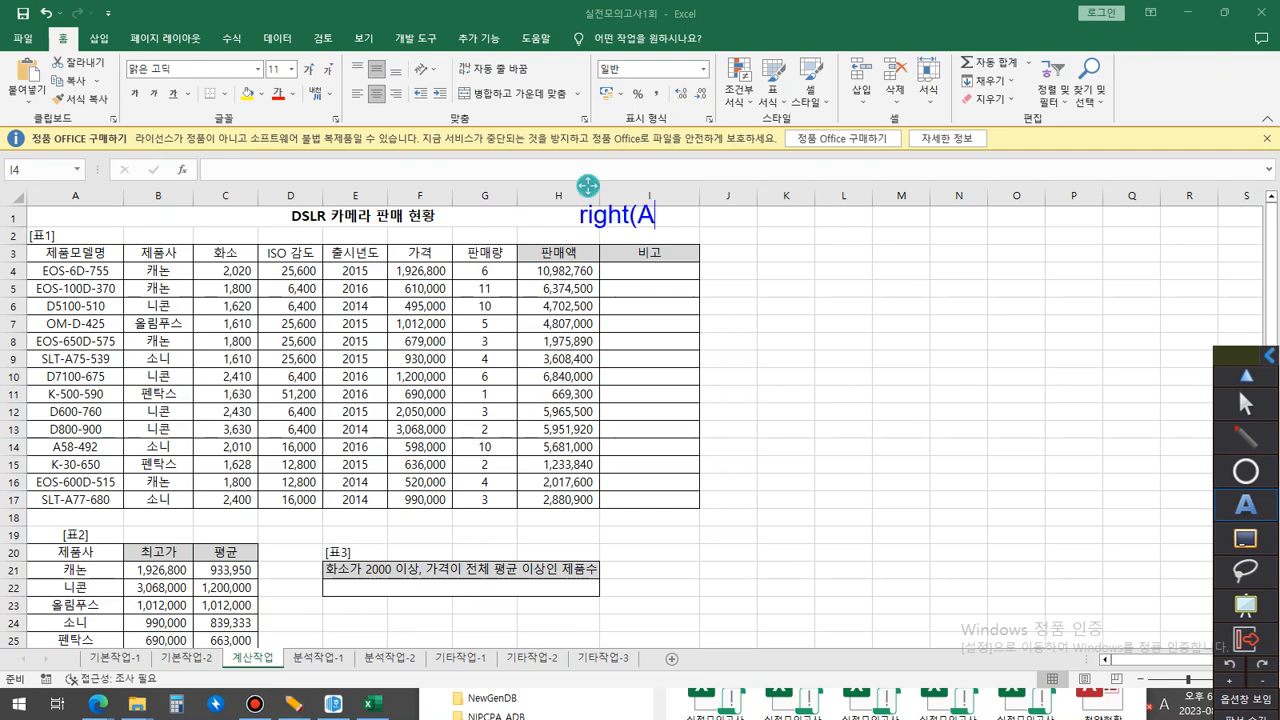
pyautogui.write('4,3)')
pyautogui.press('Return')
pyautogui.write('755')
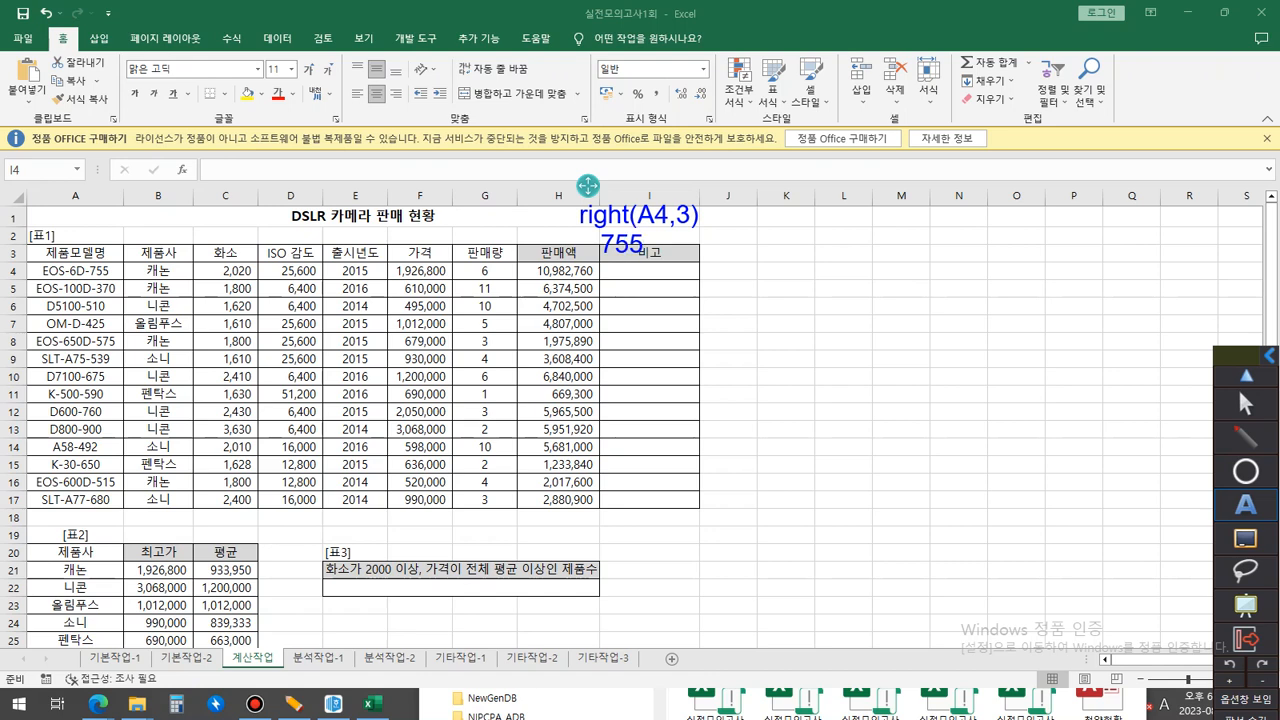
pyautogui.press('Return')
pyautogui.press('Hangul')
pyautogui.write('숫자처럼 생')
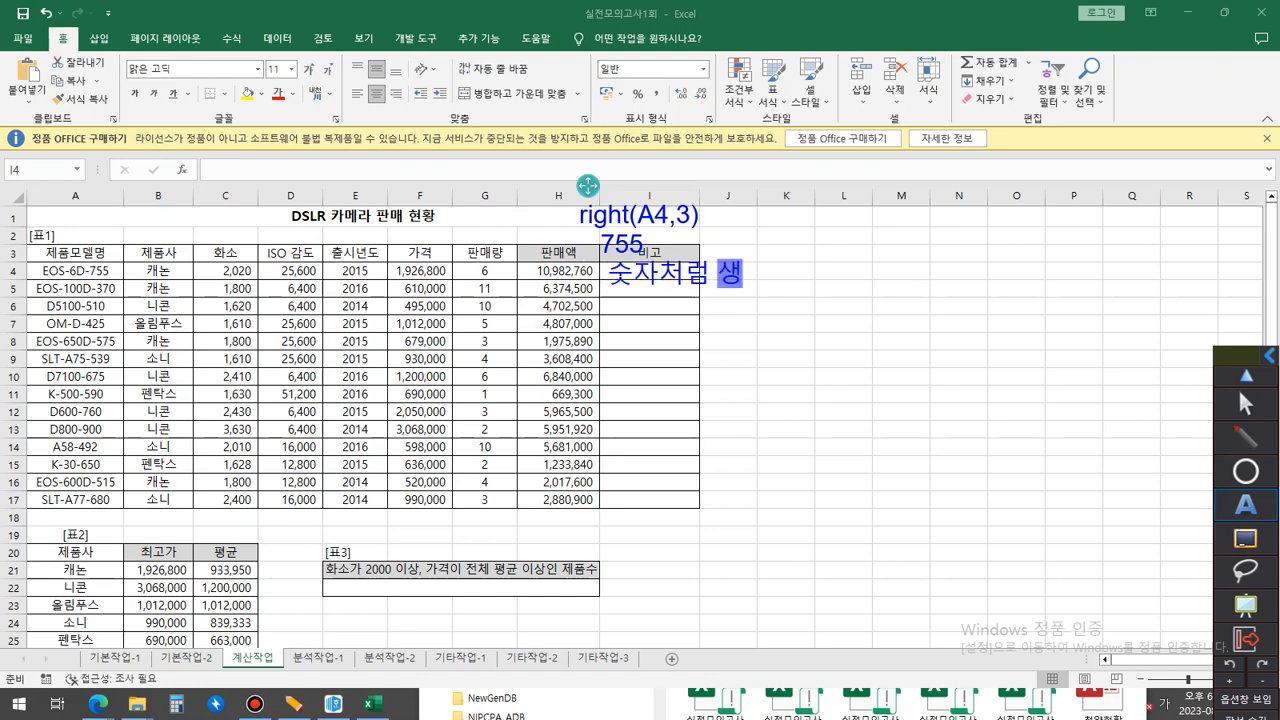
pyautogui.write('긴 문자')
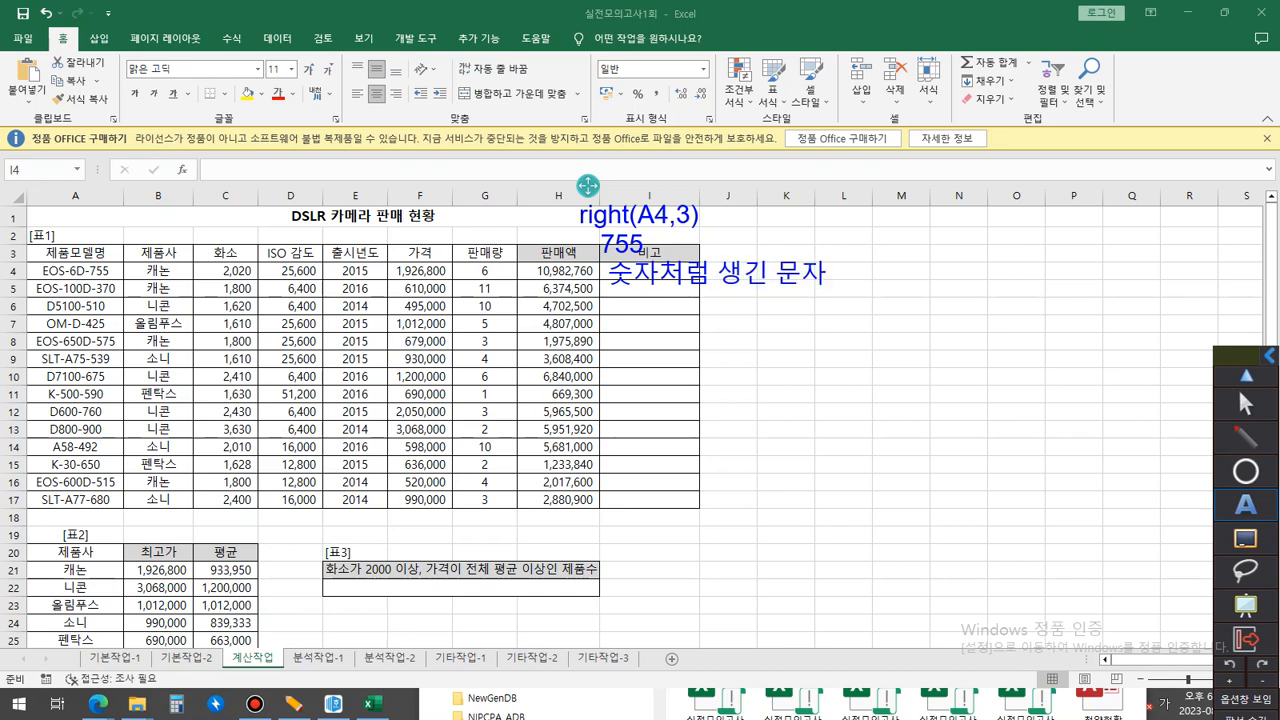
# Wrap the formula in the note with a VALUE function so it reads value(right(A4,3)).
pyautogui.click(699, 215)
pyautogui.hotkey('ctrl', 'Left')
pyautogui.hotkey('ctrl', 'Left')
pyautogui.hotkey('ctrl', 'Left')
pyautogui.hotkey('ctrl', 'Left')
pyautogui.hotkey('ctrl', 'Left')
pyautogui.write('value(')
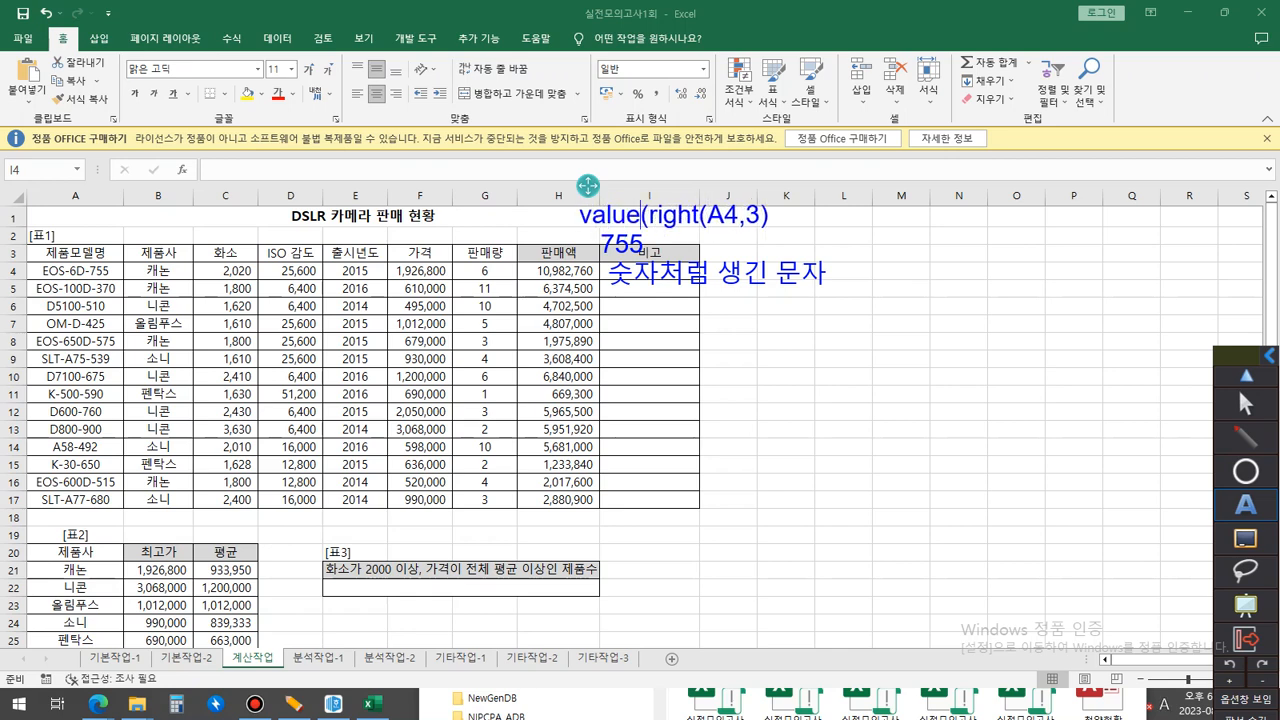
pyautogui.press('Right')
pyautogui.press('Right')
pyautogui.press('Right')
pyautogui.press('Right')
pyautogui.press('Right')
pyautogui.press('Right')
pyautogui.press('Right')
pyautogui.press('Right')
pyautogui.press('Right')
pyautogui.press('Right')
pyautogui.press('Right')
pyautogui.press('Right')
pyautogui.write(')')
# Append -> 숫자 to the end of the 숫자처럼 생긴 문자 line in the note.
pyautogui.hotkey('ctrl', 'End')
pyautogui.write('-> 숫자')
# Nest the note's formula inside MOD with divisor 4, giving mod(value(right(A4,3)), 4).
pyautogui.click(580, 215)
pyautogui.write('mod')
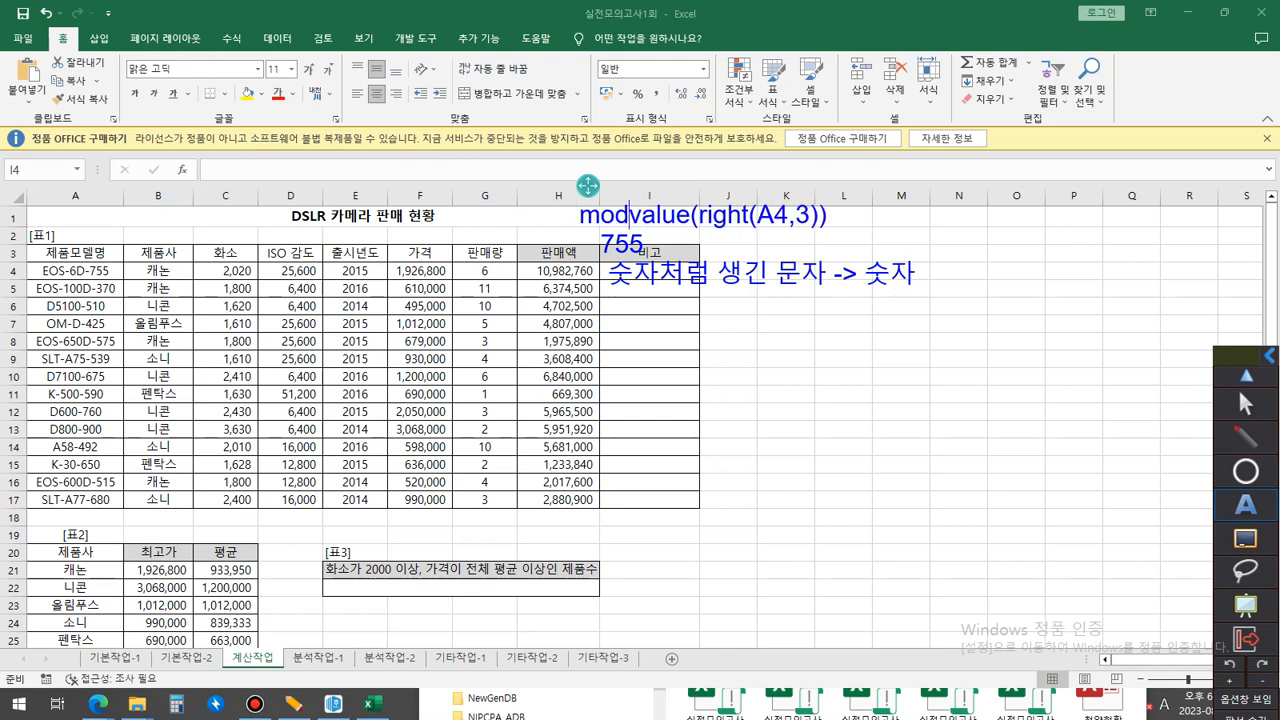
pyautogui.write('(')
pyautogui.press('Right')
pyautogui.press('Right')
pyautogui.press('Right')
pyautogui.press('Right')
pyautogui.press('Right')
pyautogui.press('Right')
pyautogui.press('Right')
pyautogui.press('Right')
pyautogui.press('Right')
pyautogui.press('Right')
pyautogui.press('Right')
pyautogui.press('Right')
pyautogui.press('Right')
pyautogui.press('Right')
pyautogui.press('Right')
pyautogui.press('Right')
pyautogui.press('Right')
pyautogui.press('Right')
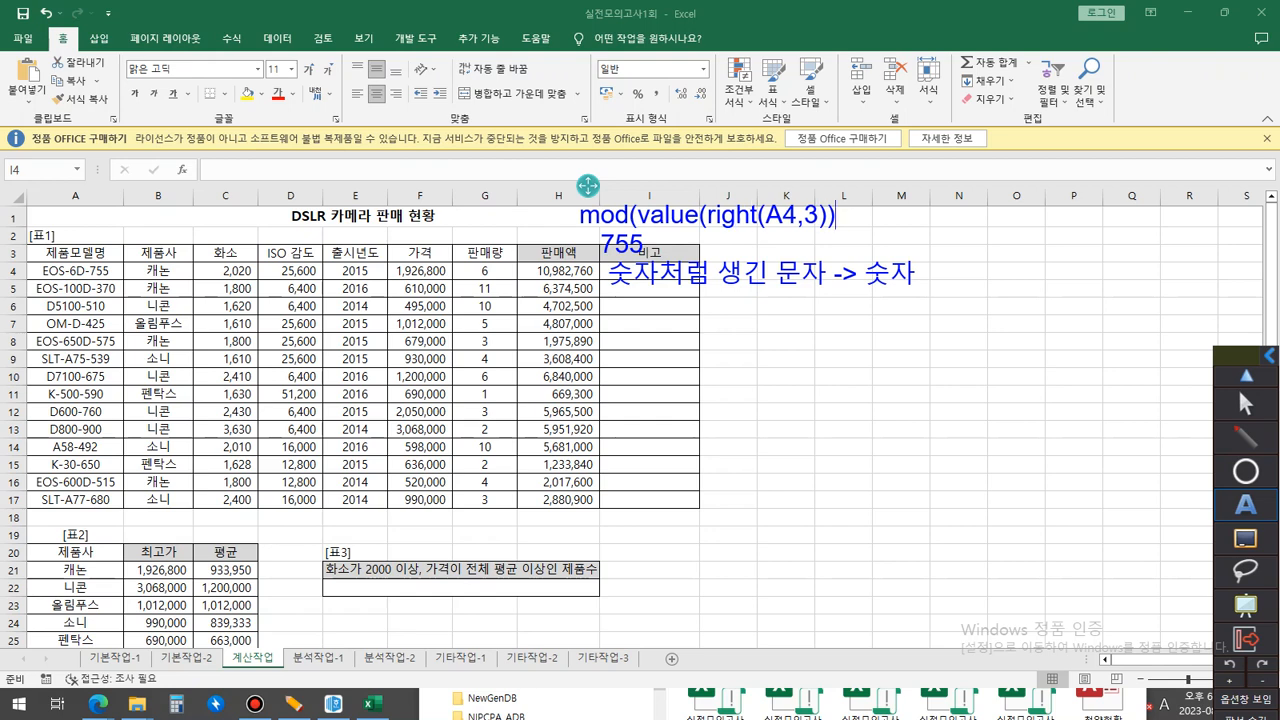
pyautogui.write(', 4)')
# Delete the explanatory lines below the formula in the note and prefix the formula with an equals sign.
pyautogui.click(601, 244)
pyautogui.press('Delete')
pyautogui.press('Delete')
pyautogui.press('Delete')
pyautogui.press('Delete')
pyautogui.press('Delete')
pyautogui.press('Delete')
pyautogui.press('Delete')
pyautogui.press('Delete')
pyautogui.press('Delete')
pyautogui.press('Delete')
pyautogui.press('Delete')
pyautogui.press('Delete')
pyautogui.press('Delete')
pyautogui.press('Delete')
pyautogui.press('Delete')
pyautogui.press('Delete')
pyautogui.press('Delete')
pyautogui.press('Delete')
pyautogui.press('Delete')
pyautogui.press('Delete')
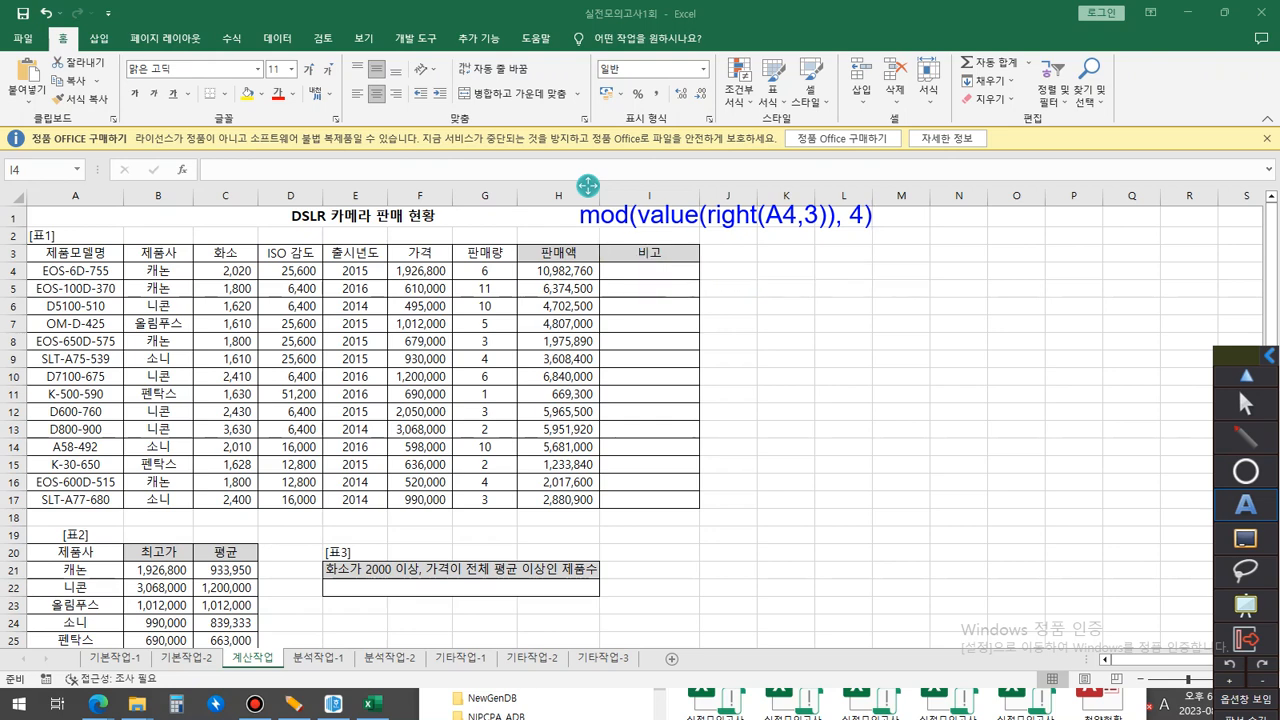
pyautogui.press('BackSpace')
pyautogui.press('BackSpace')
pyautogui.press('BackSpace')
pyautogui.press('BackSpace')
pyautogui.write('=')
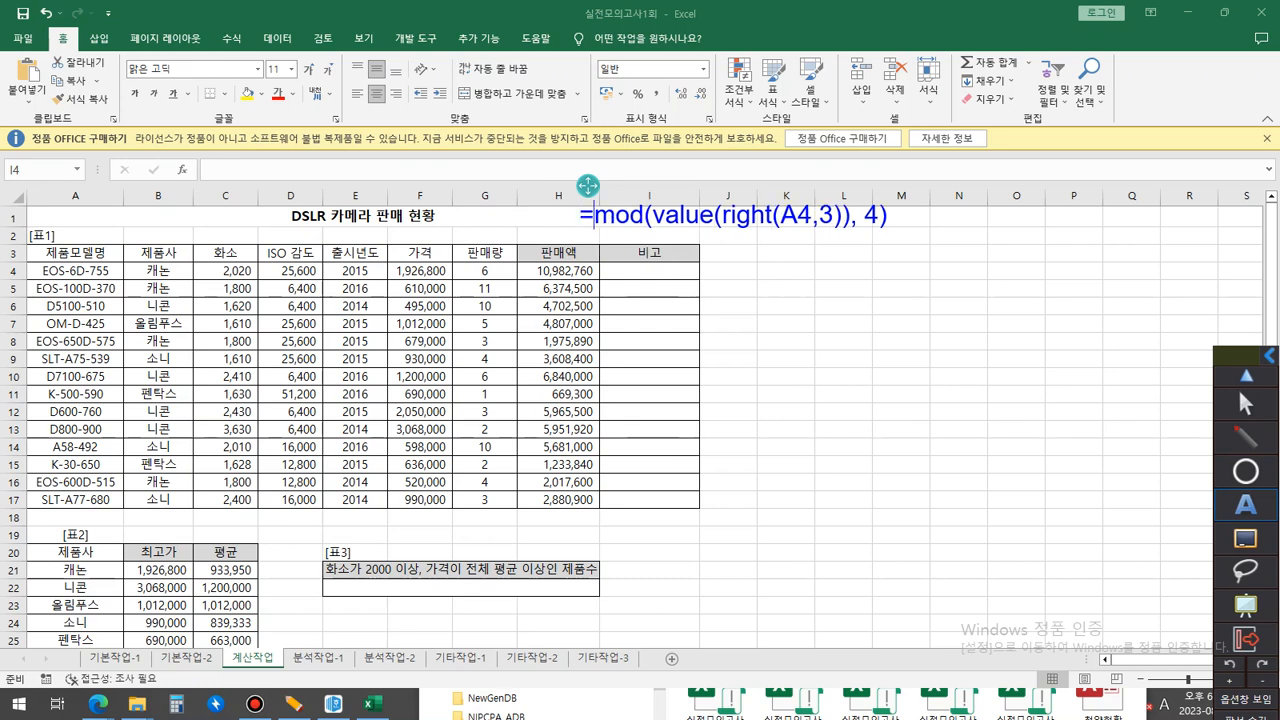
pyautogui.press('End')
pyautogui.click(1245, 404)
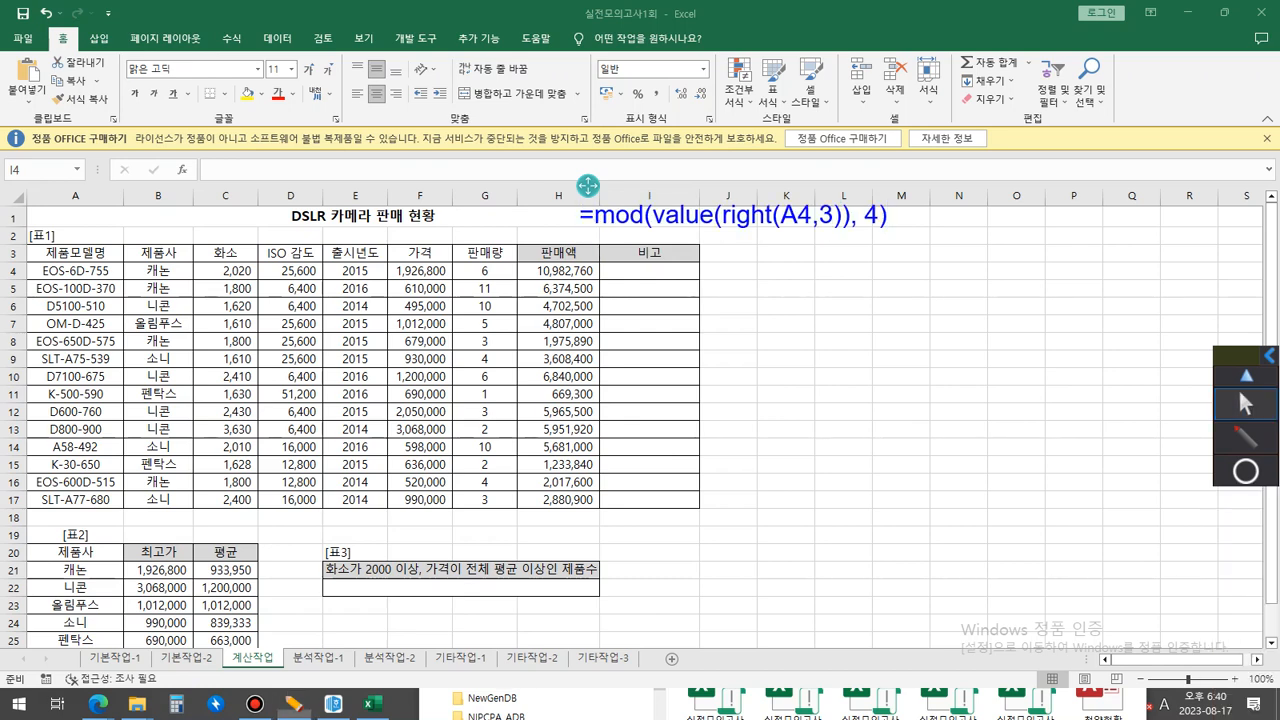
# Paste =mod(value(right(A4,3)), 4) into J4 and fill it down through J17.
pyautogui.doubleClick(728, 271)
pyautogui.write('=mod(value(right(A4,3)), 4)')
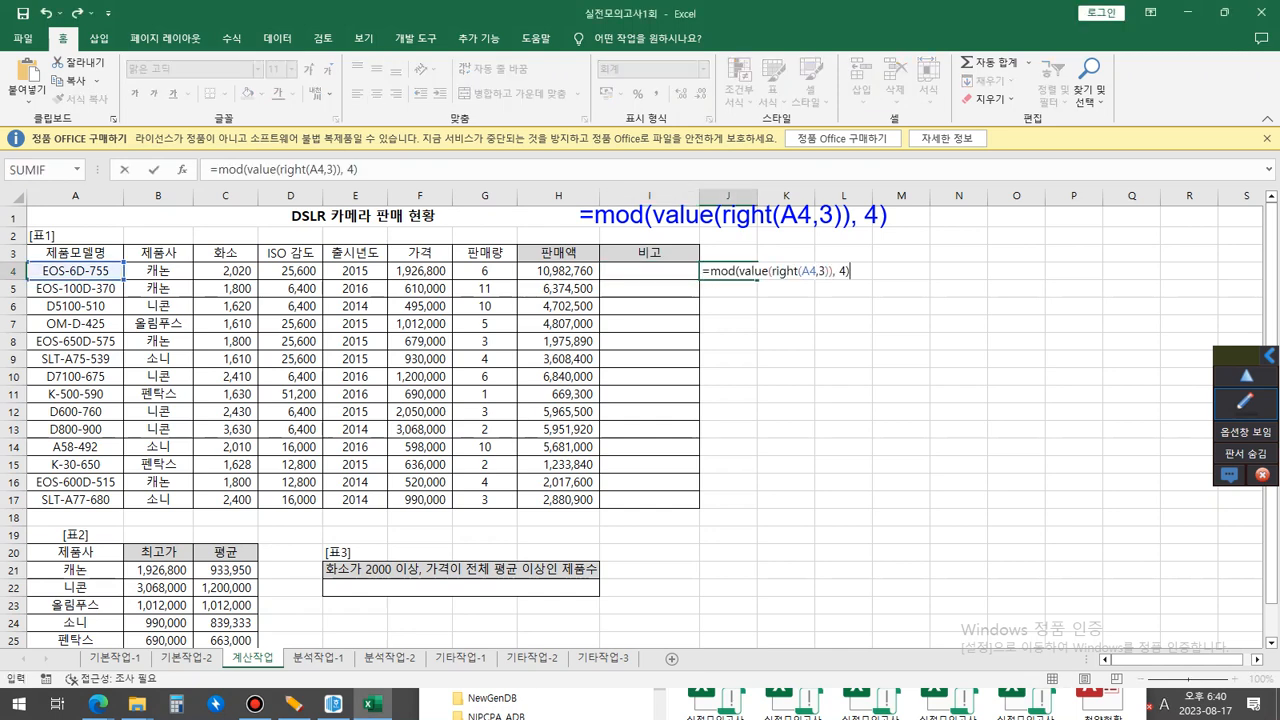
pyautogui.press('Return')
pyautogui.press('Up')
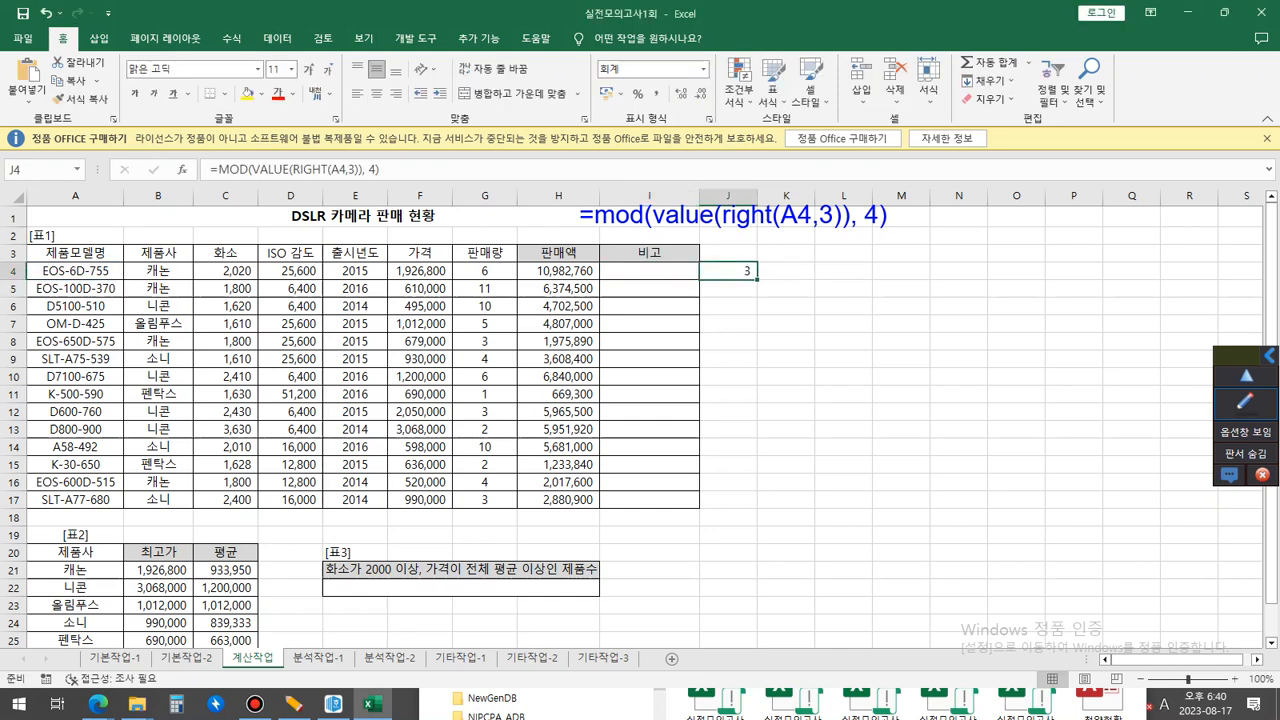
pyautogui.doubleClick(757, 279)
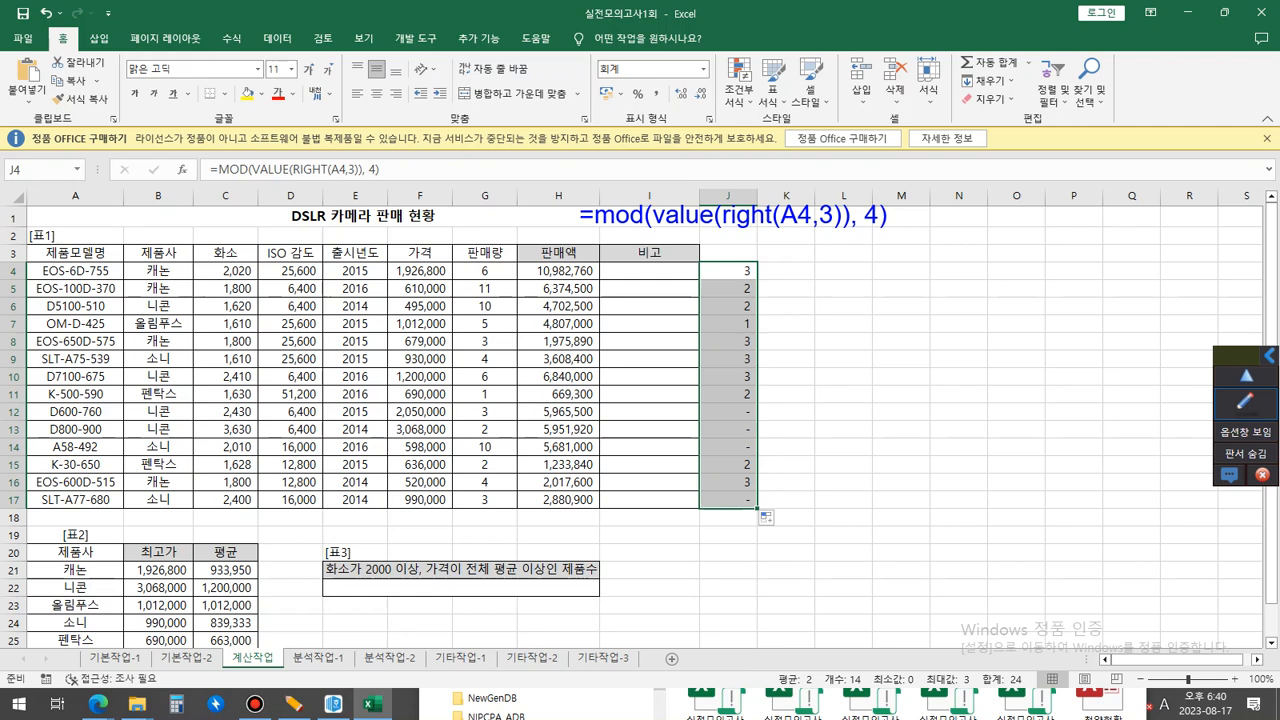
# Start a new on-screen note beside the remainder column with 0, 1, 2 and 3 on separate lines.
pyautogui.moveTo(731, 416)
pyautogui.mouseDown()
pyautogui.moveTo(759, 416)
pyautogui.moveTo(766, 437)
pyautogui.moveTo(768, 404)
pyautogui.mouseUp()
pyautogui.click(1245, 404)
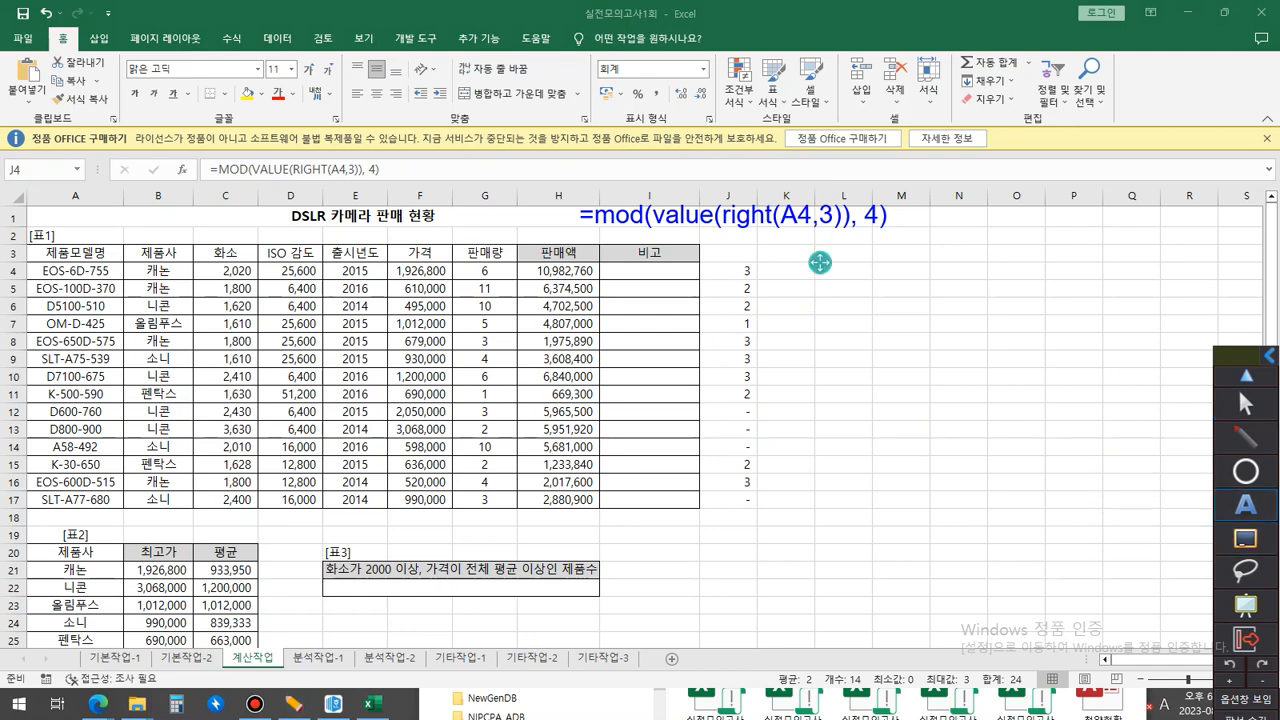
pyautogui.click(819, 262)
pyautogui.write('0')
pyautogui.press('Return')
pyautogui.write('1')
pyautogui.press('Return')
pyautogui.write('2')
pyautogui.press('Return')
pyautogui.write('3')
pyautogui.press('Return')
# Append + 1 to each of the four number lines in the note.
pyautogui.press('Up')
pyautogui.press('Up')
pyautogui.press('Up')
pyautogui.press('Up')
pyautogui.press('End')
pyautogui.write('+ 1')
pyautogui.press('Down')
pyautogui.write('+ 1')
pyautogui.press('Down')
pyautogui.write('1')
pyautogui.press('BackSpace')
pyautogui.press('BackSpace')
pyautogui.write('+ 1')
pyautogui.write('+ 1')
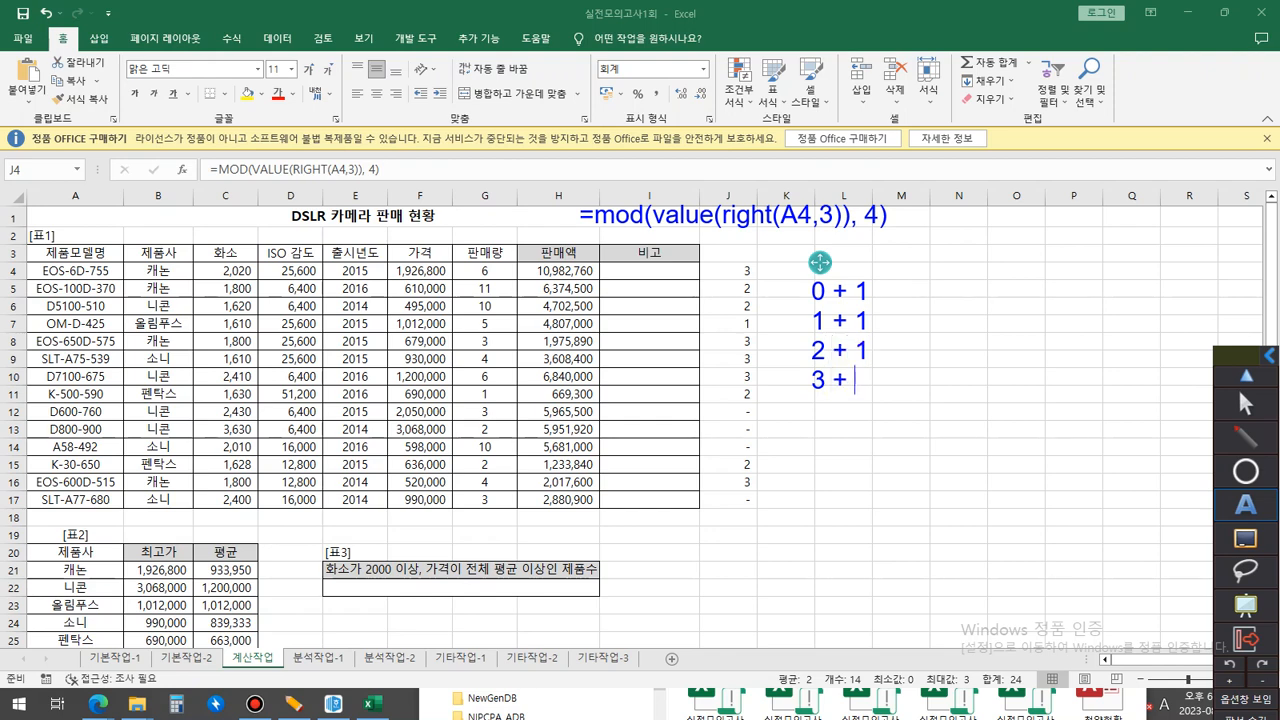
# Complete the four additions in the note with the results = 1, = 2, = 3 and = 4.
pyautogui.press('Up')
pyautogui.press('Up')
pyautogui.press('Up')
pyautogui.write('= 1')
pyautogui.press('Down')
pyautogui.write('= 2')
pyautogui.press('Down')
pyautogui.write('= 3')
pyautogui.press('Down')
pyautogui.write('= 4')
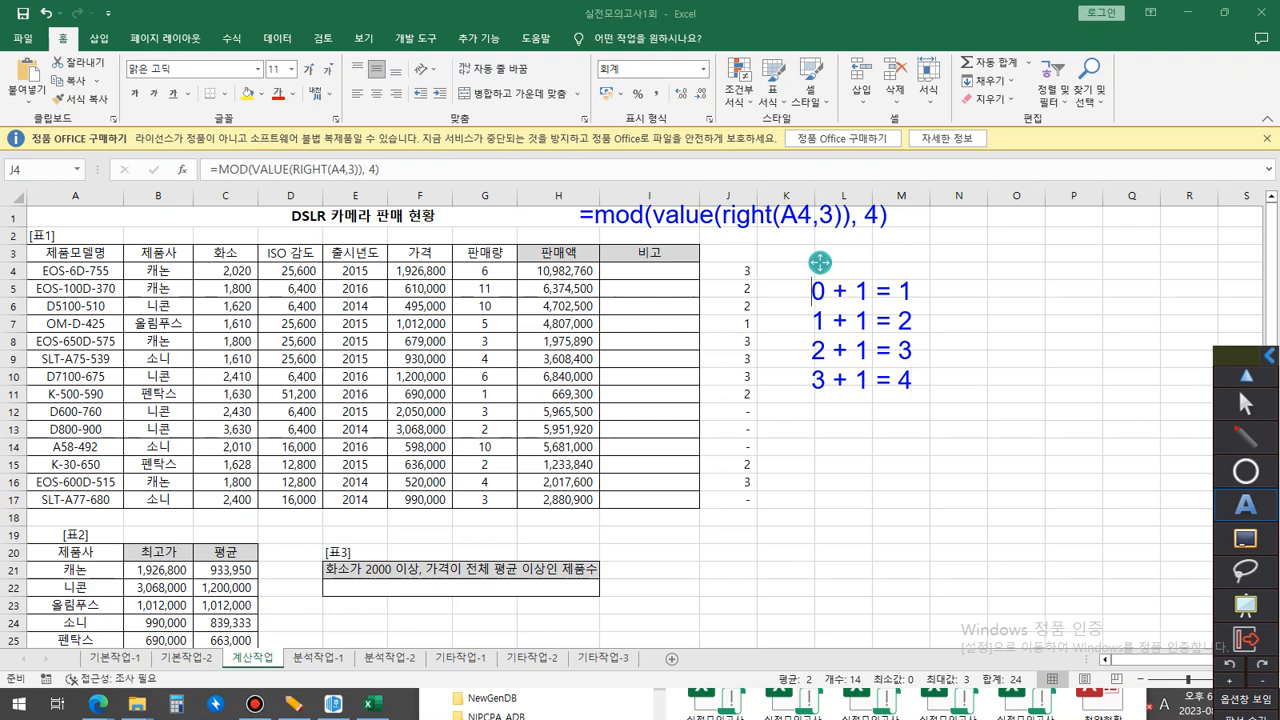
# Prefix the first addition line with 구분1 : and the second with 구분 2 :.
pyautogui.write('구분')
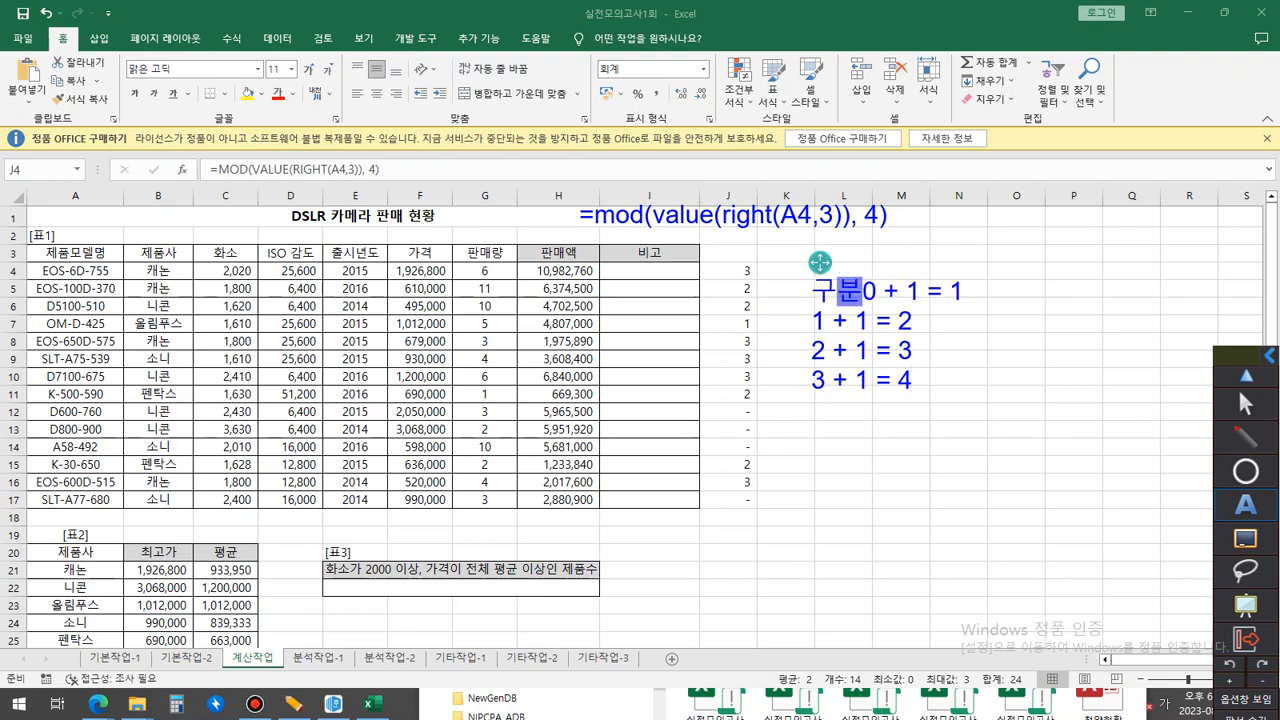
pyautogui.write('1 :')
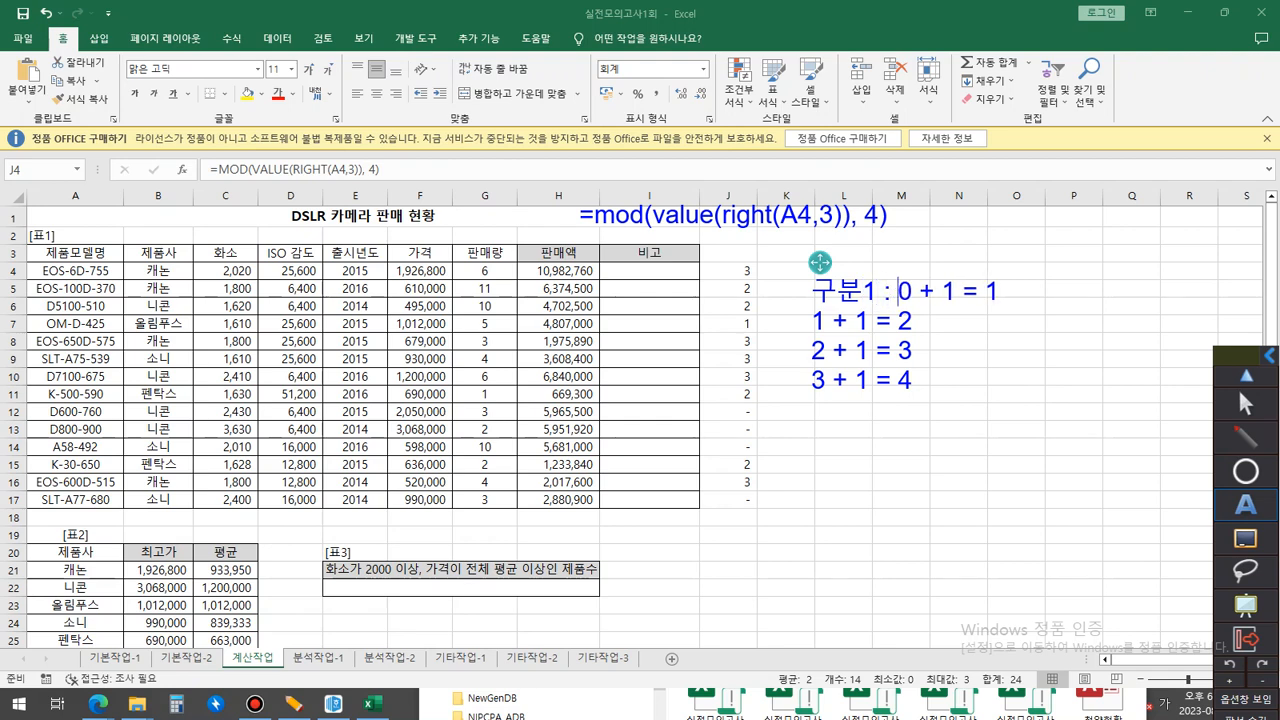
pyautogui.press('Down')
pyautogui.press('Left')
pyautogui.press('Left')
pyautogui.press('Left')
pyautogui.press('Left')
pyautogui.press('Left')
pyautogui.press('Left')
pyautogui.write('구분 2 :')
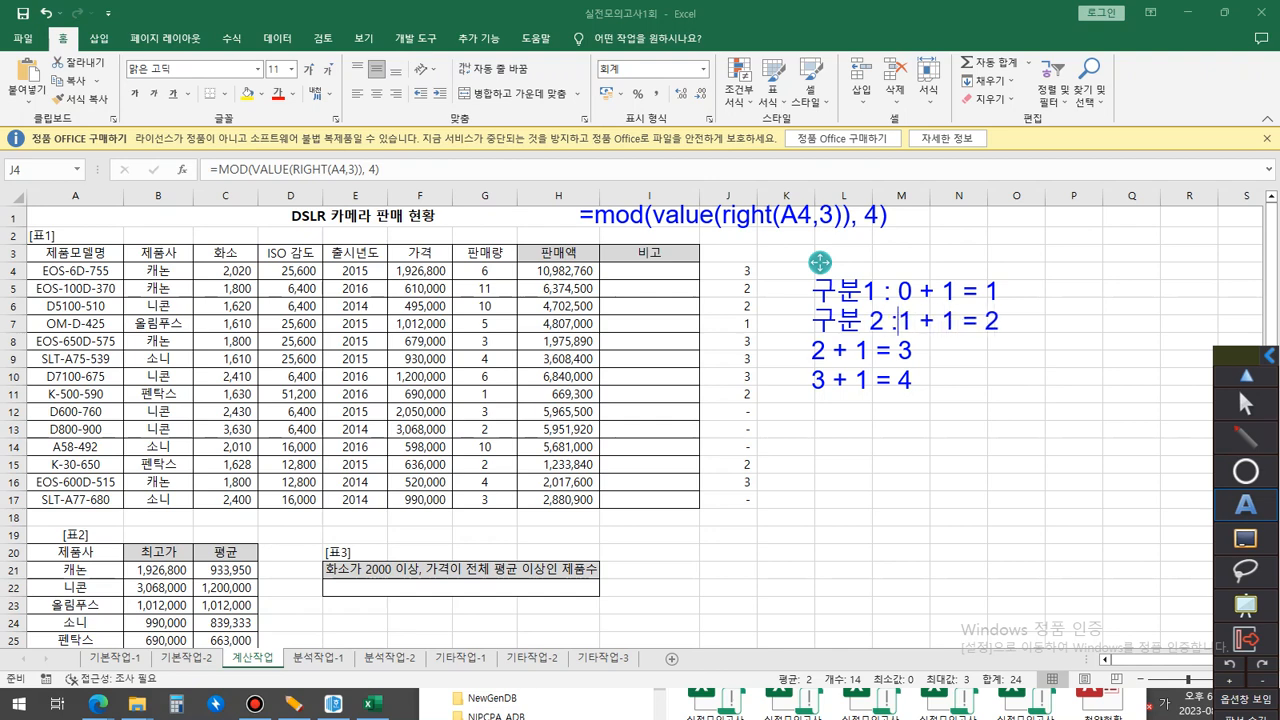
# Prefix the third addition line with 구분 3 : and the fourth with 구분 4 :.
pyautogui.press('Down')
pyautogui.press('Left')
pyautogui.press('Left')
pyautogui.press('Left')
pyautogui.press('Left')
pyautogui.press('Left')
pyautogui.press('Left')
pyautogui.press('Left')
pyautogui.press('Left')
pyautogui.write('구분 3 :')
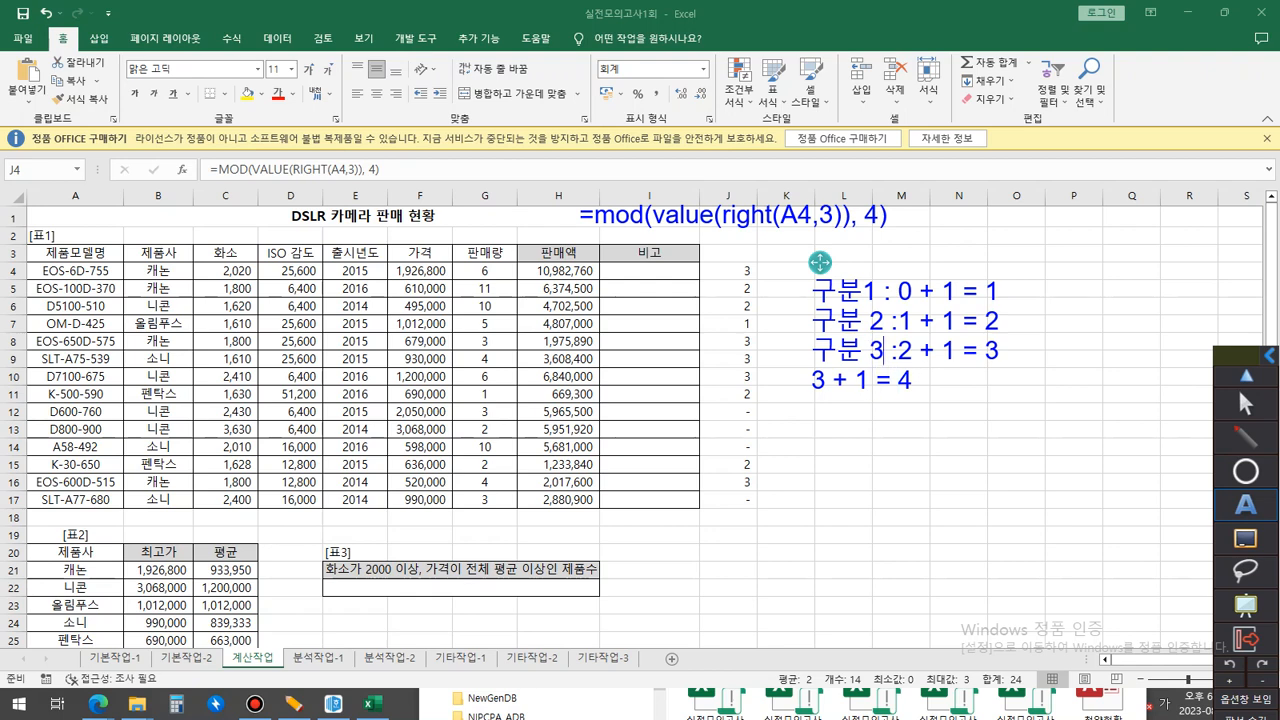
pyautogui.press('Down')
pyautogui.press('Left')
pyautogui.press('Left')
pyautogui.press('Left')
pyautogui.press('Left')
pyautogui.press('Left')
pyautogui.press('Left')
pyautogui.press('Left')
pyautogui.press('Left')
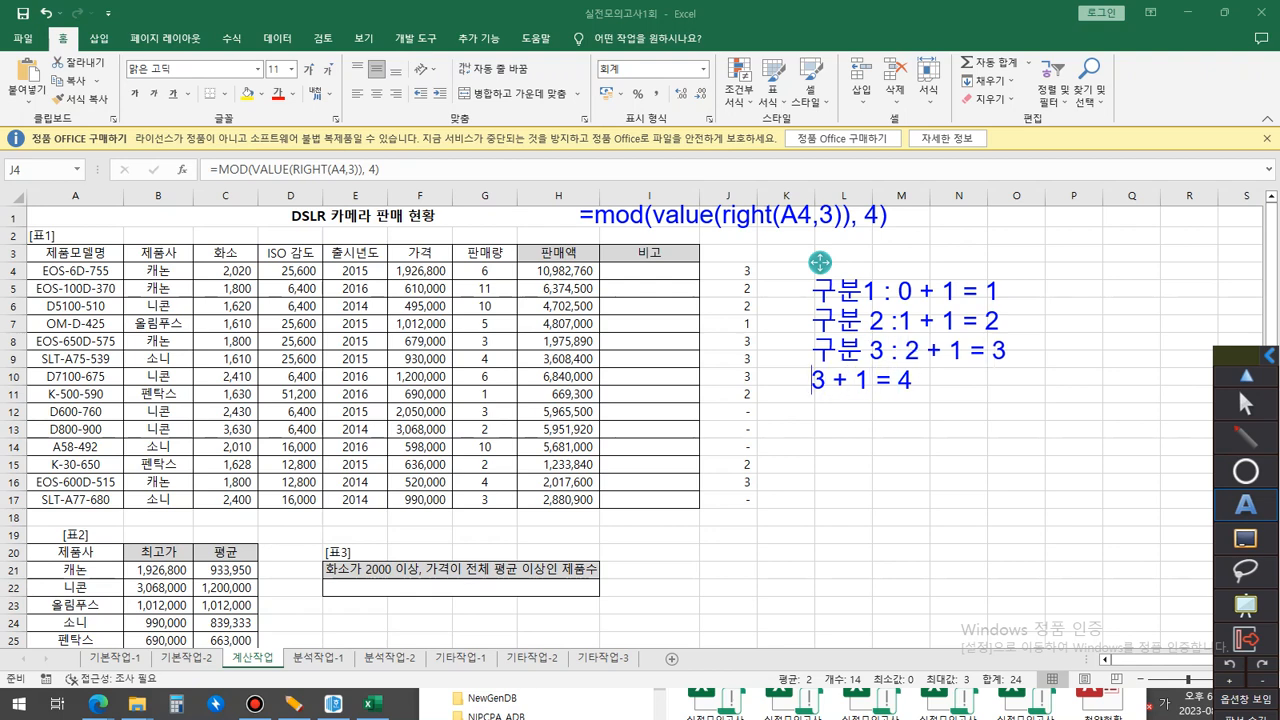
pyautogui.write('구부ㄴ 4 :')
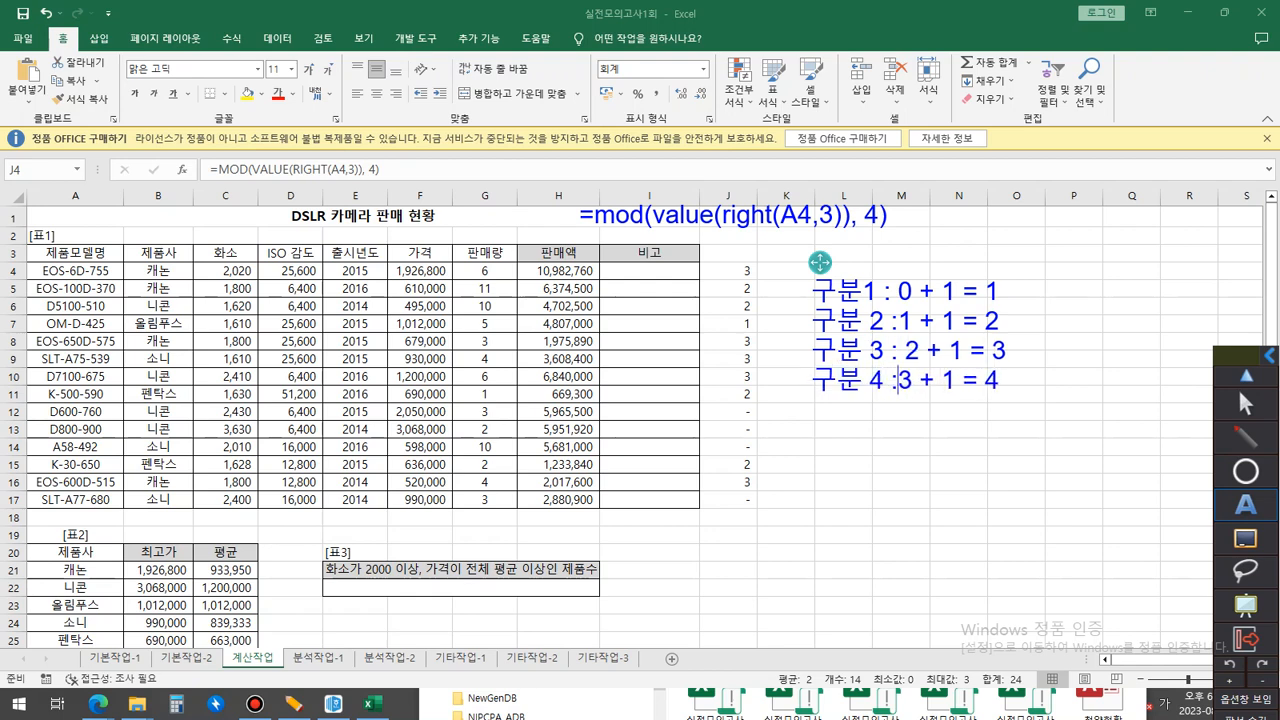
# Even out the spacing around the numbers and colons in the note's 구분 1, 구분 2 and 구분 4 lines.
pyautogui.press('Up')
pyautogui.press('Up')
pyautogui.press('Up')
pyautogui.press('Down')
pyautogui.press('Left')
pyautogui.press('Left')
pyautogui.press('Left')
pyautogui.press('Left')
pyautogui.press('Left')
pyautogui.press('Left')
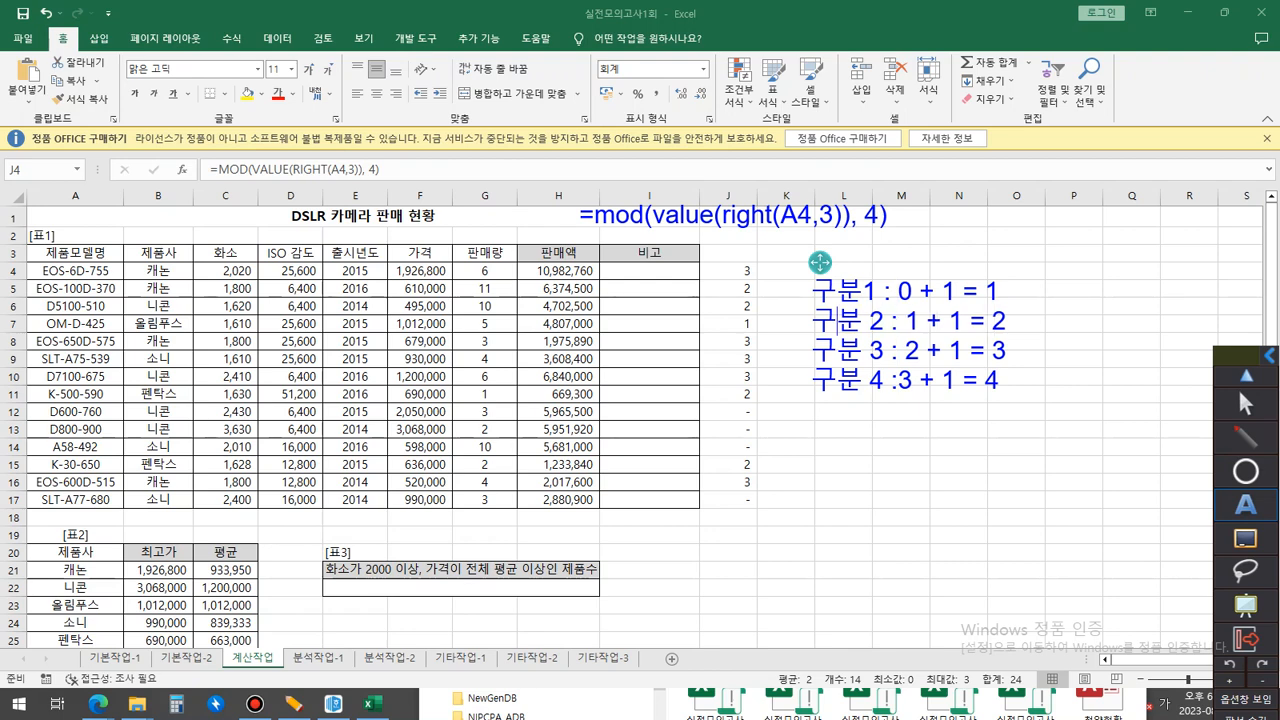
pyautogui.press('Right')
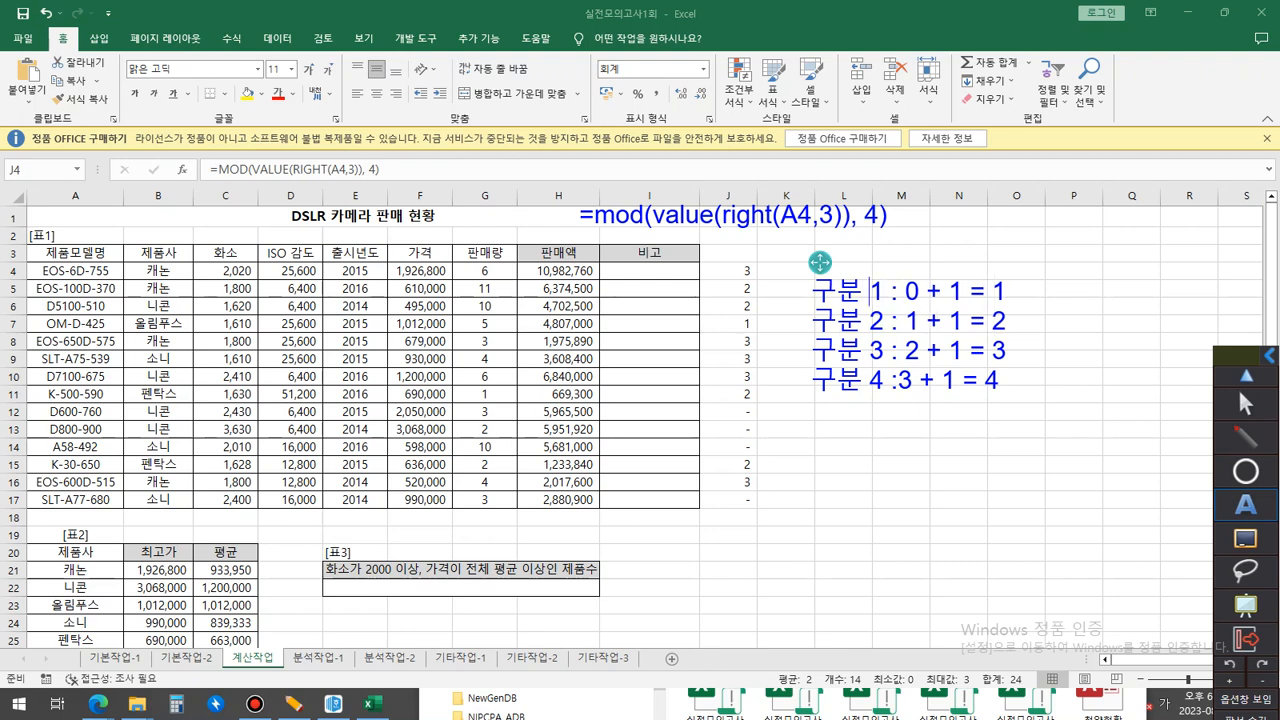
pyautogui.press('Down')
pyautogui.press('Down')
pyautogui.press('Down')
pyautogui.press('Right')
pyautogui.press('Right')
pyautogui.press('Right')
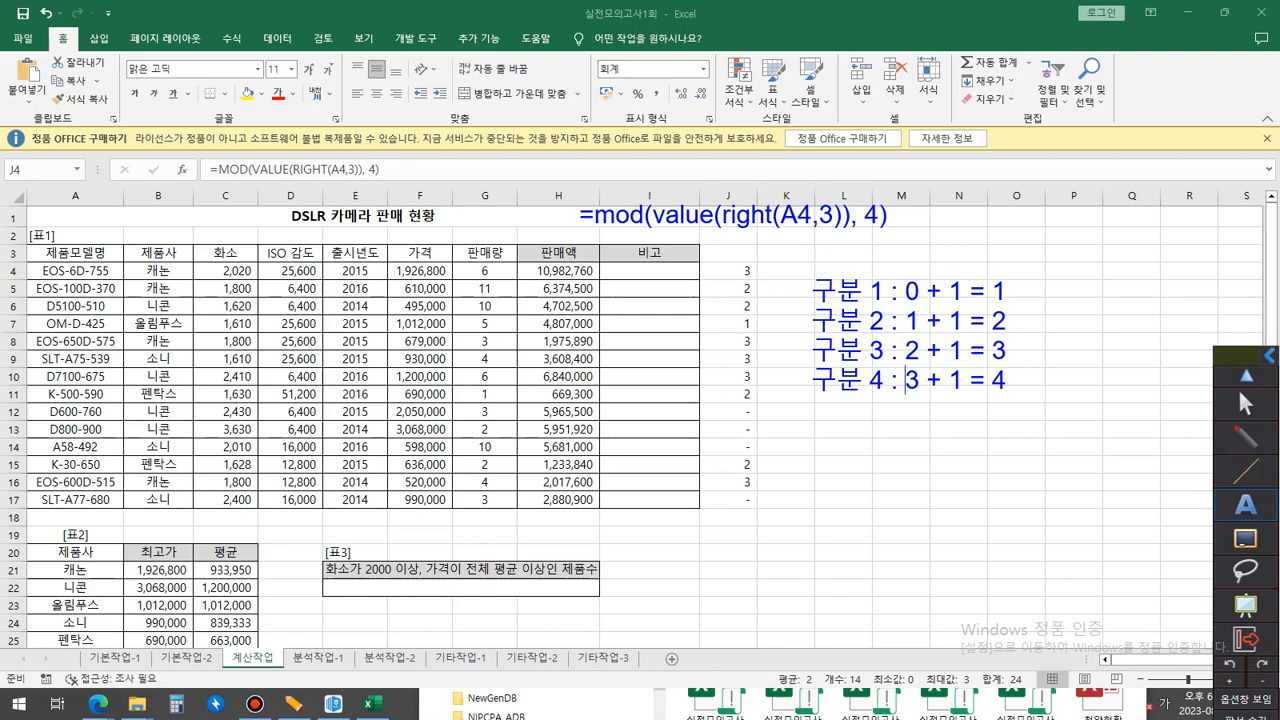
# Underline the remainders 0 to 3 and the results 1 to 4 in the note's four 구분 lines.
pyautogui.hotkey('ctrl', '4')
pyautogui.hotkey('ctrl', '2')
pyautogui.moveTo(782, 242); pyautogui.dragTo(820, 242)
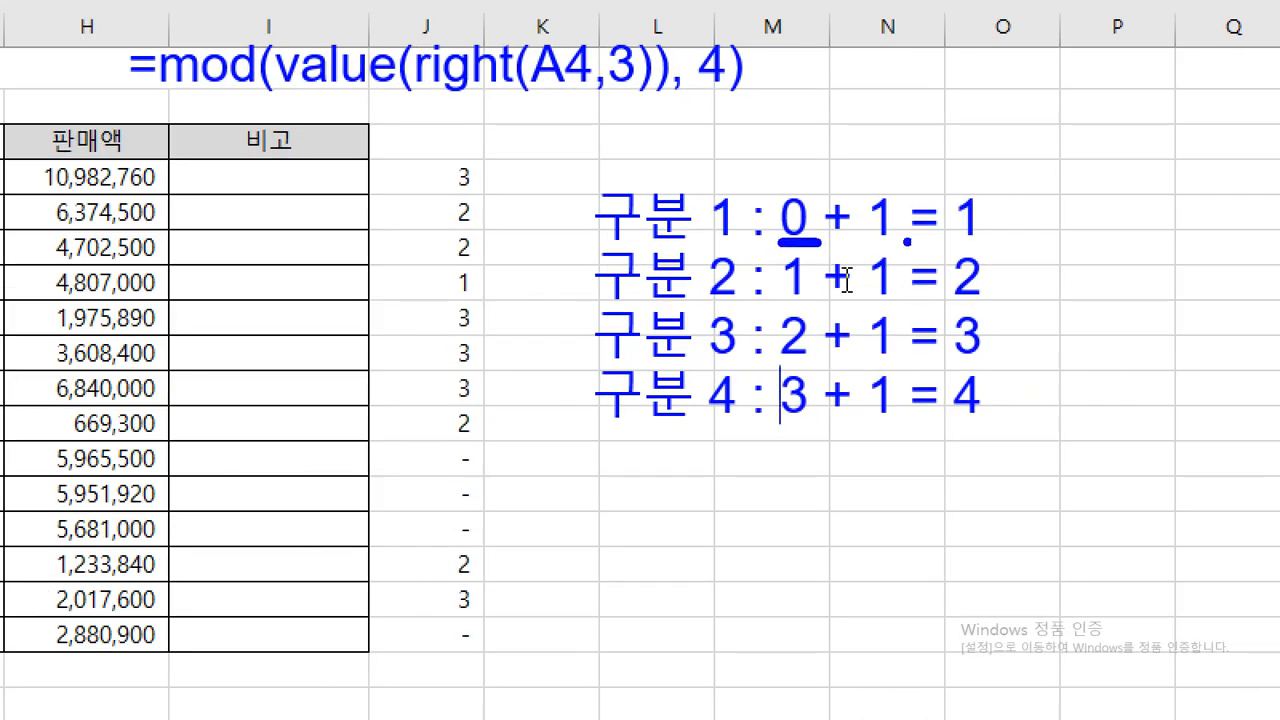
pyautogui.moveTo(948, 241); pyautogui.dragTo(1006, 241)
pyautogui.moveTo(782, 301); pyautogui.dragTo(806, 300)
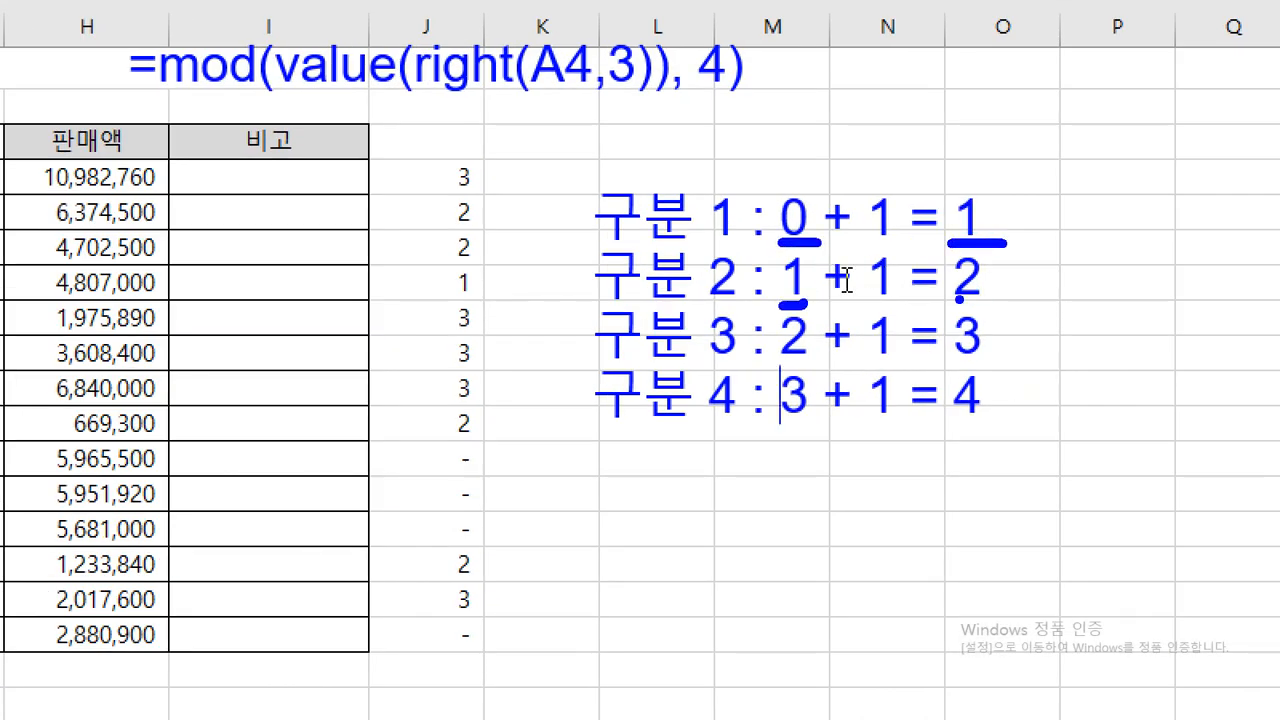
pyautogui.moveTo(943, 299); pyautogui.dragTo(1000, 298)
pyautogui.moveTo(785, 368); pyautogui.dragTo(838, 368)
pyautogui.moveTo(946, 360); pyautogui.dragTo(1024, 364)
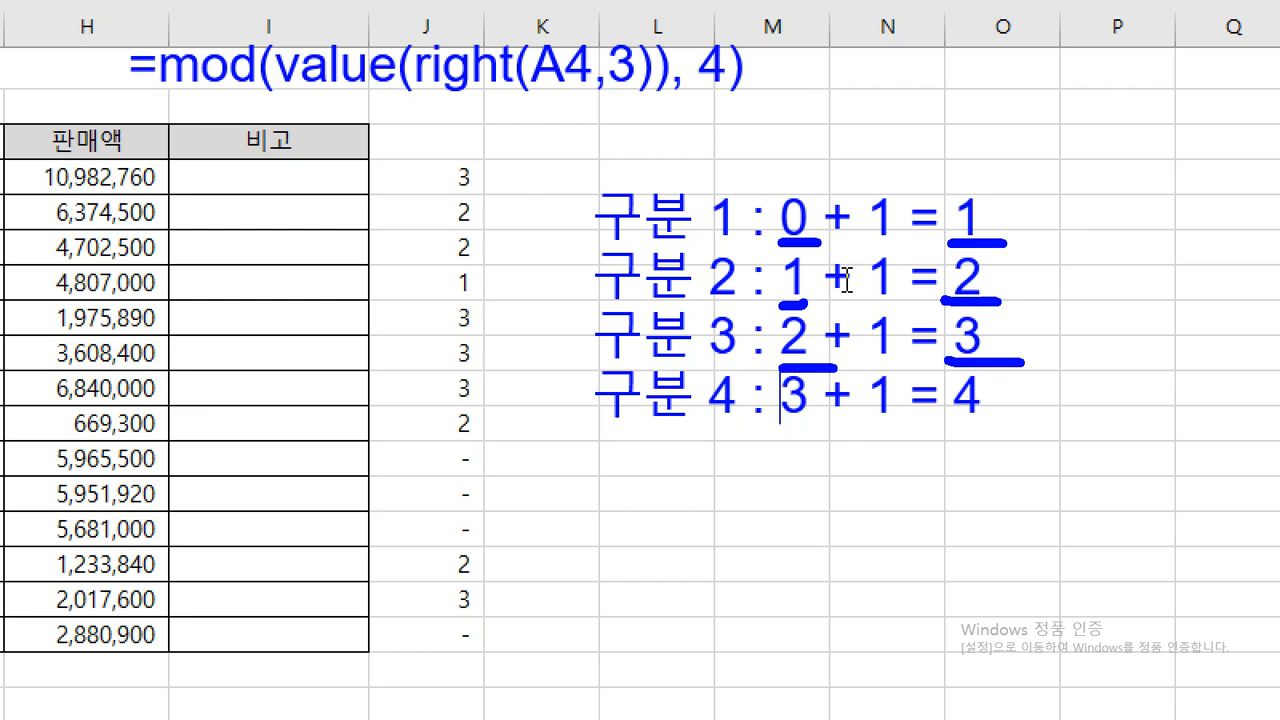
pyautogui.moveTo(779, 419); pyautogui.dragTo(822, 420)
pyautogui.moveTo(945, 418); pyautogui.dragTo(995, 418)
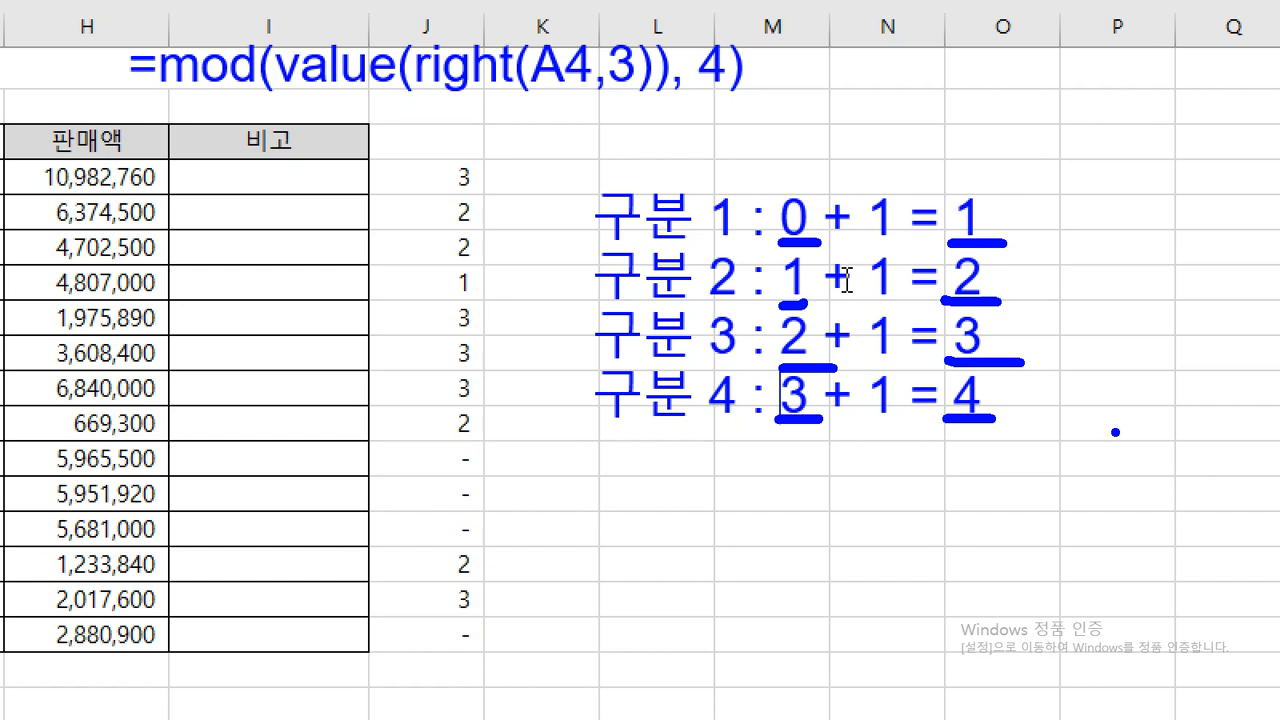
pyautogui.press('Escape')
# Add +1 after the MOD expression in the formula note and put choose( in front of mod.
pyautogui.moveTo(1246, 471)
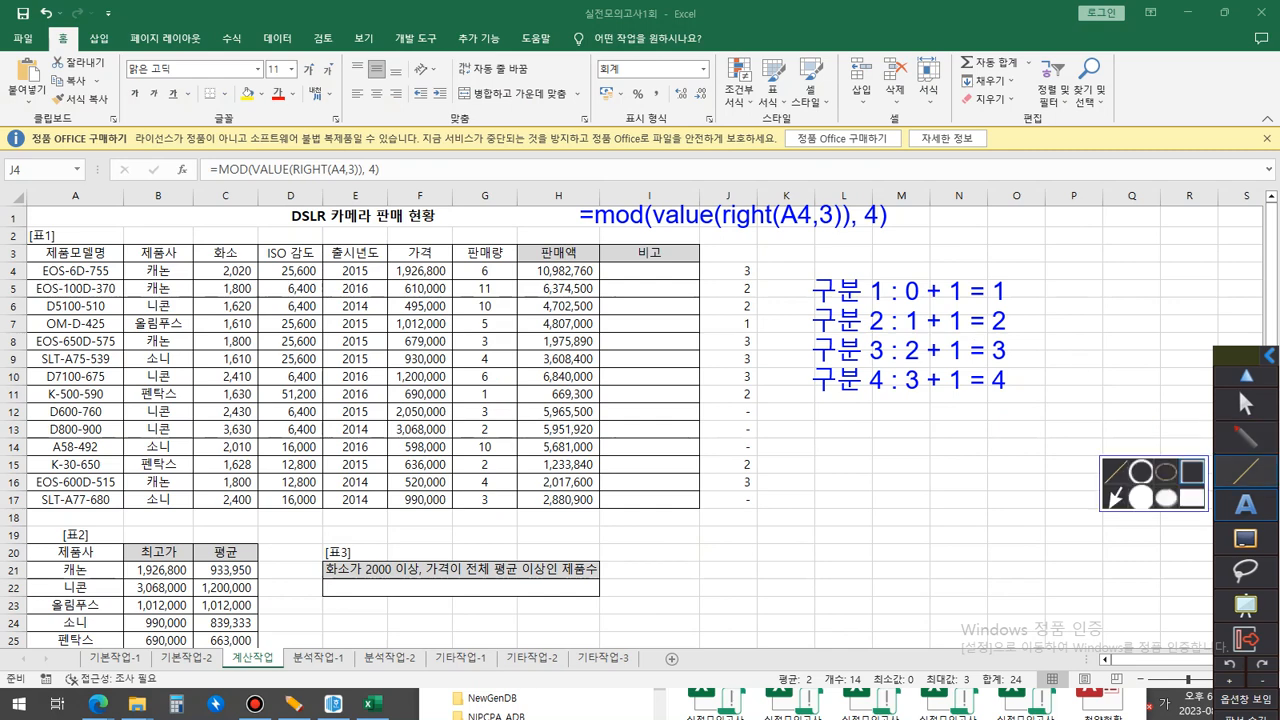
pyautogui.click(1246, 505)
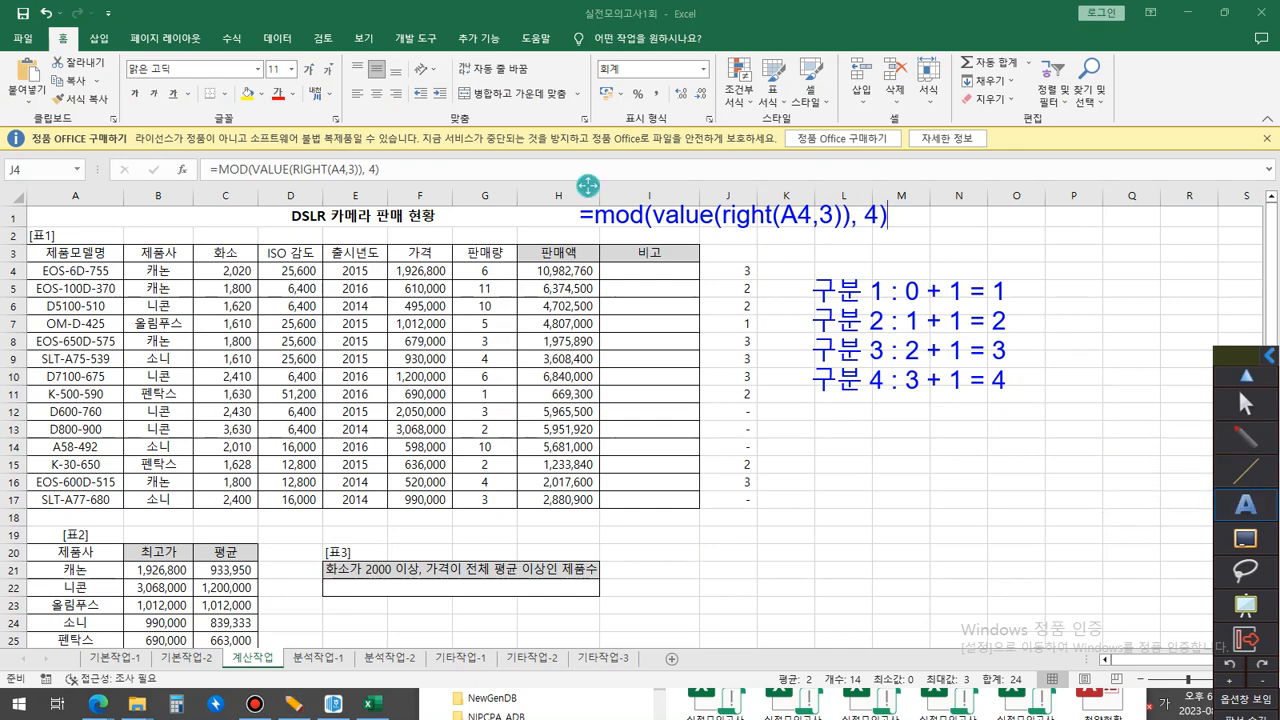
pyautogui.write('+1')
pyautogui.hotkey('ctrl', 'Left')
pyautogui.hotkey('ctrl', 'Left')
pyautogui.hotkey('ctrl', 'Left')
pyautogui.hotkey('ctrl', 'Left')
pyautogui.hotkey('ctrl', 'Left')
pyautogui.hotkey('ctrl', 'Left')
pyautogui.write('choose(')
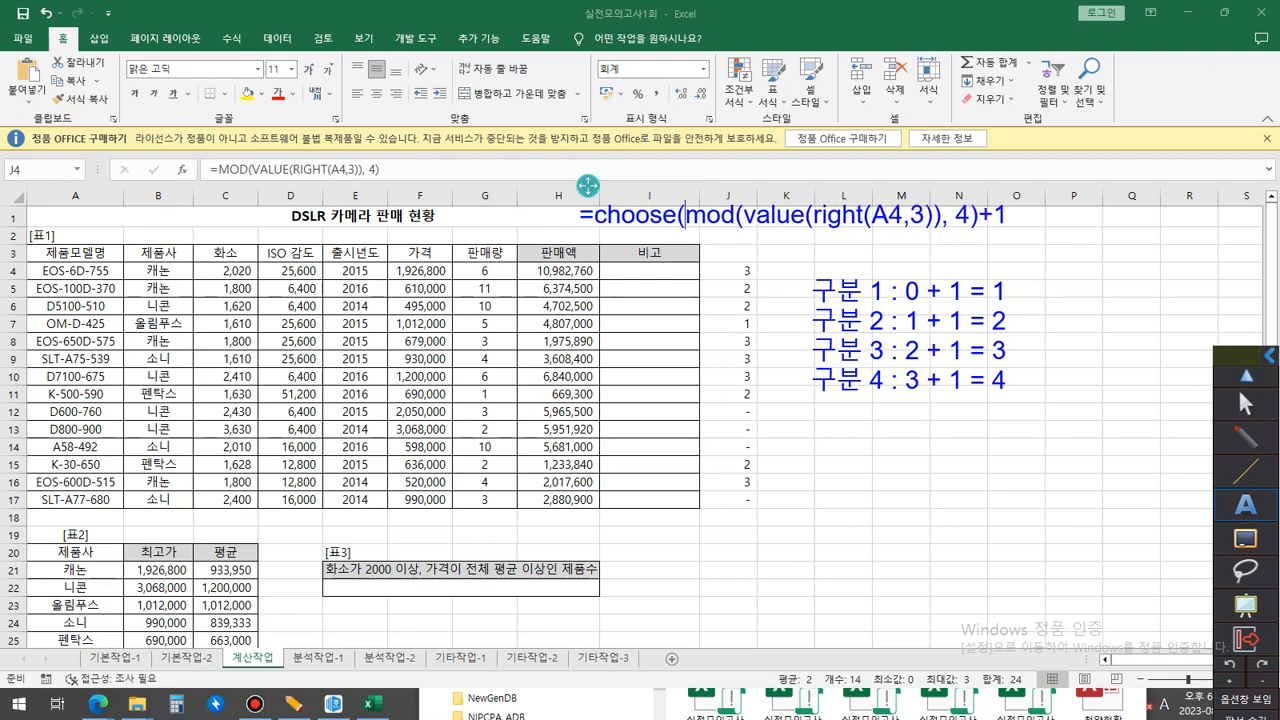
# Complete the CHOOSE note with the options "구분1","구분2","구분3","구분4" and a closing parenthesis, and shift it left over the table title.
pyautogui.press('End')
pyautogui.write(',"구부')
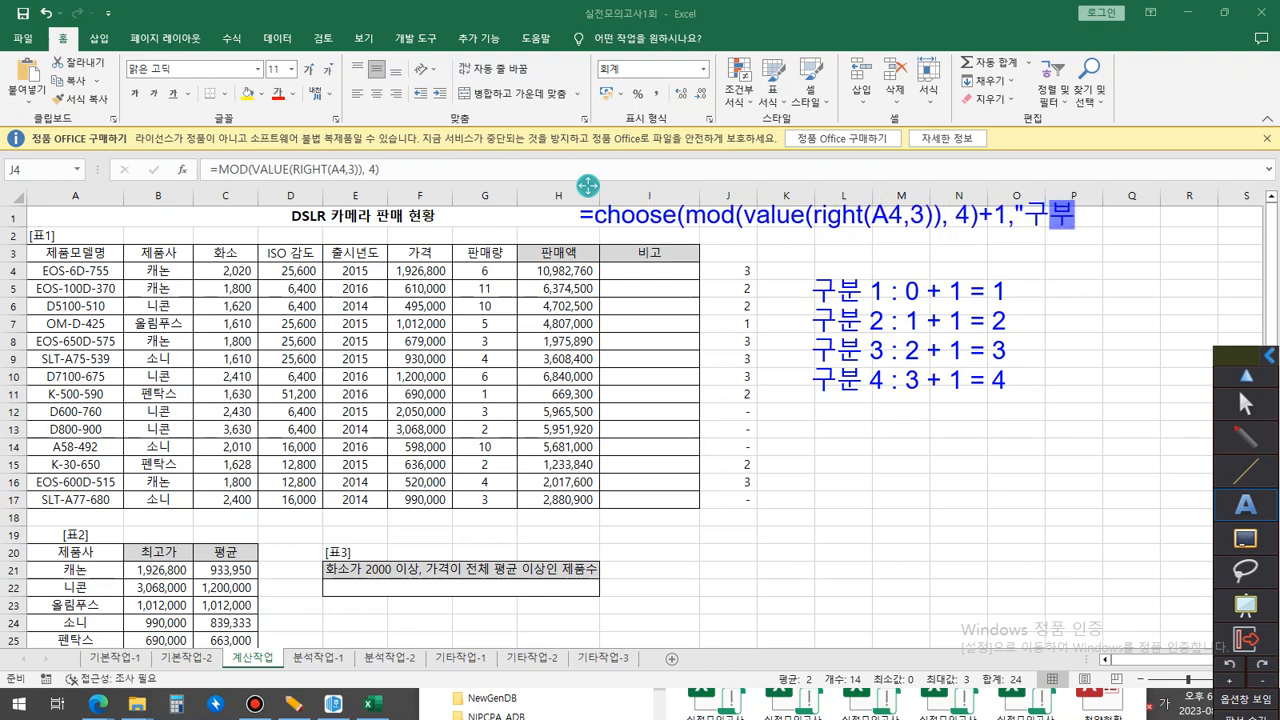
pyautogui.write('ㄴ1","')
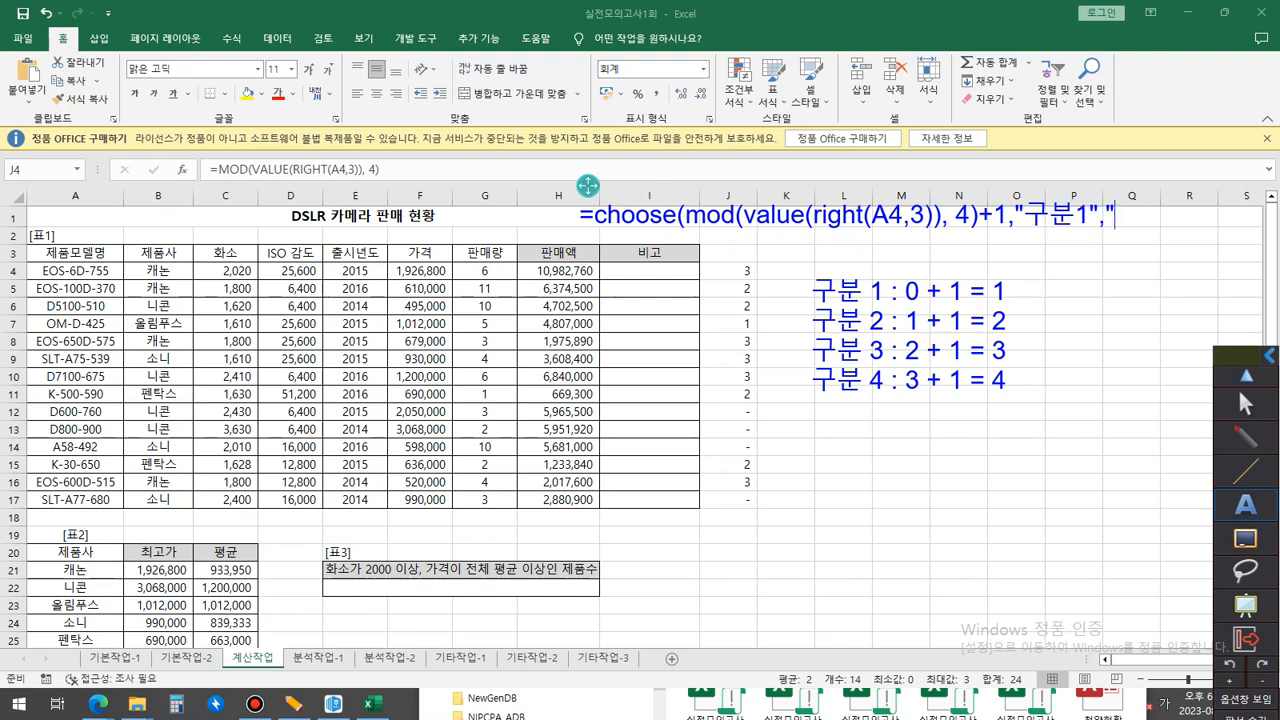
pyautogui.write('구분2",')
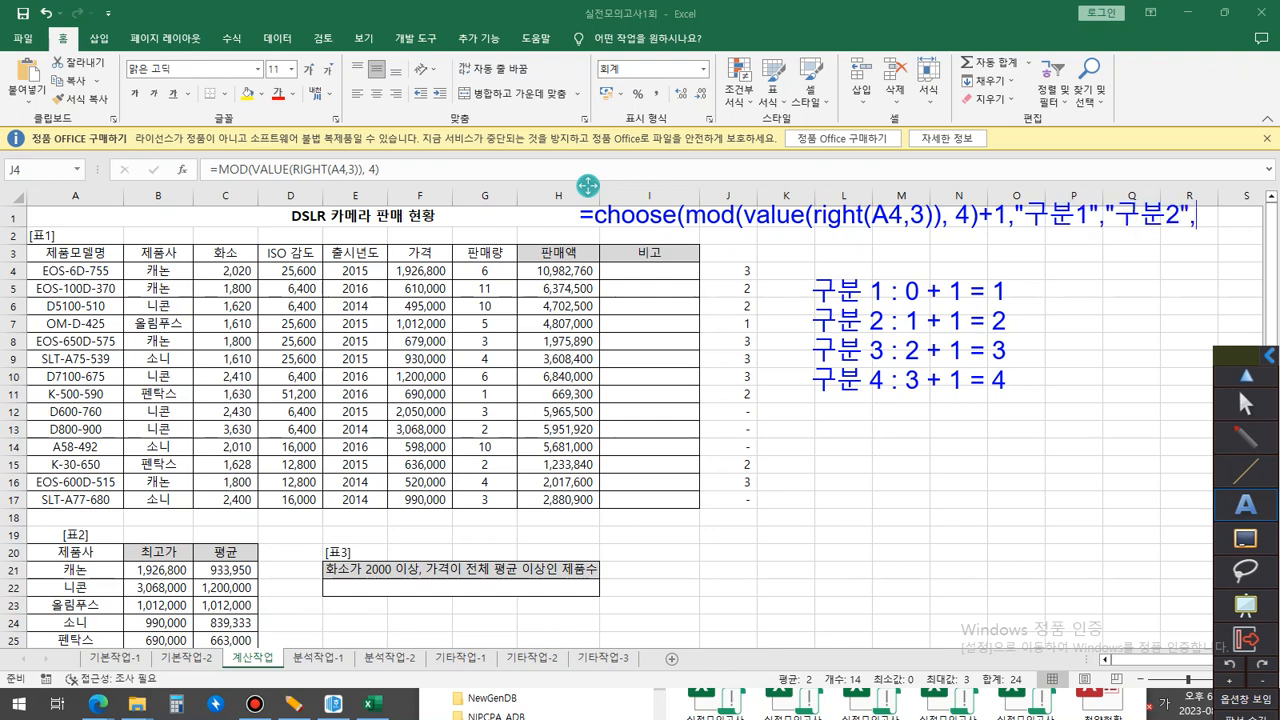
pyautogui.write('"구분3"')
pyautogui.moveTo(587, 185)
pyautogui.mouseDown()
pyautogui.moveTo(364, 192)
pyautogui.moveTo(411, 196)
pyautogui.mouseUp()
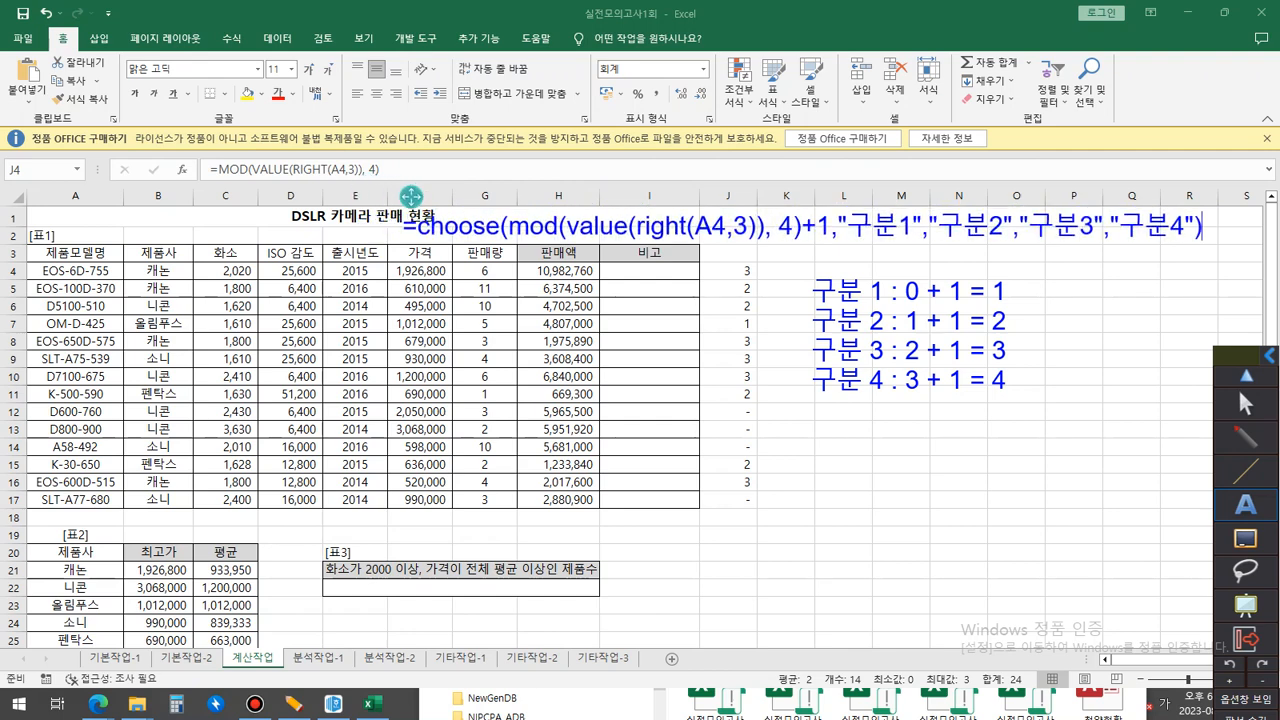
# Enter =choose(mod(value(right(A4,3)), 4)+1,"구분1","구분2","구분3","구분4") in I4 and fill it down the 비고 column to I17.
pyautogui.click(1245, 404)
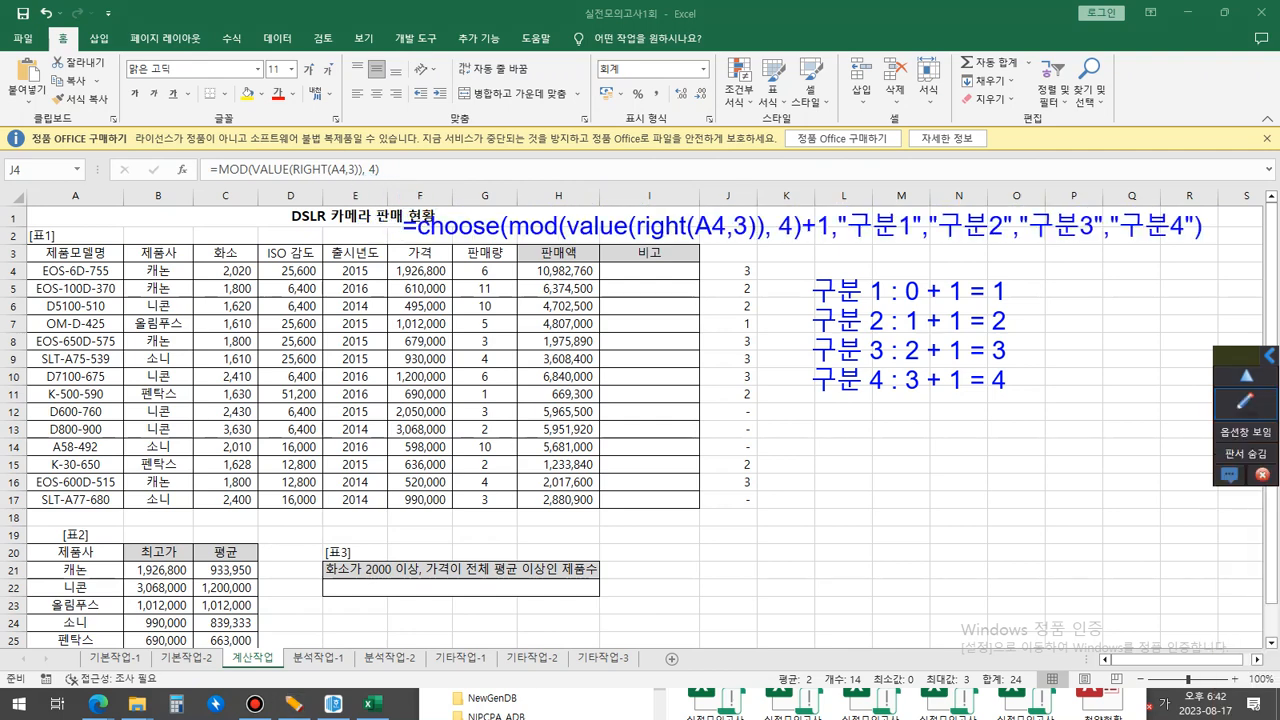
pyautogui.doubleClick(649, 271)
pyautogui.write('=choose(mod(value(right(A4,3)), 4)+1,"구분1","구분2","구분3","구분4")')
pyautogui.press('Return')
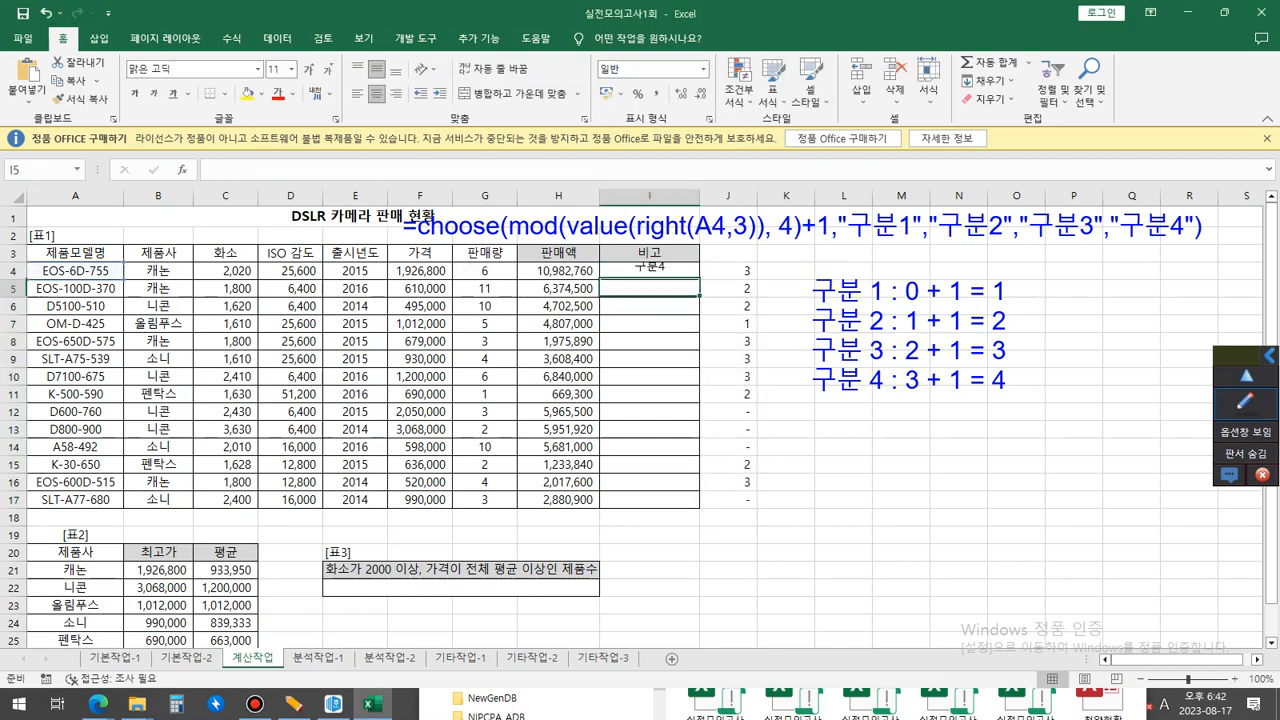
pyautogui.press('Up')
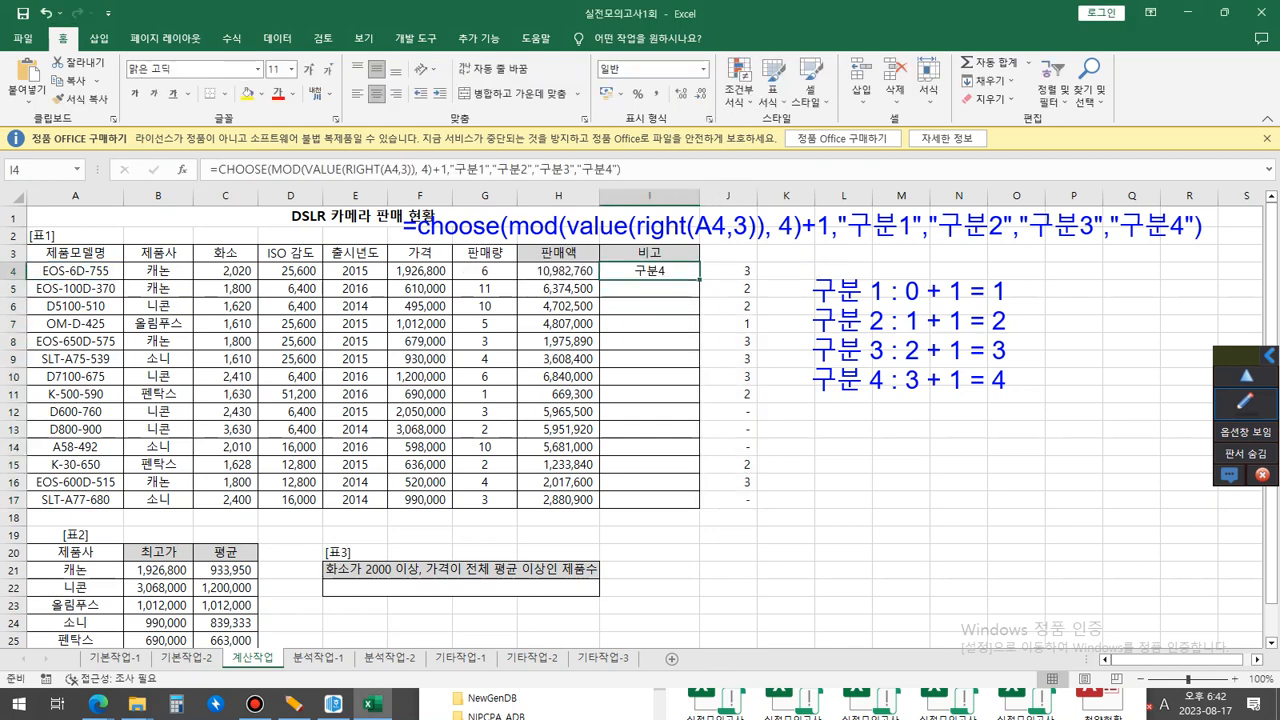
pyautogui.doubleClick(700, 279)
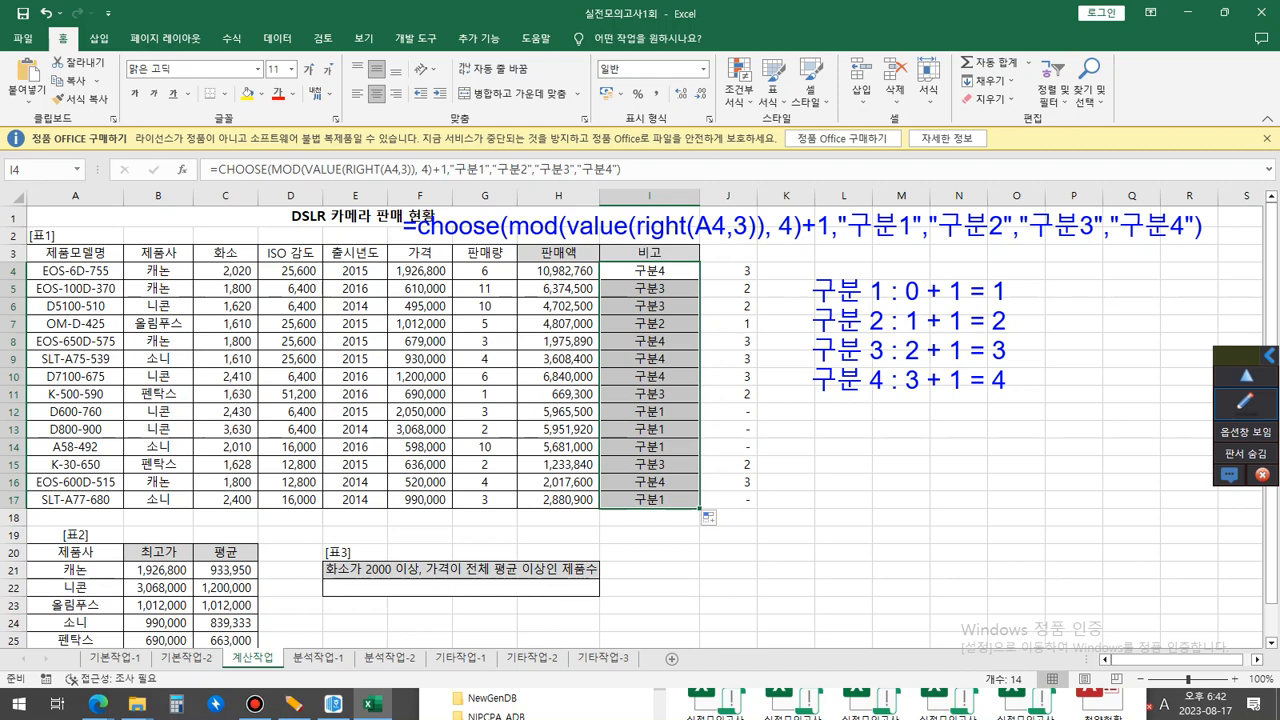
# Erase the written formula and 구분 notes from the screen and return to normal worksheet editing.
pyautogui.click(255, 704)
pyautogui.click(1245, 401)
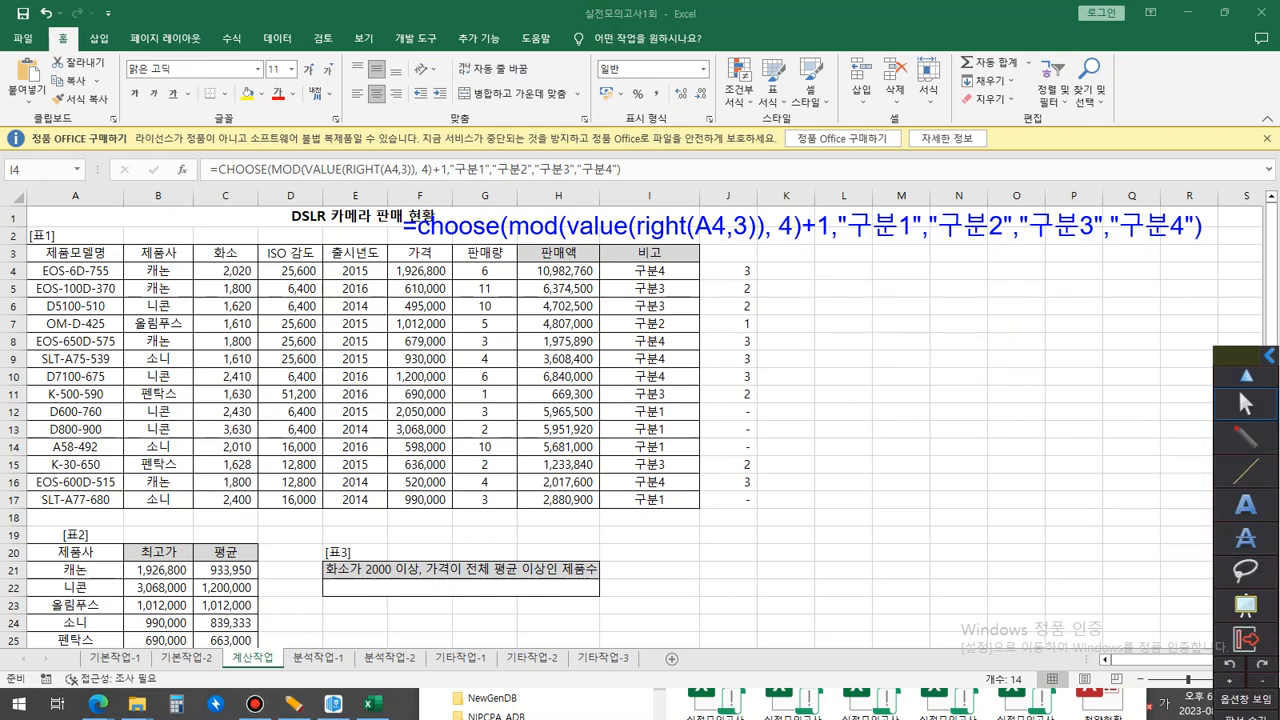
pyautogui.press('Delete')
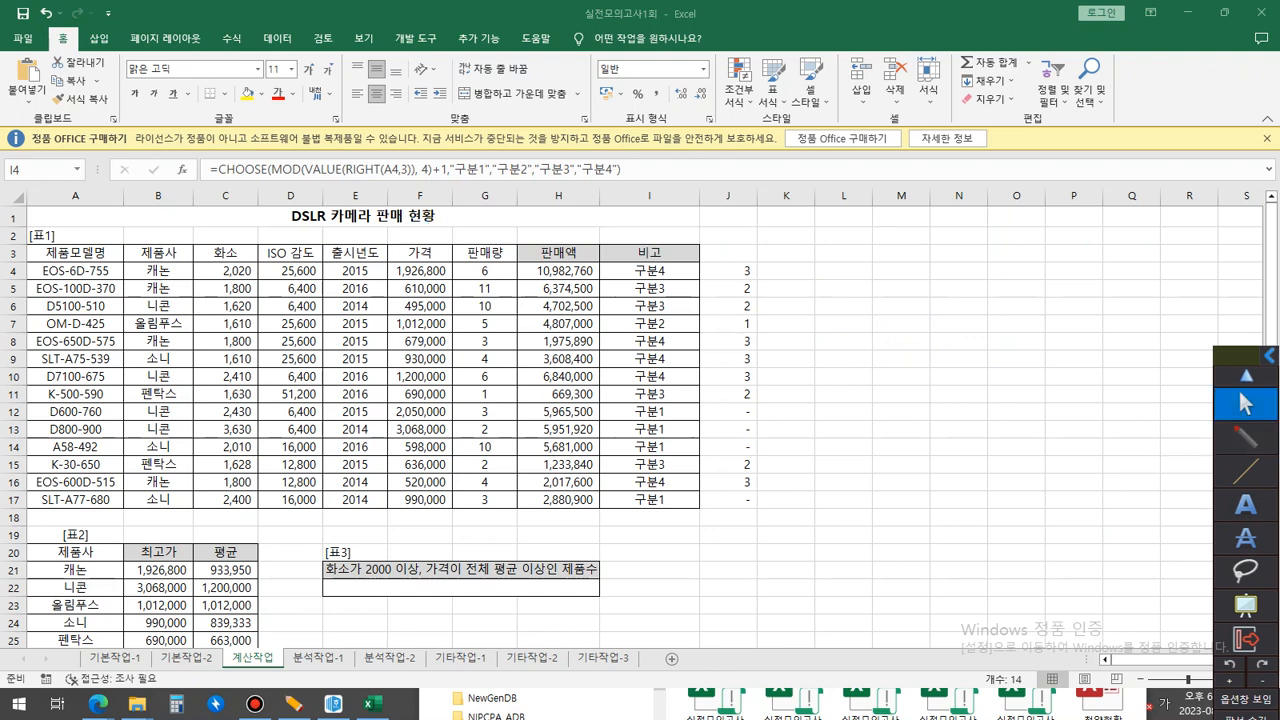
pyautogui.click(1245, 404)
# Go to the 기타작업-3 sheet, turn on Design Mode and open the click procedure of the 제품검색 button.
pyautogui.click(603, 658)
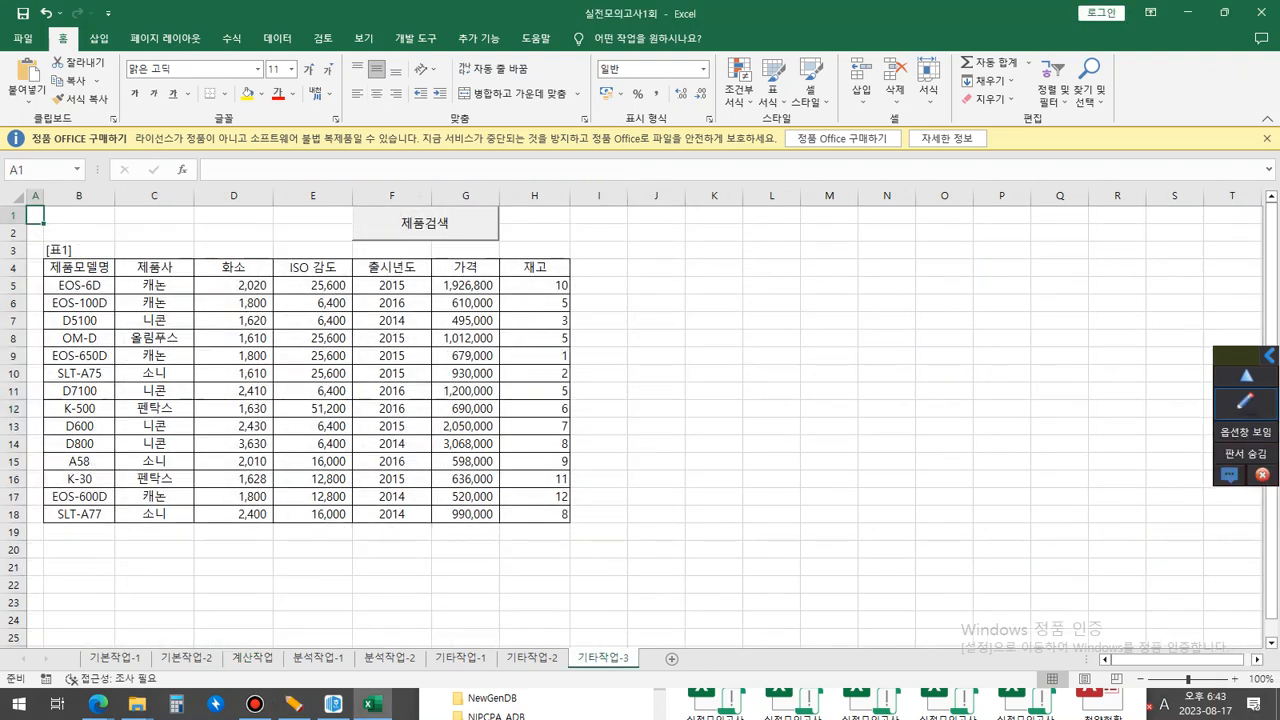
pyautogui.click(465, 250)
pyautogui.click(465, 286)
pyautogui.keyDown('ctrl'); pyautogui.scroll(4, 640, 420); pyautogui.keyUp('ctrl')
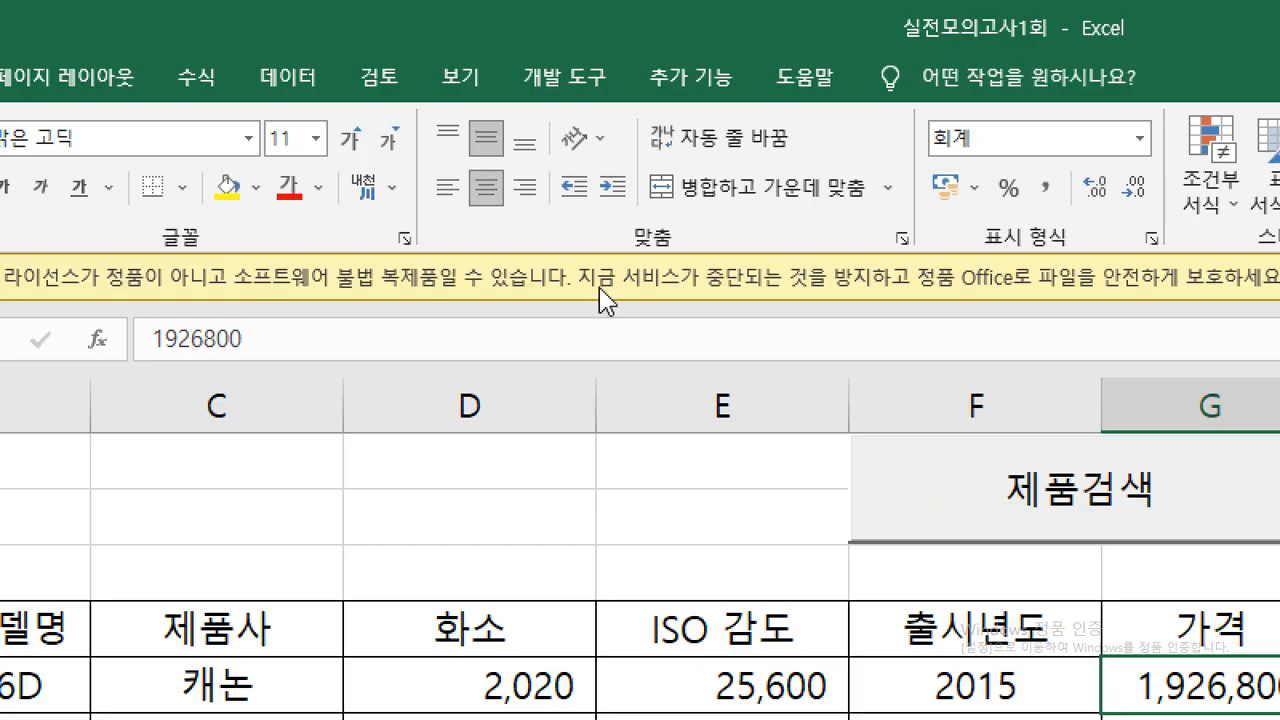
pyautogui.click(585, 76)
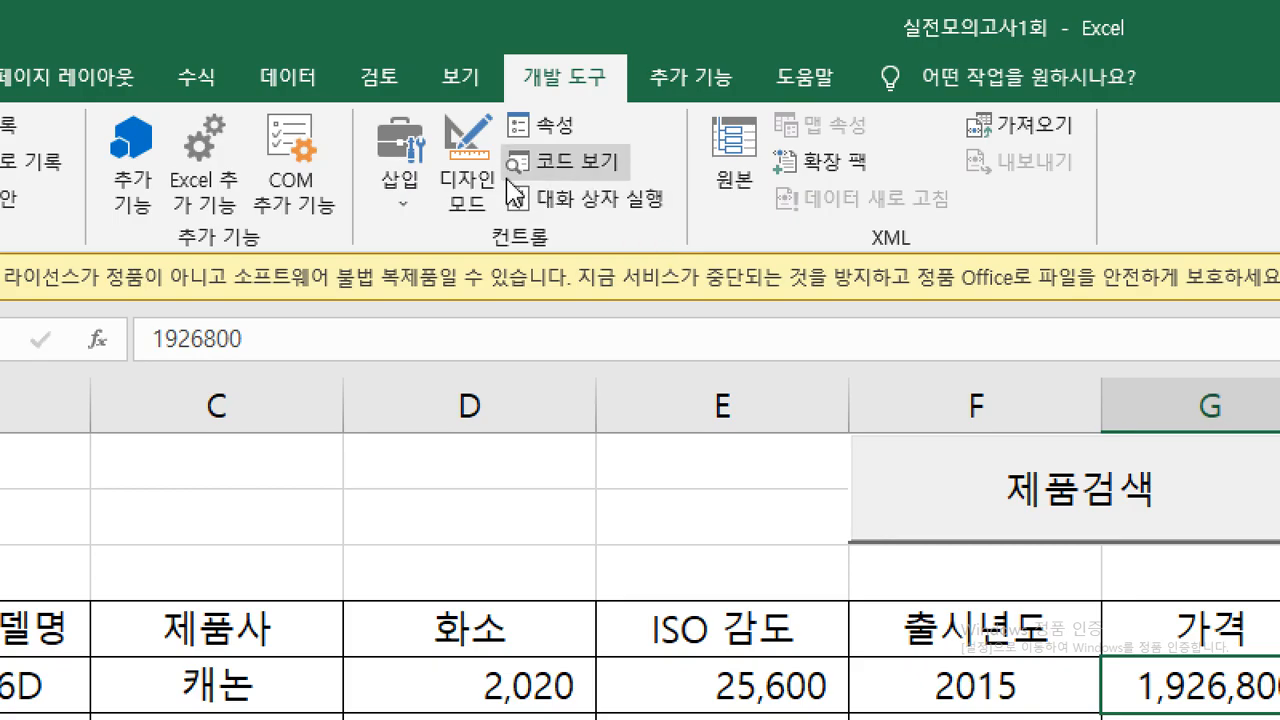
pyautogui.click(463, 190)
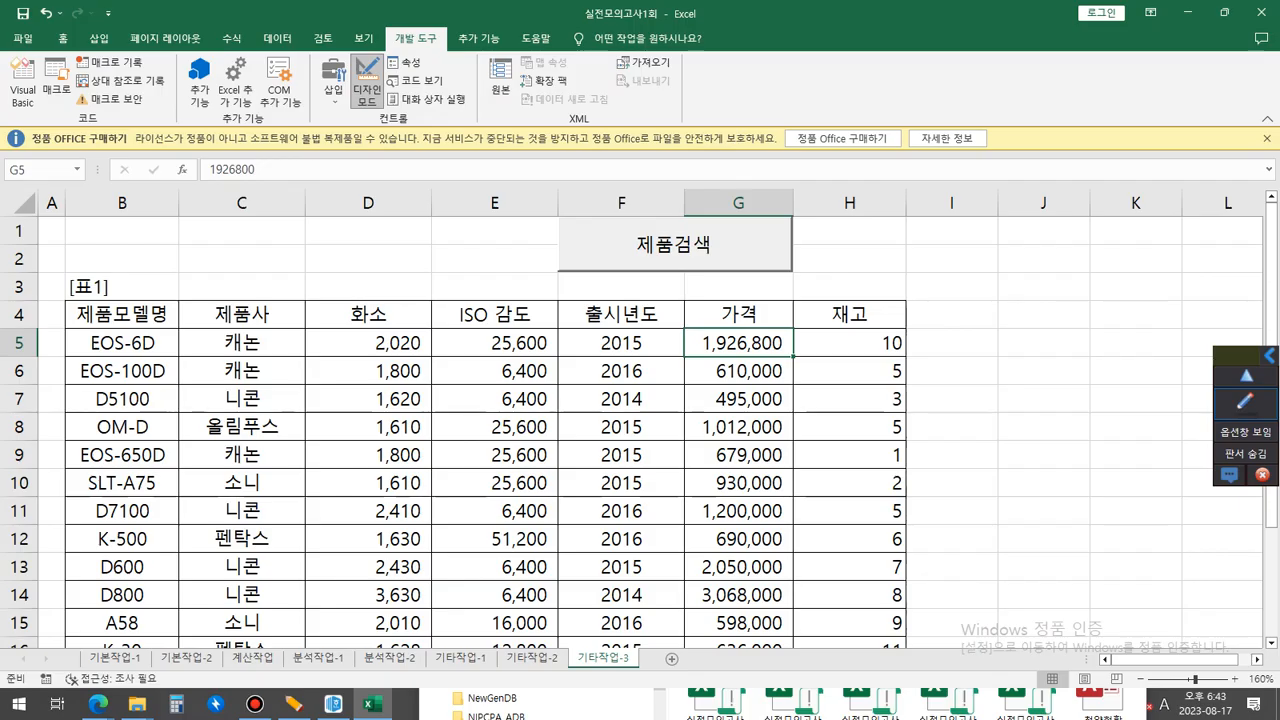
pyautogui.doubleClick(674, 244)
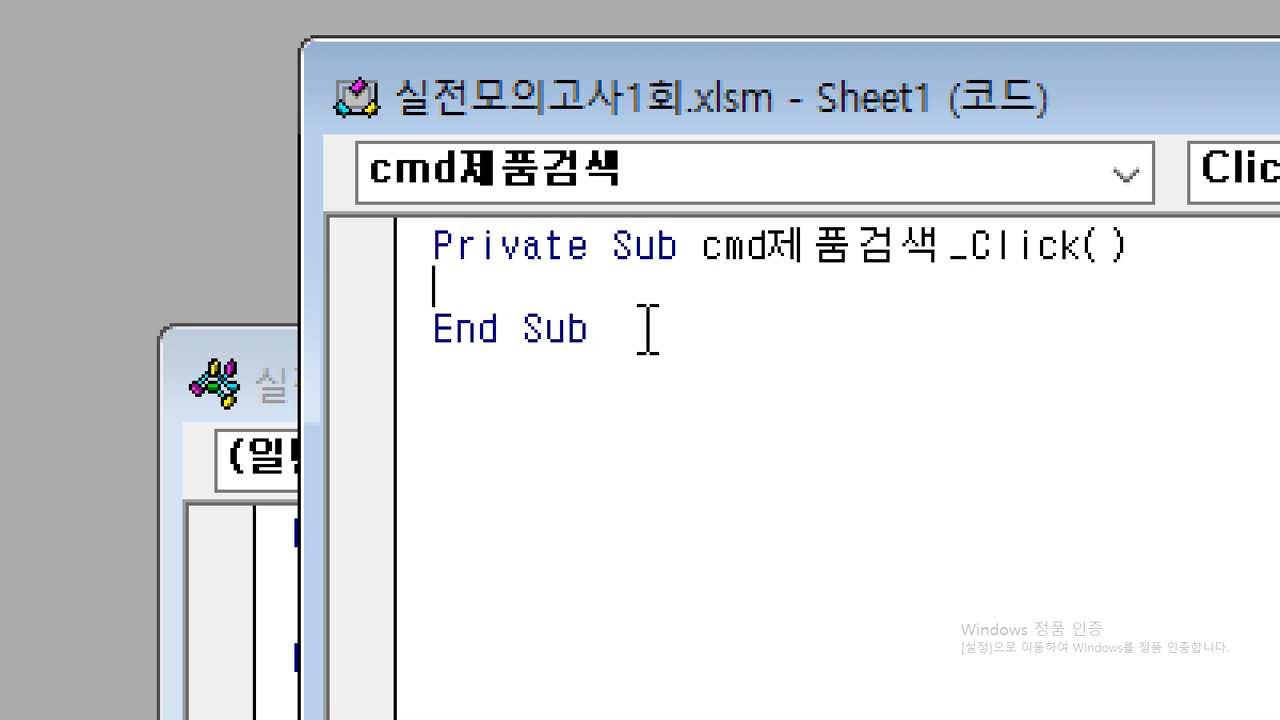
# Write 제품검색폼.Show in the cmd제품검색_Click procedure.
pyautogui.write('wpv')
pyautogui.press('BackSpace')
pyautogui.press('BackSpace')
pyautogui.press('BackSpace')
pyautogui.press('Hangul')
pyautogui.write('제품')
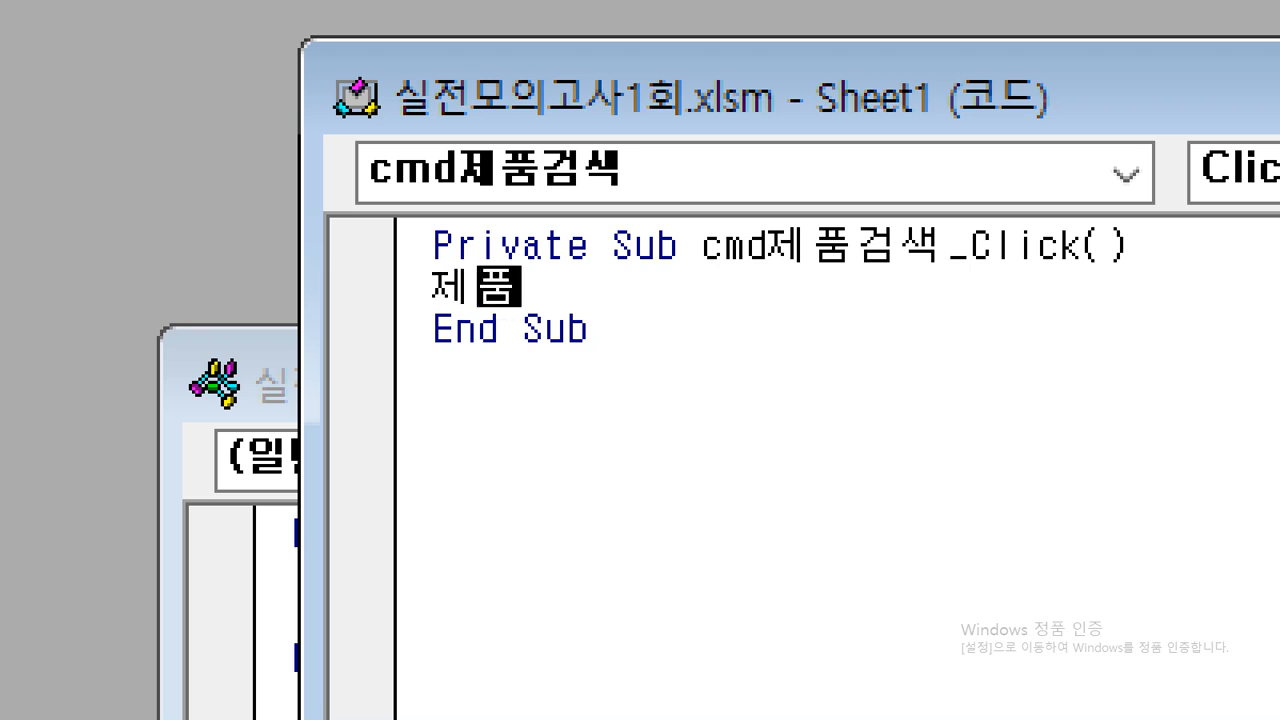
pyautogui.write('검색폼.')
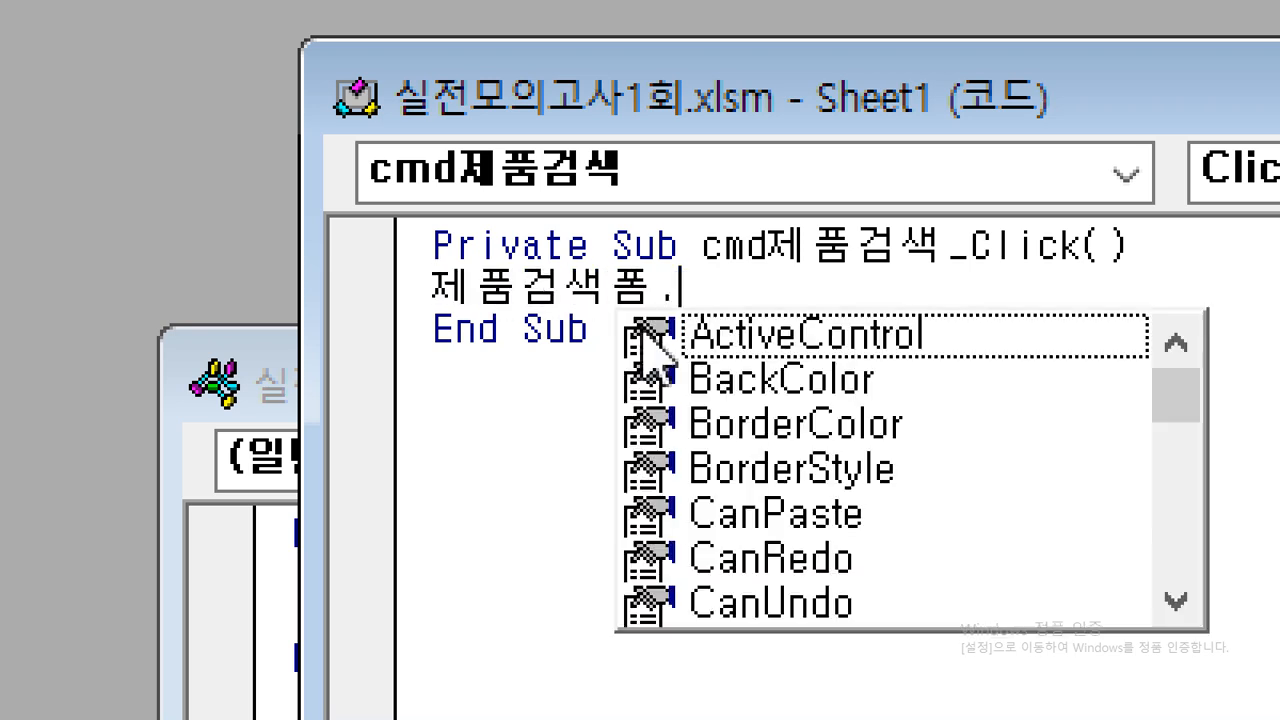
pyautogui.write('ㄴ')
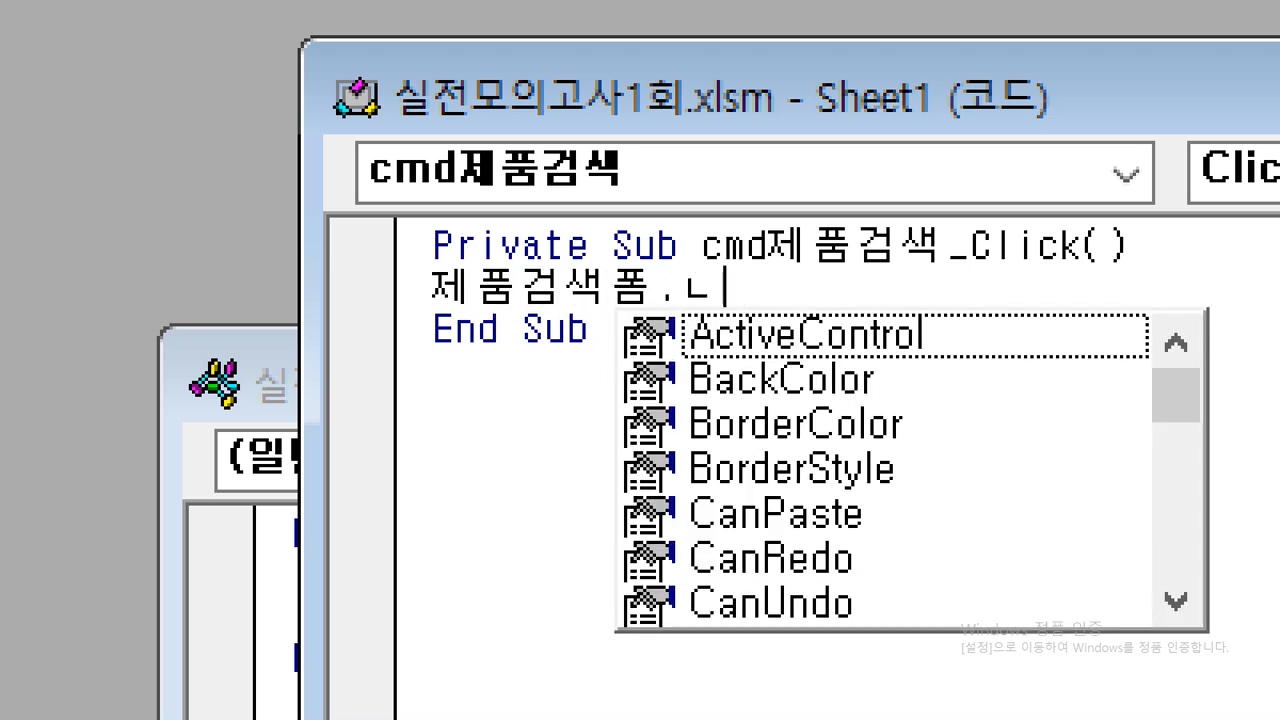
pyautogui.press('BackSpace')
pyautogui.press('Hangul')
pyautogui.write('sh')
pyautogui.press('Tab')
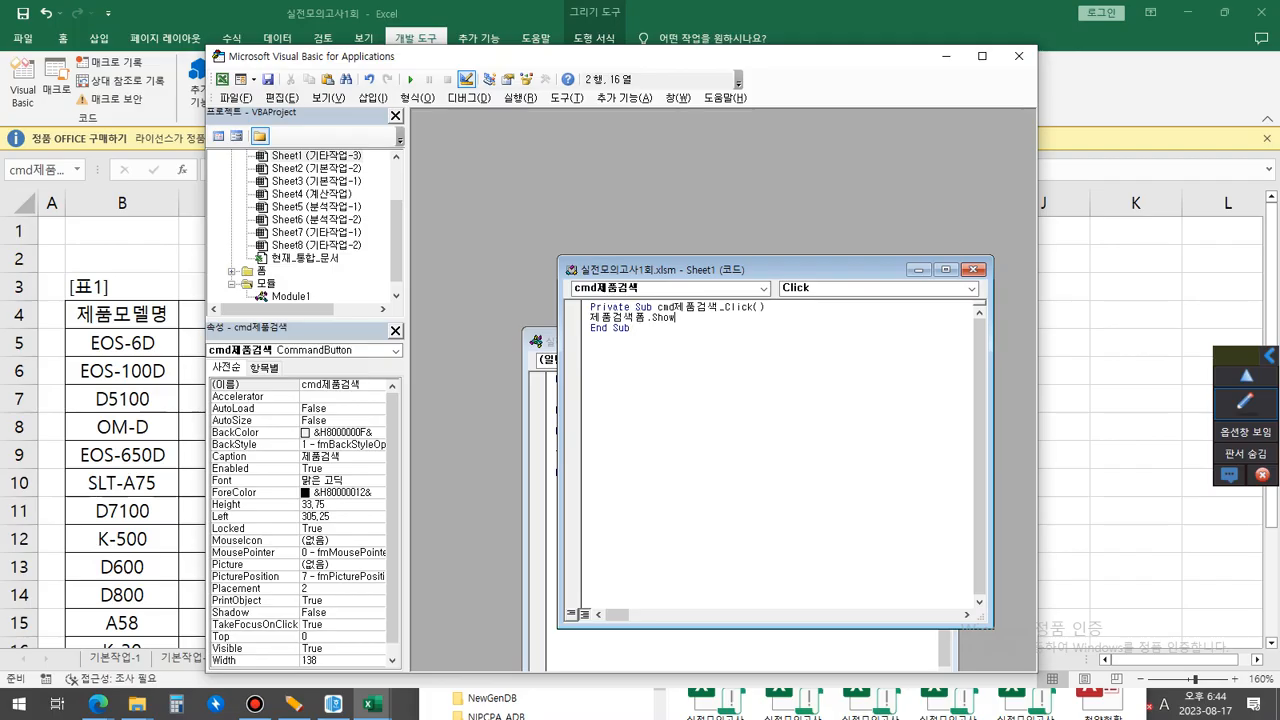
# Expand the 폼 folder in the VBA project and open the 제품검색폼 user form in the designer.
pyautogui.scroll(-1, 305, 226)
pyautogui.click(262, 258)
pyautogui.hotkey('ctrl', '1')
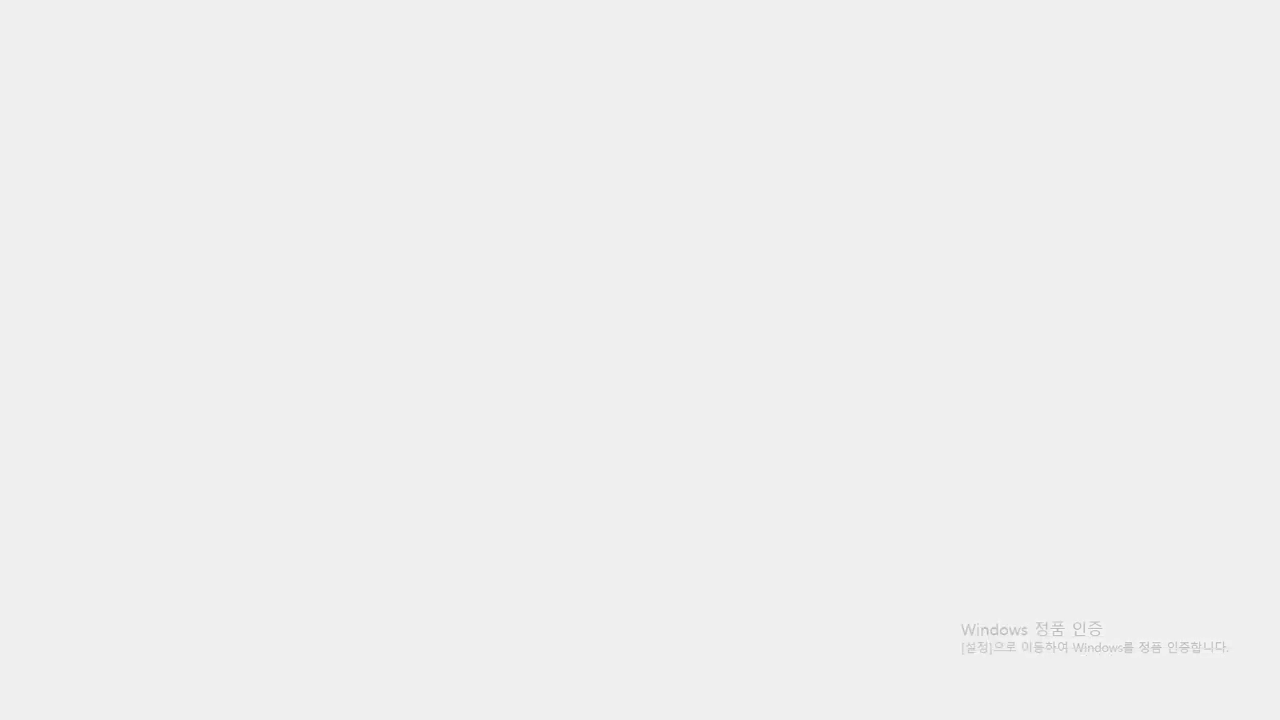
pyautogui.moveTo(220, 266); pyautogui.dragTo(333, 266)
pyautogui.moveTo(314, 220); pyautogui.dragTo(414, 186)
pyautogui.press('Escape')
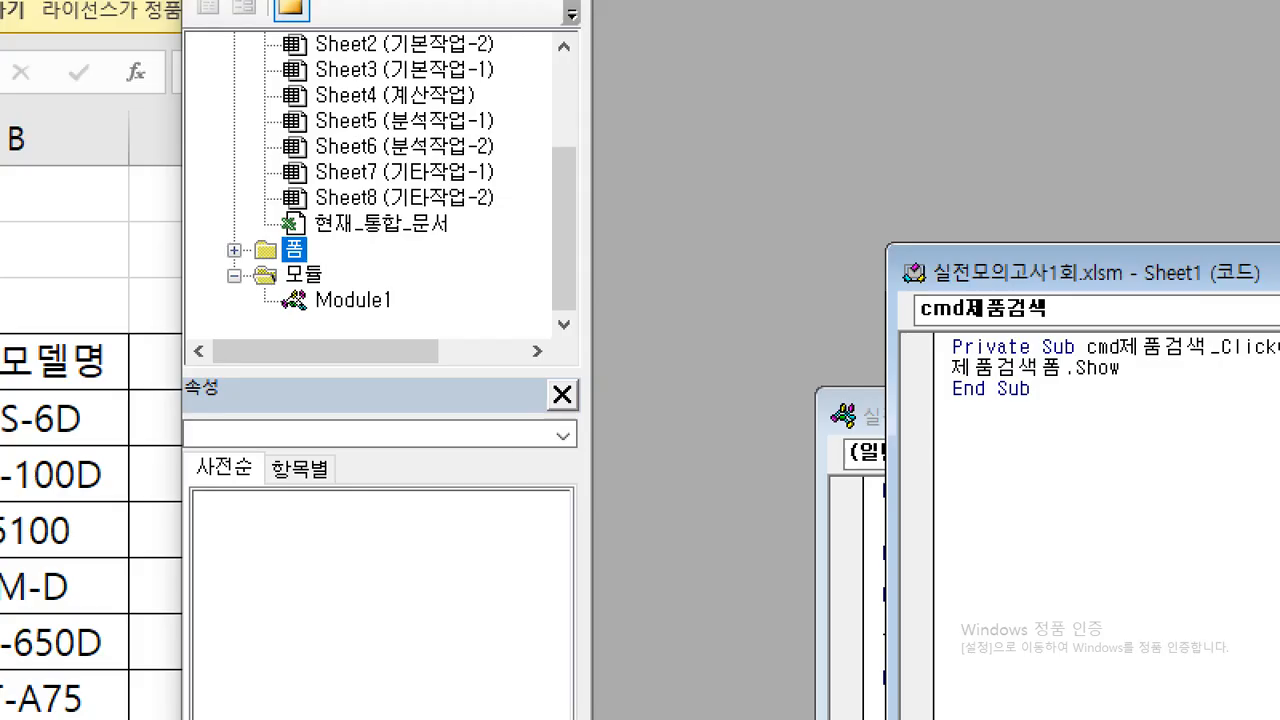
pyautogui.doubleClick(300, 254)
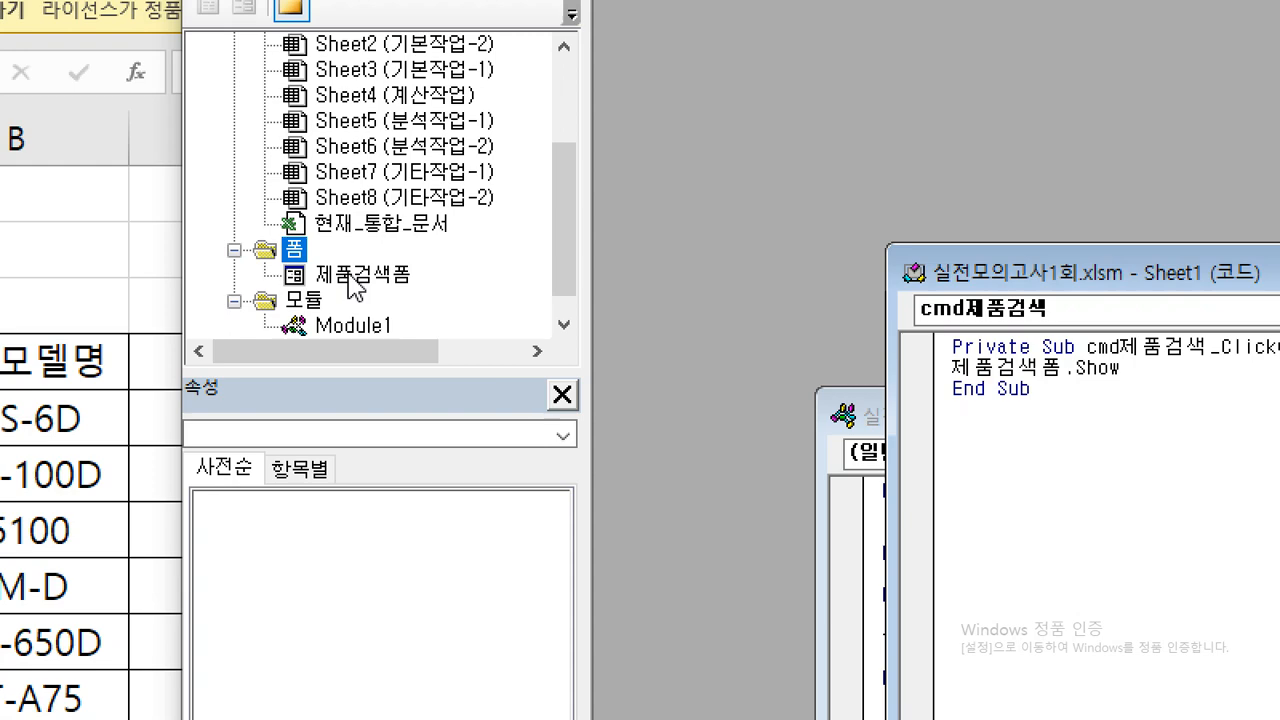
pyautogui.doubleClick(355, 287)
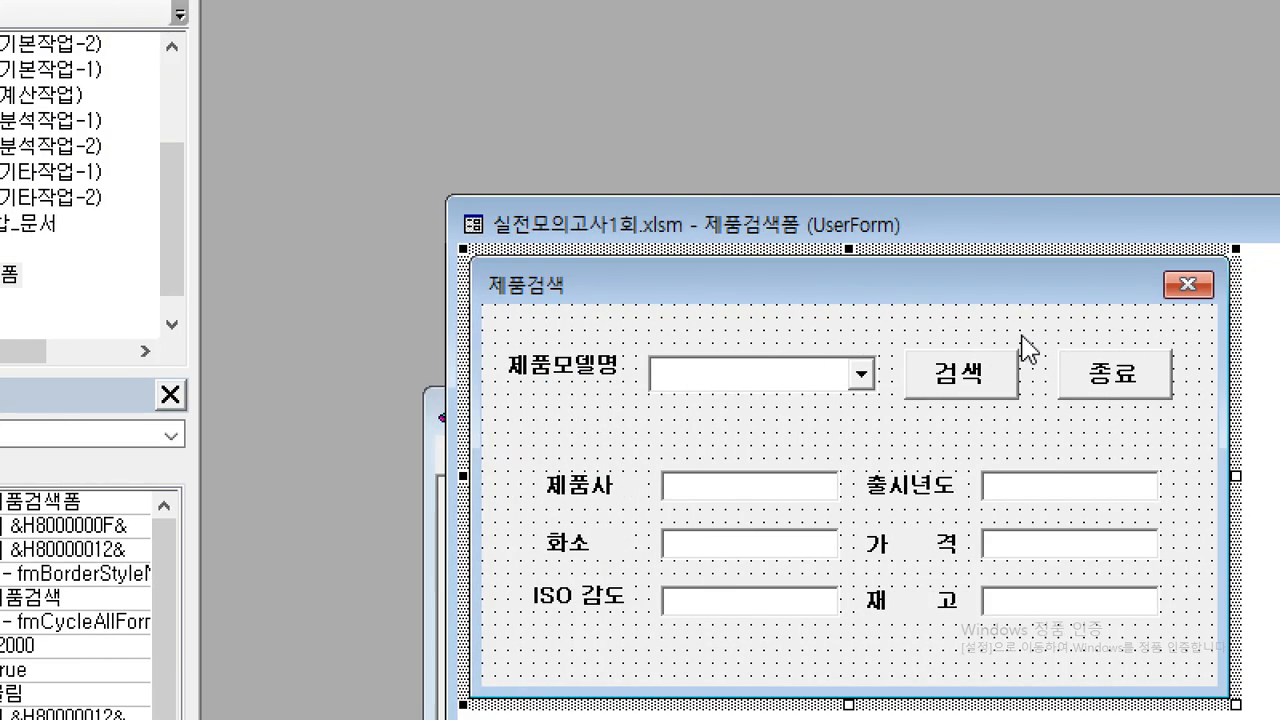
# Draw check marks on the blank areas of the form around the 제품모델명 label and combo box.
pyautogui.moveTo(553, 320); pyautogui.dragTo(596, 302)
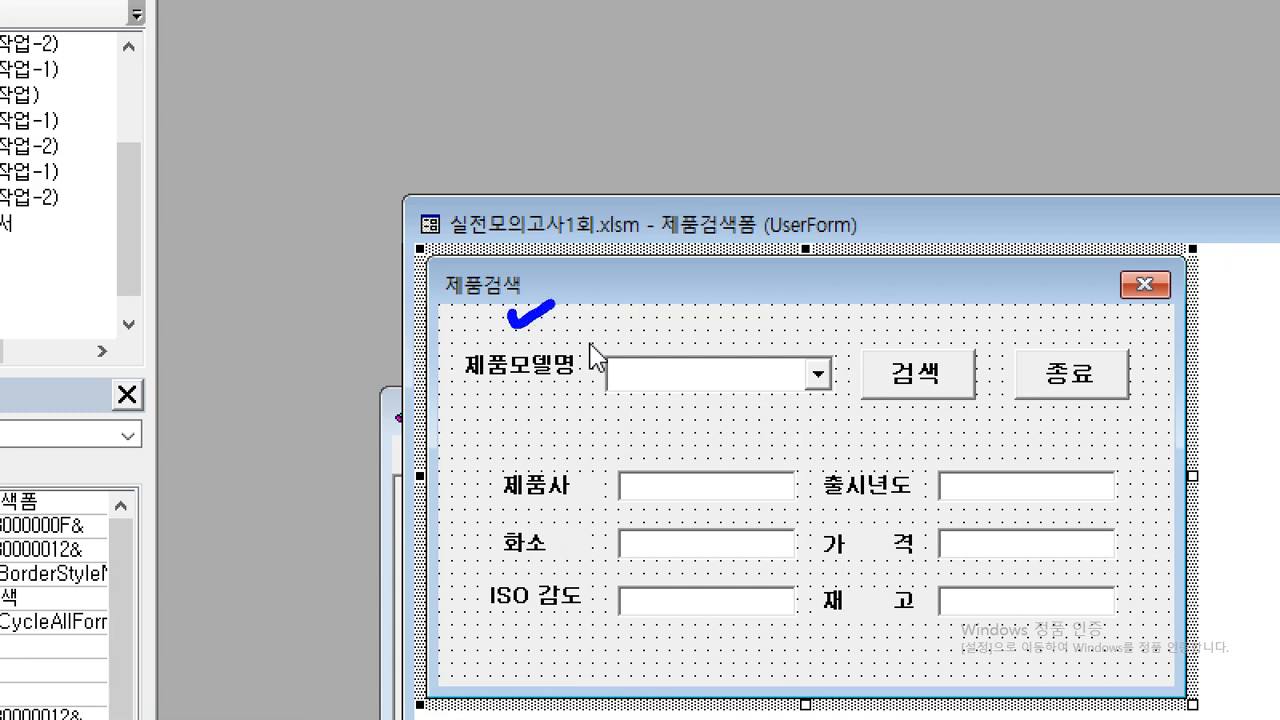
pyautogui.moveTo(492, 404); pyautogui.dragTo(656, 405)
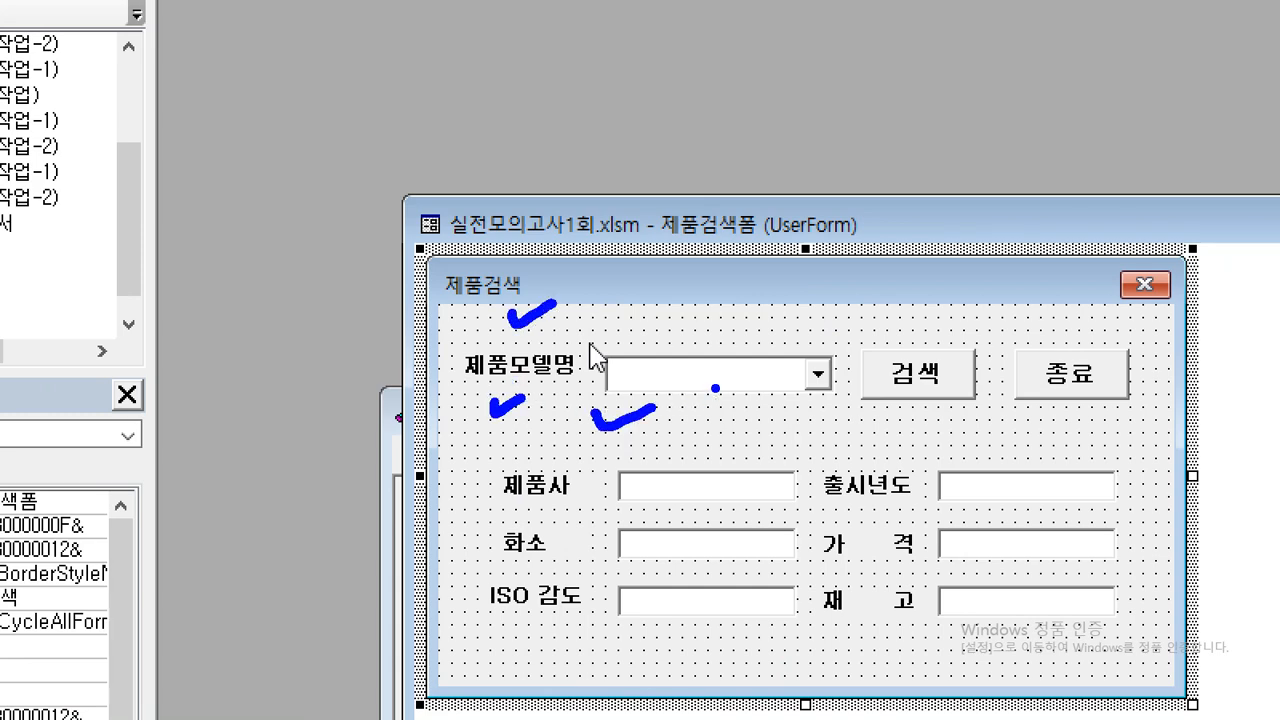
pyautogui.press('Escape')
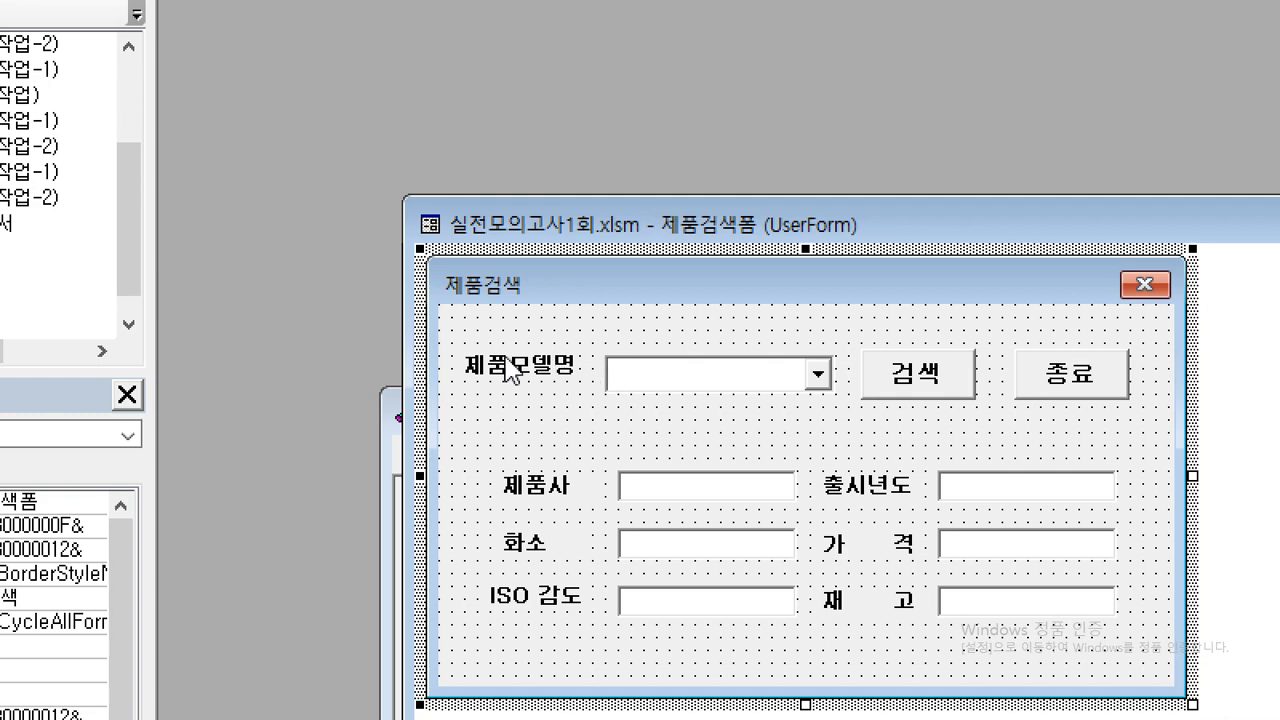
# Open the code of the 제품검색폼 user form and create its UserForm_Initialize event procedure.
pyautogui.doubleClick(527, 433)
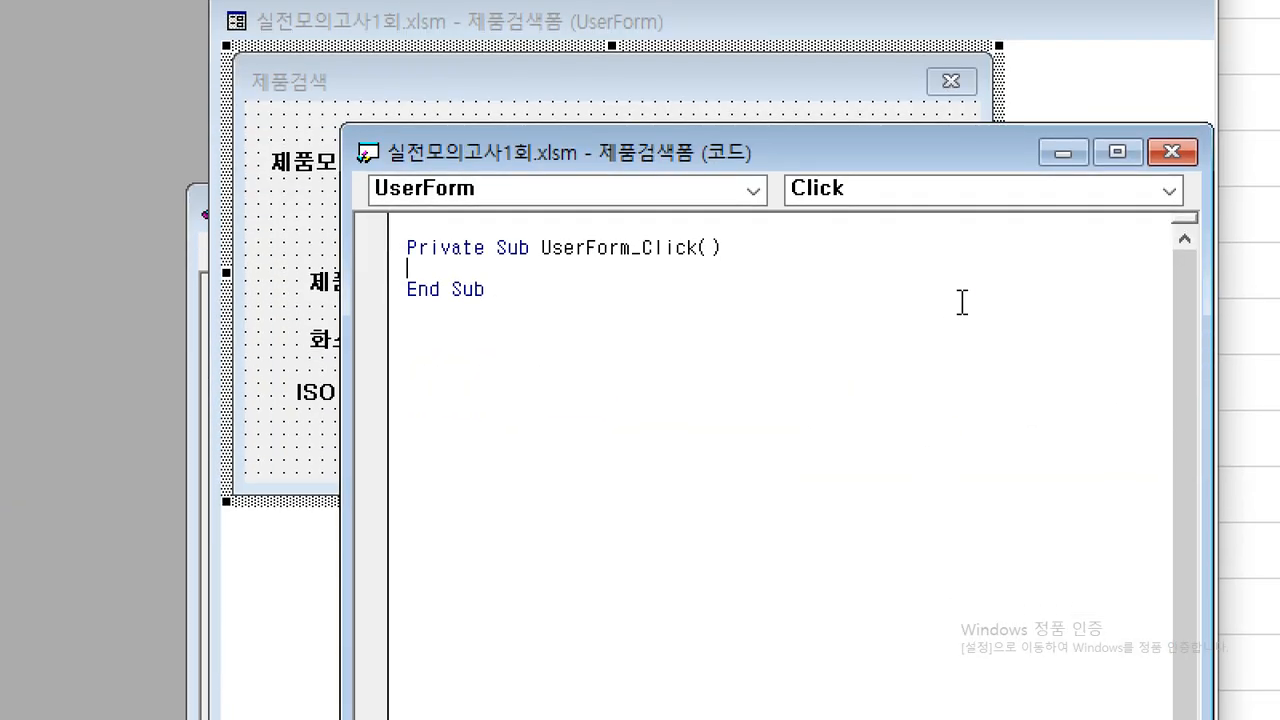
pyautogui.hotkey('ctrl', '2')
pyautogui.moveTo(782, 205)
pyautogui.mouseDown()
pyautogui.moveTo(875, 168)
pyautogui.moveTo(778, 205)
pyautogui.moveTo(836, 214)
pyautogui.mouseUp()
pyautogui.moveTo(821, 129)
pyautogui.mouseDown()
pyautogui.moveTo(831, 161)
pyautogui.moveTo(965, 93)
pyautogui.mouseUp()
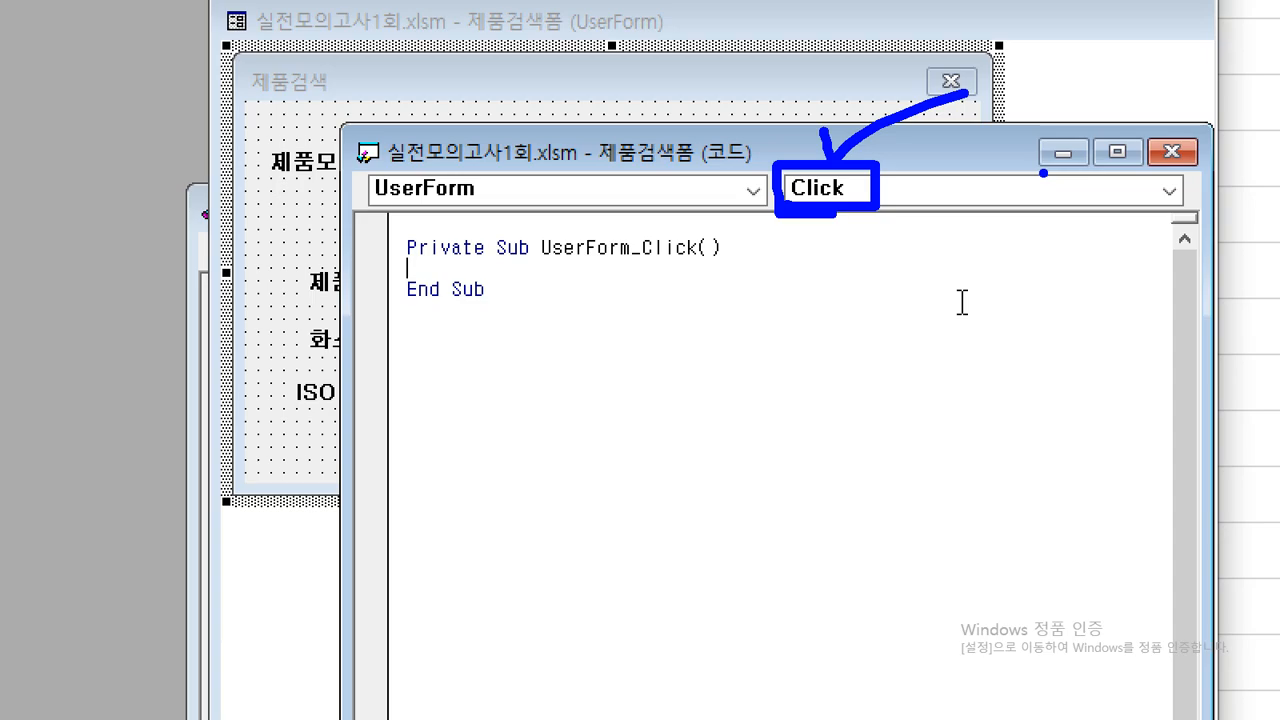
pyautogui.press('Escape')
pyautogui.click(864, 196)
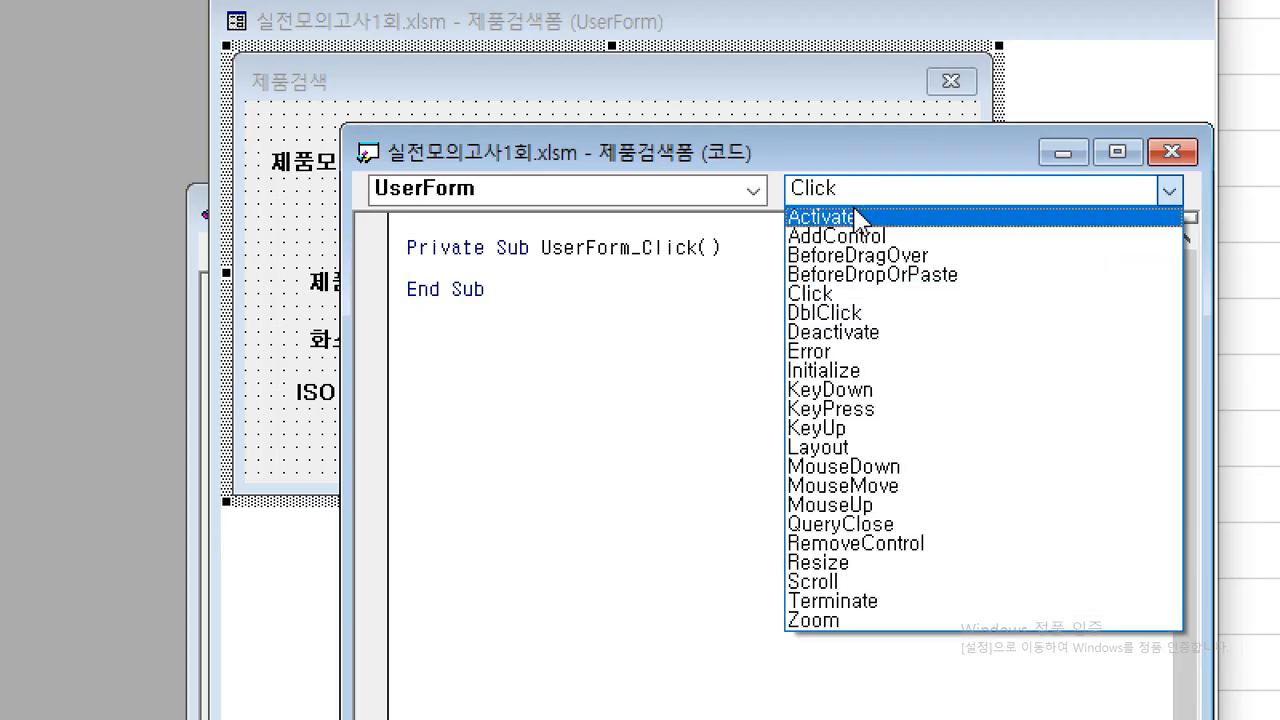
pyautogui.click(866, 370)
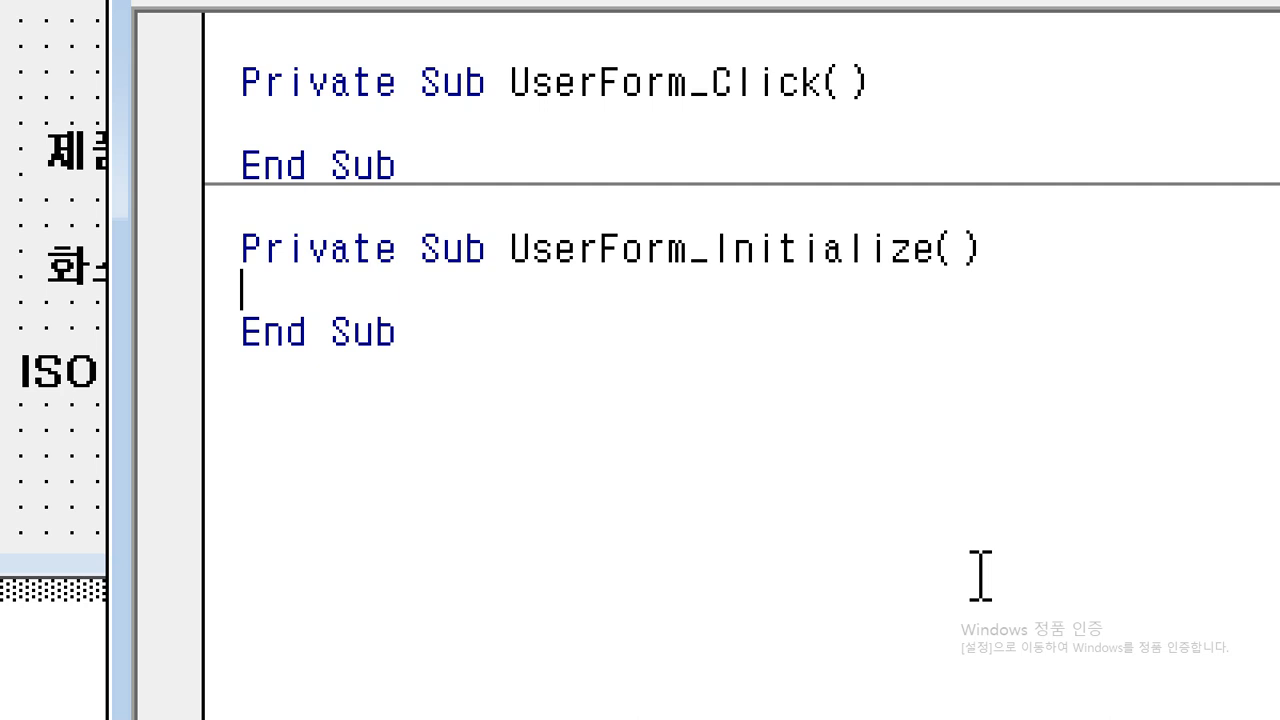
# Write cmb제품모델.RowSource = "b5:b18" in the UserForm_Initialize procedure.
pyautogui.write('cmgb')
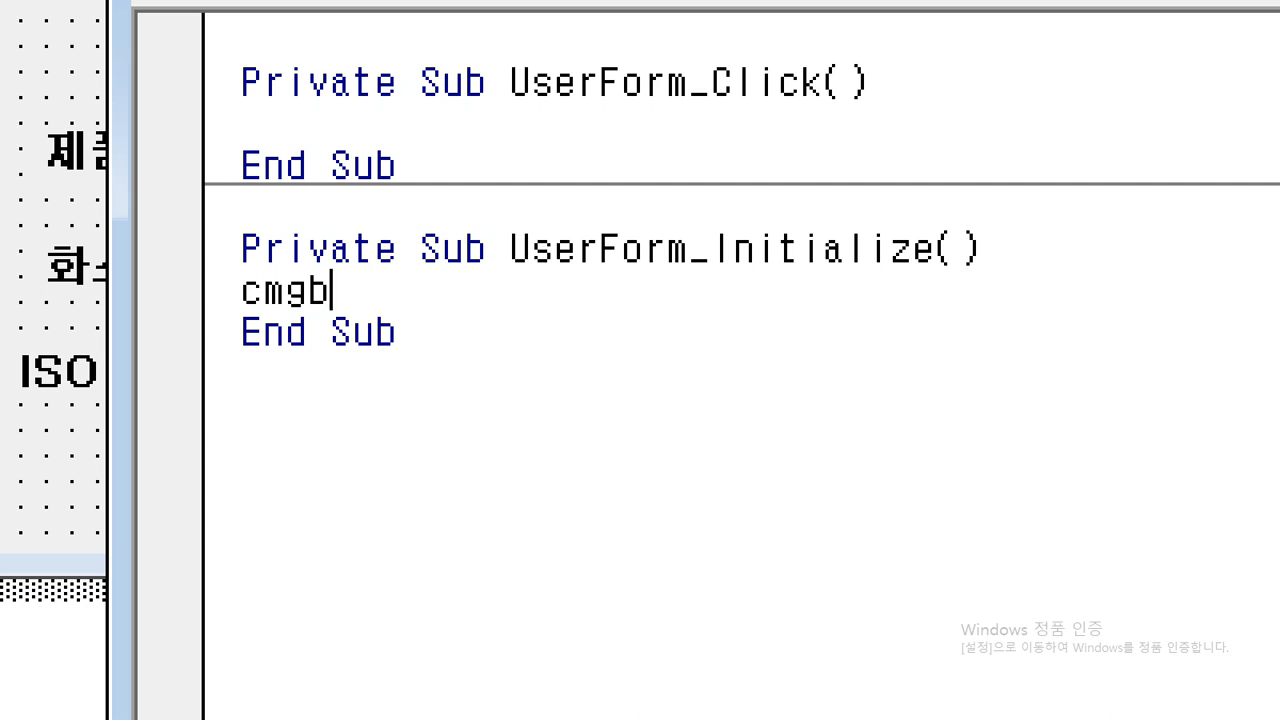
pyautogui.press('BackSpace')
pyautogui.press('BackSpace')
pyautogui.write('b제품모델')
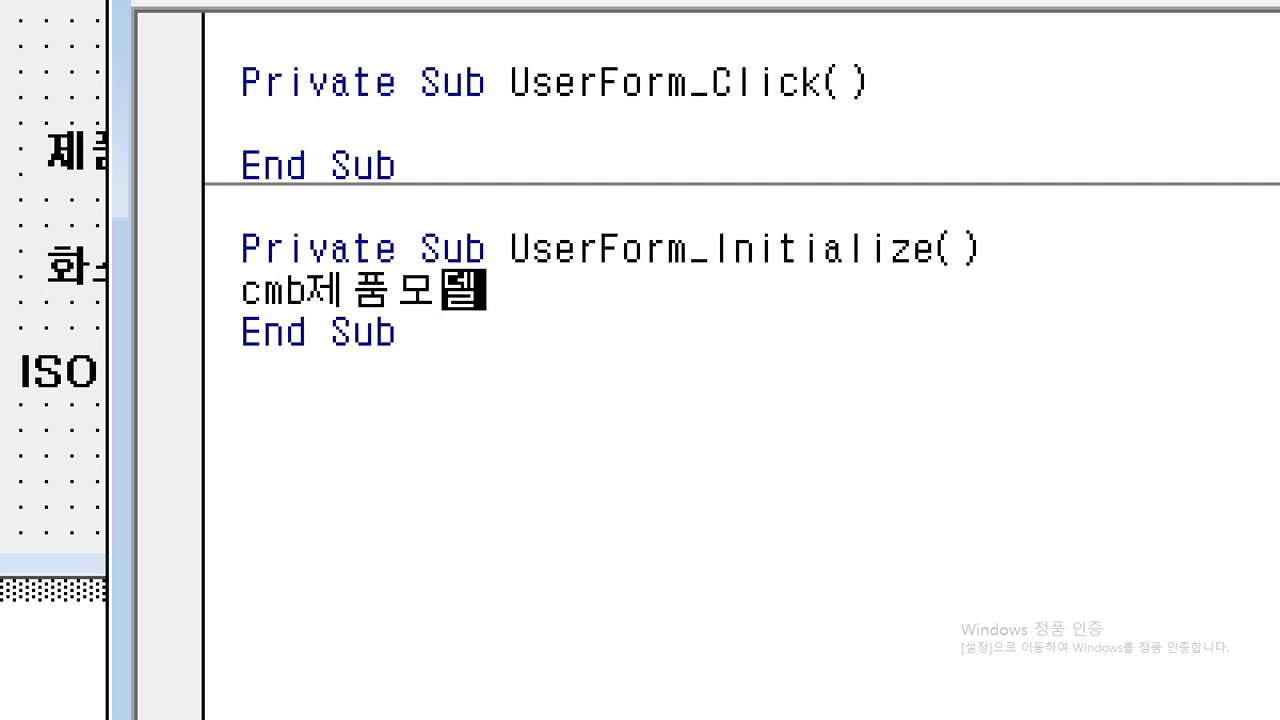
pyautogui.write('.row')
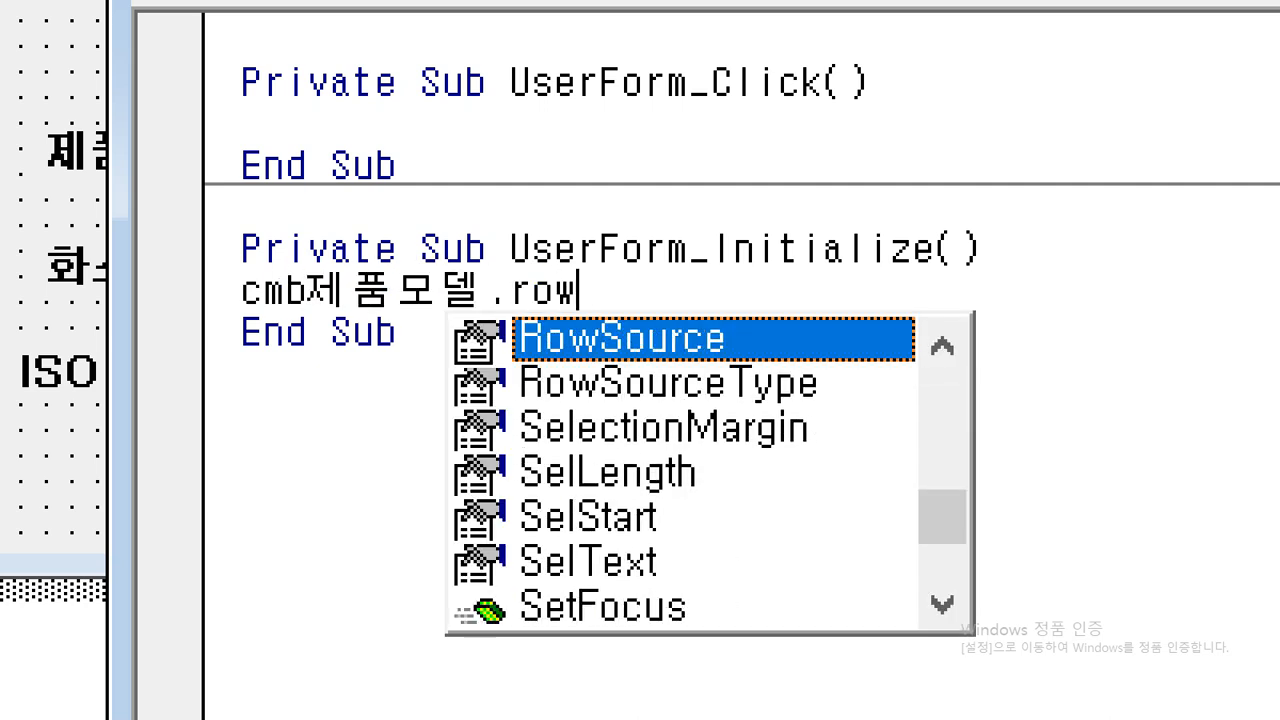
pyautogui.write('s=')
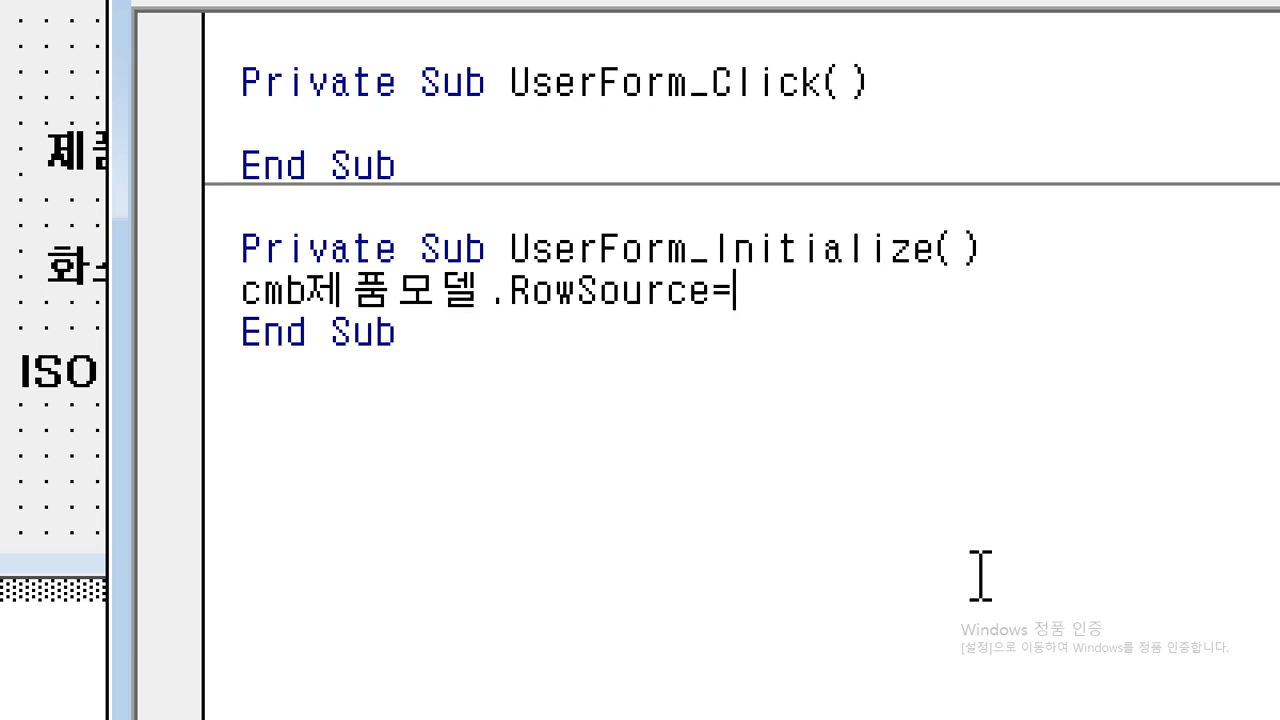
pyautogui.write('"b5:b4')
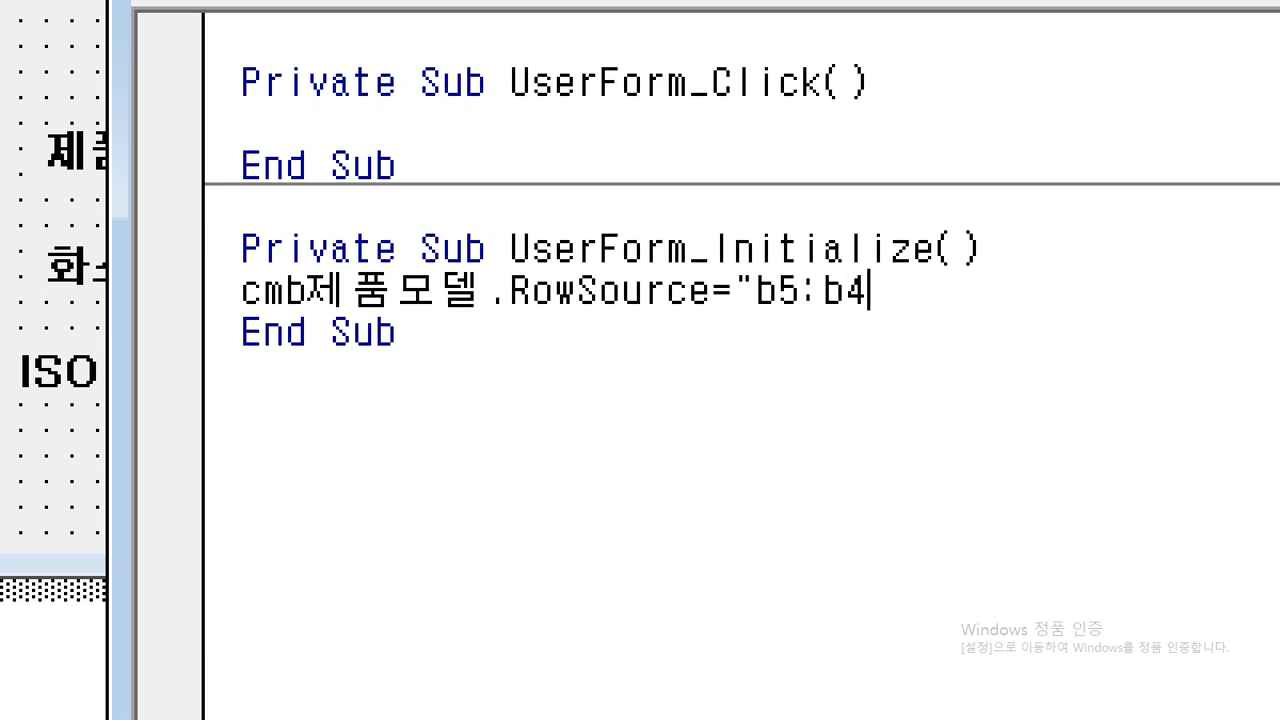
pyautogui.press('BackSpace')
pyautogui.write('18"')
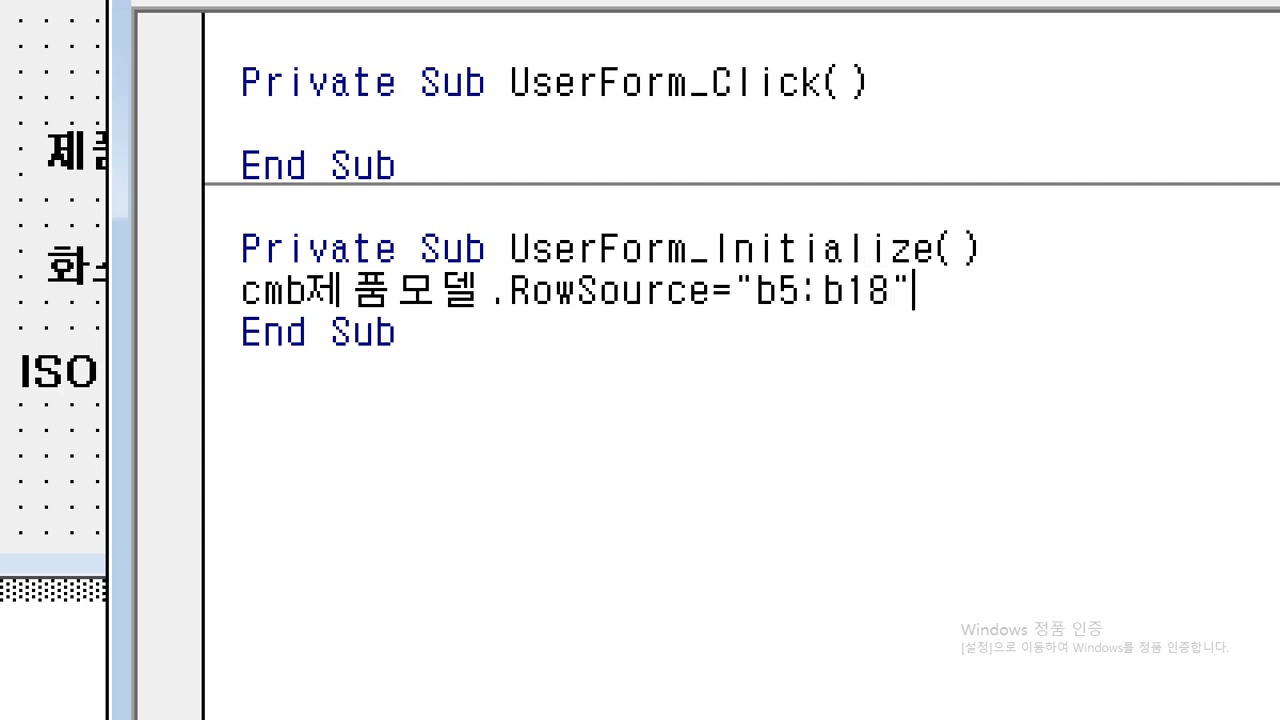
pyautogui.press('Down')
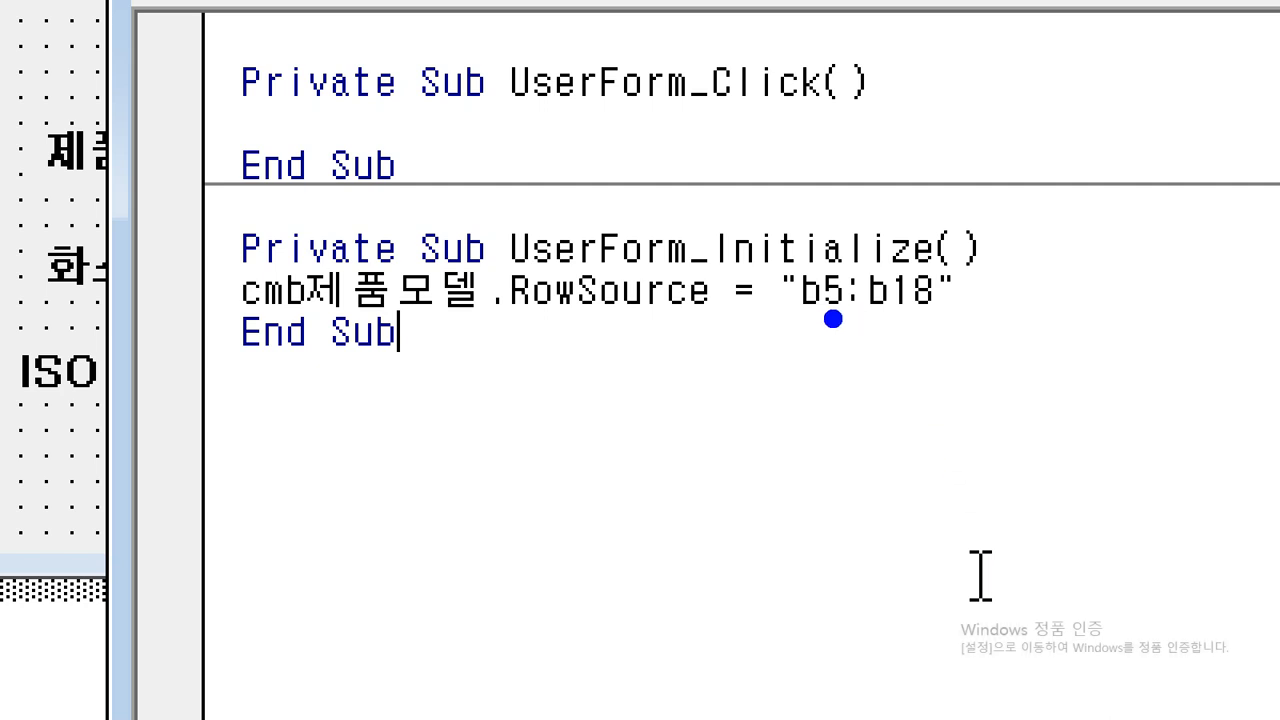
pyautogui.moveTo(818, 319); pyautogui.dragTo(851, 320)
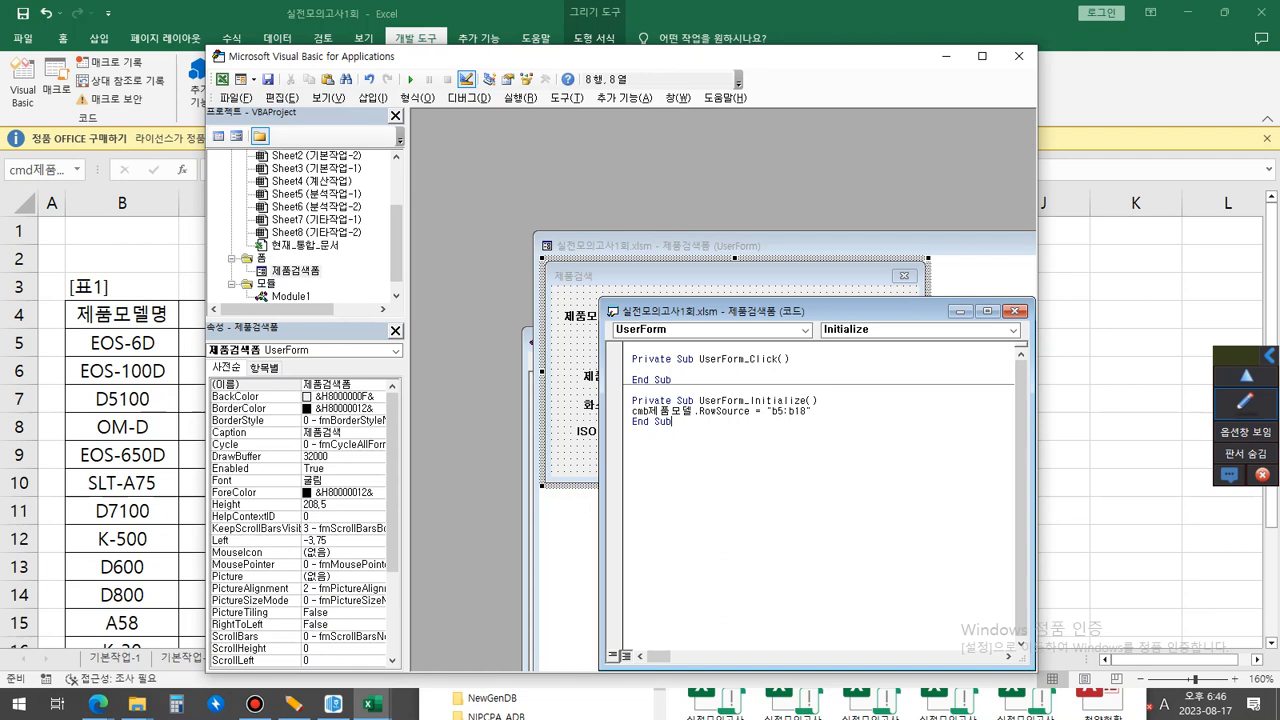
# Close the code window, mark the 검색 button on the form and open its click procedure.
pyautogui.click(1015, 311)
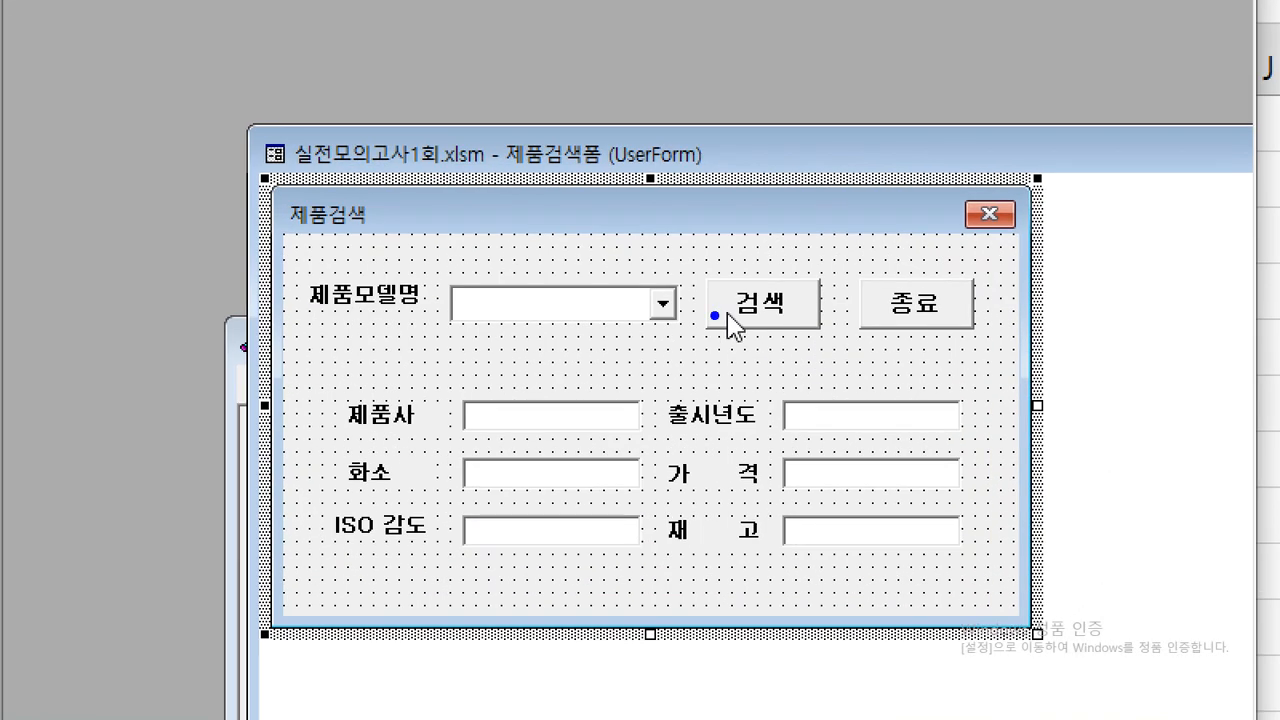
pyautogui.moveTo(762, 332)
pyautogui.mouseDown()
pyautogui.moveTo(822, 335)
pyautogui.moveTo(819, 305)
pyautogui.moveTo(701, 304)
pyautogui.moveTo(745, 325)
pyautogui.mouseUp()
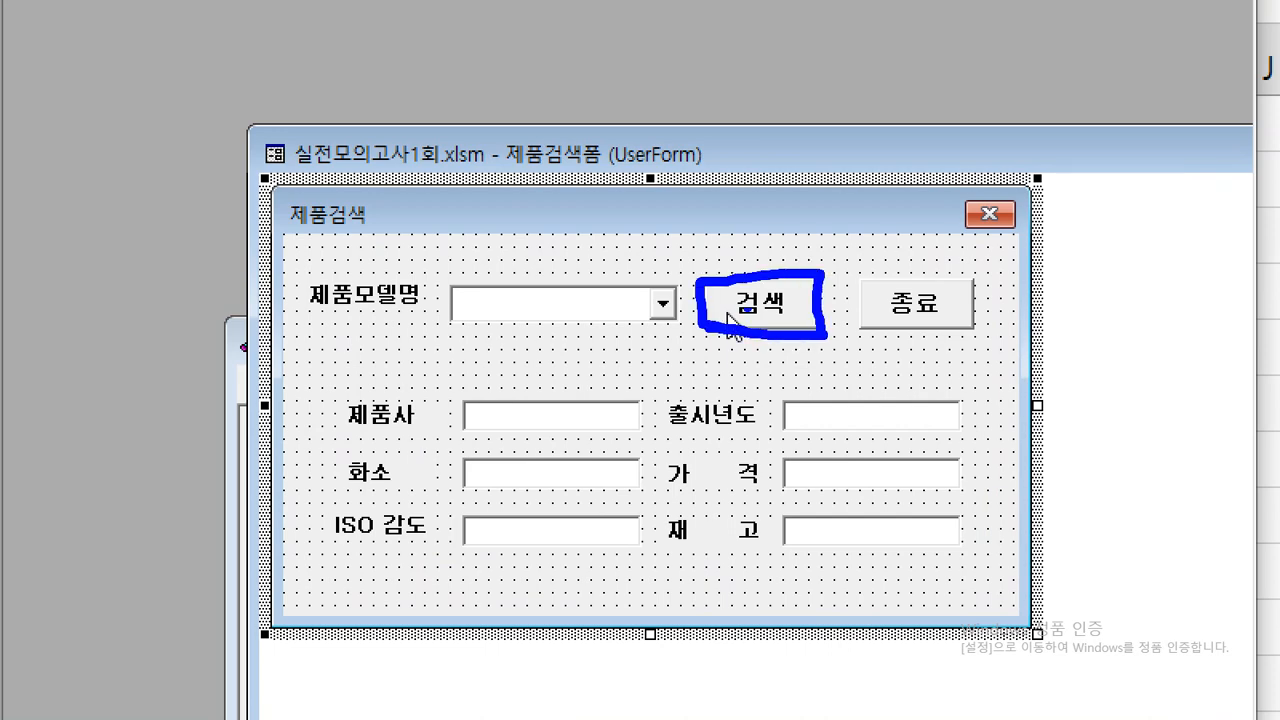
pyautogui.moveTo(757, 245); pyautogui.dragTo(868, 198)
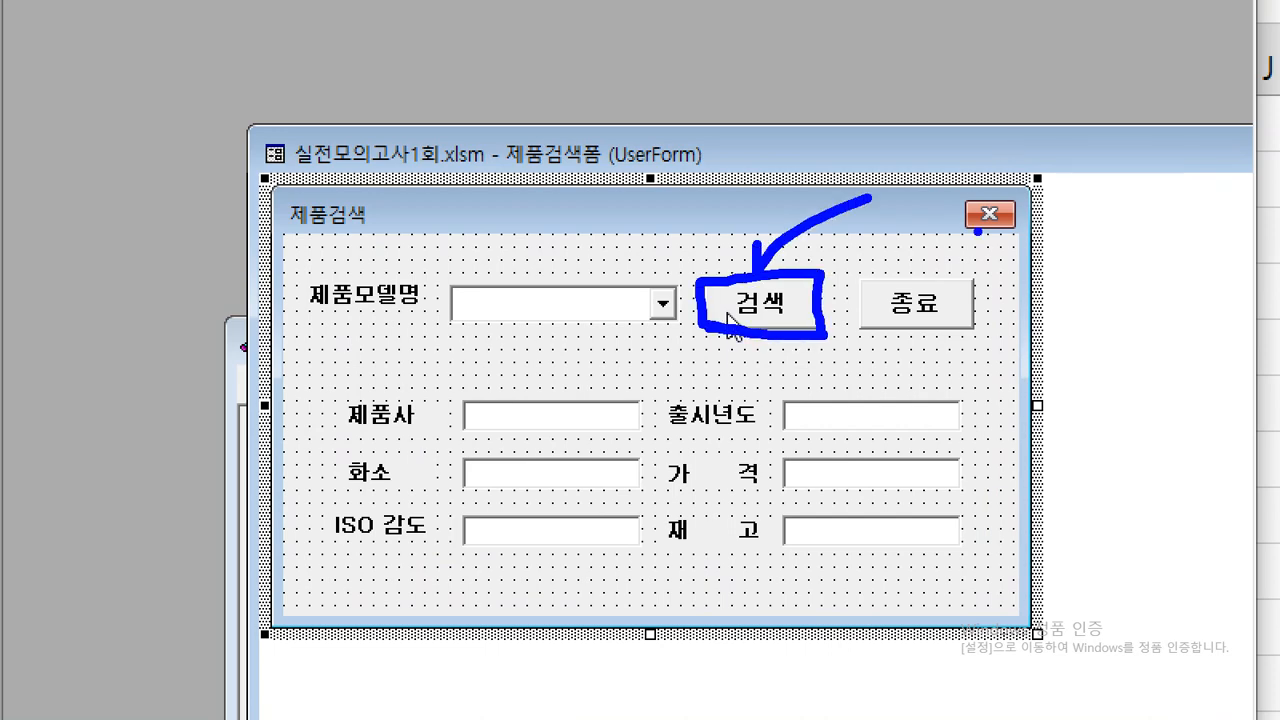
pyautogui.press('Escape')
pyautogui.doubleClick(765, 321)
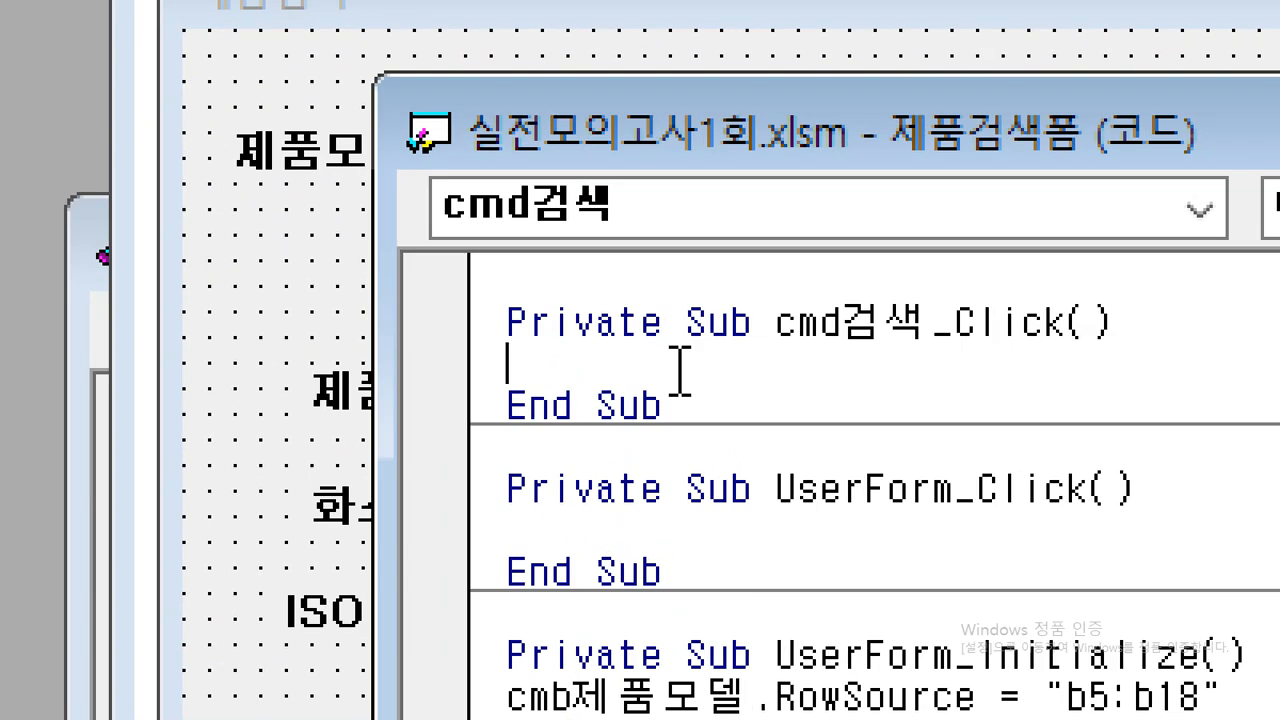
# Write a = cmb제품모델.ListIndex + 5 in the cmd검색_Click procedure and start a new line below it.
pyautogui.write('a = cmb')
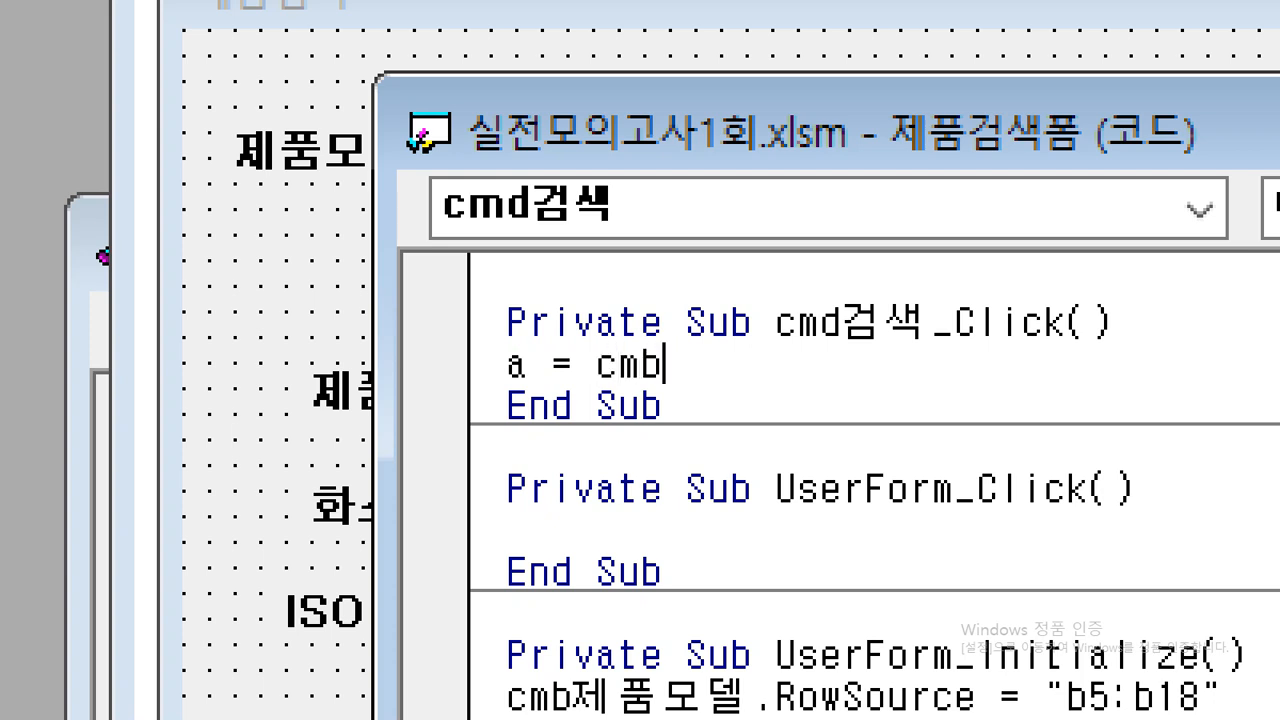
pyautogui.write('제품모델./')
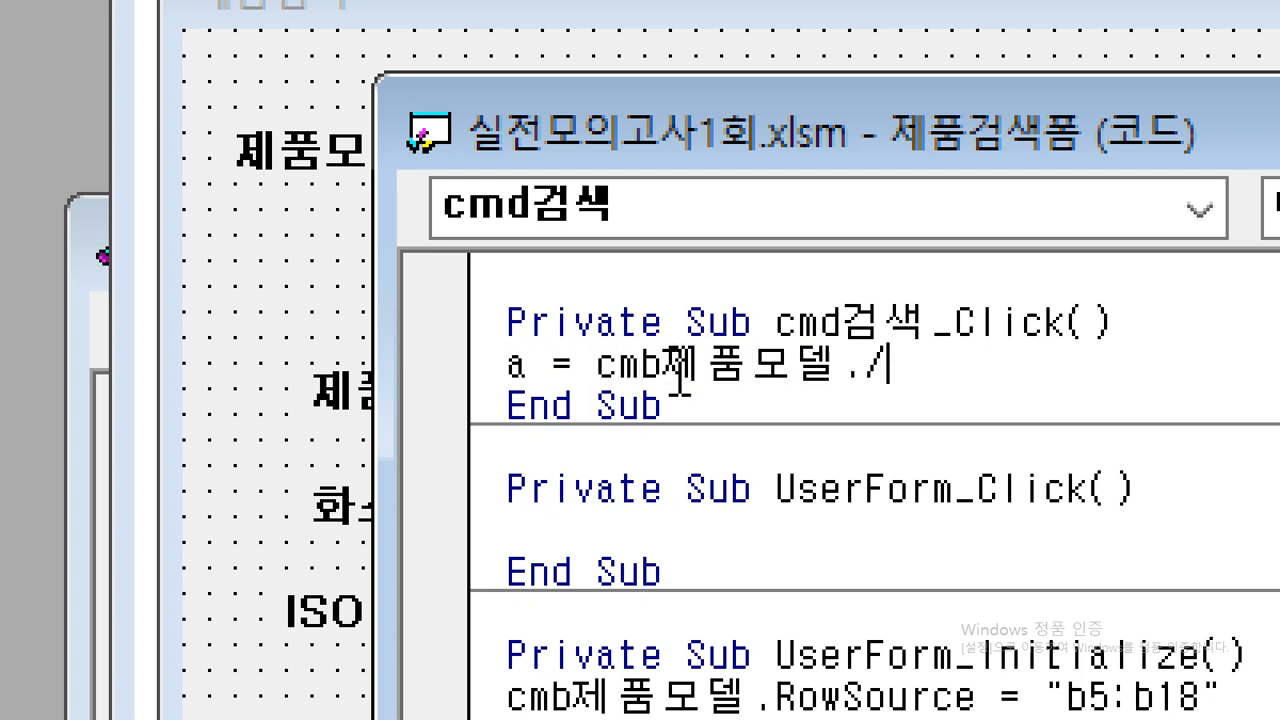
pyautogui.press('BackSpace')
pyautogui.press('BackSpace')
pyautogui.write('.')
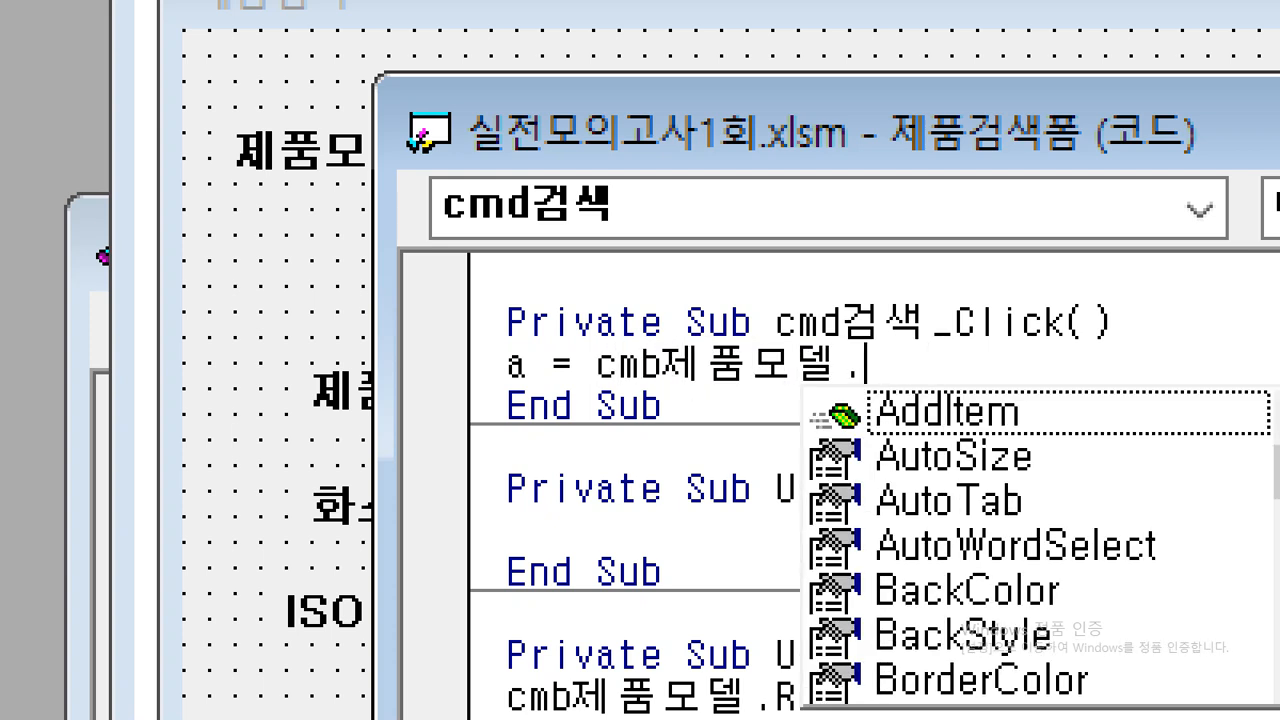
pyautogui.write('li')
pyautogui.press('Down')
pyautogui.press('Down')
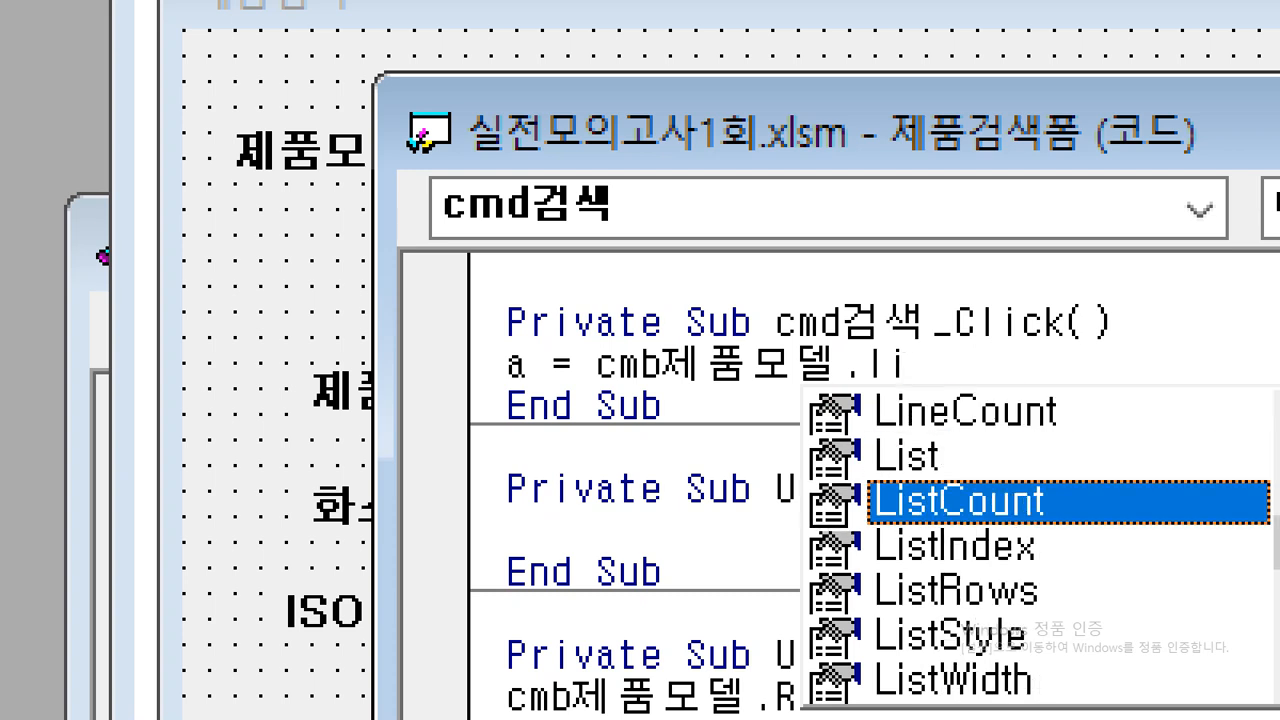
pyautogui.press('Down')
pyautogui.write('+5')
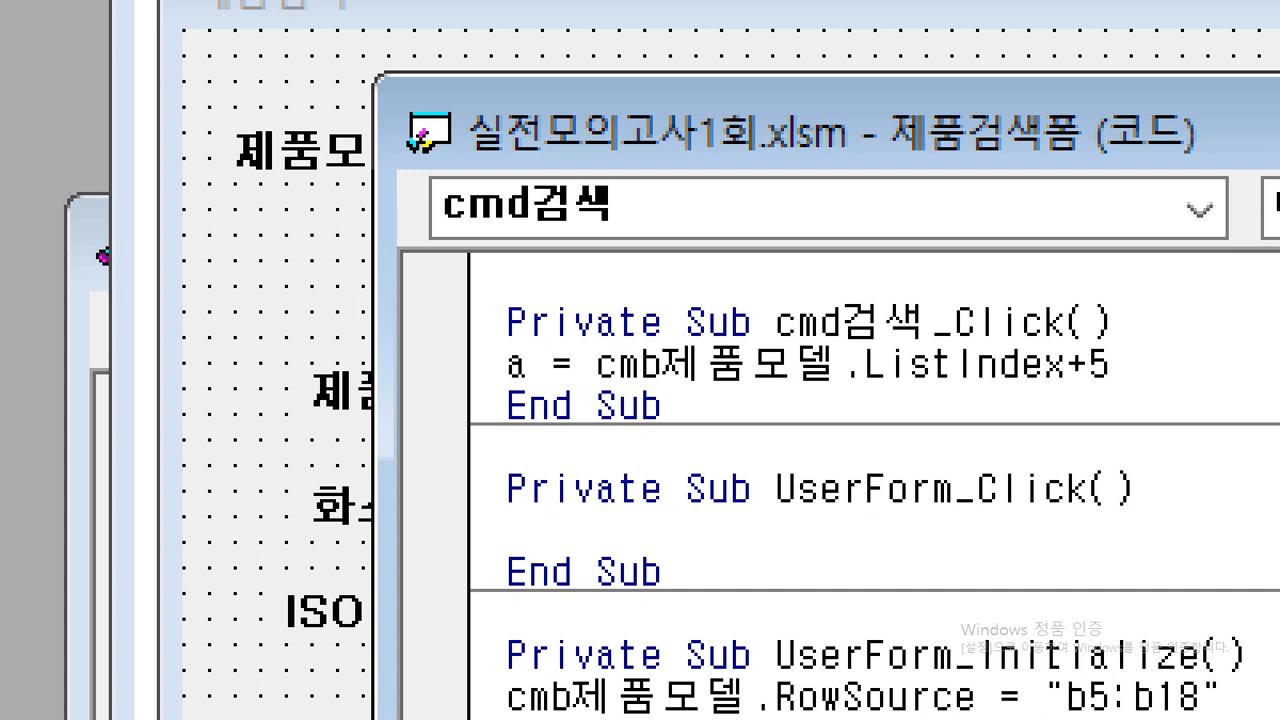
pyautogui.press('Return')
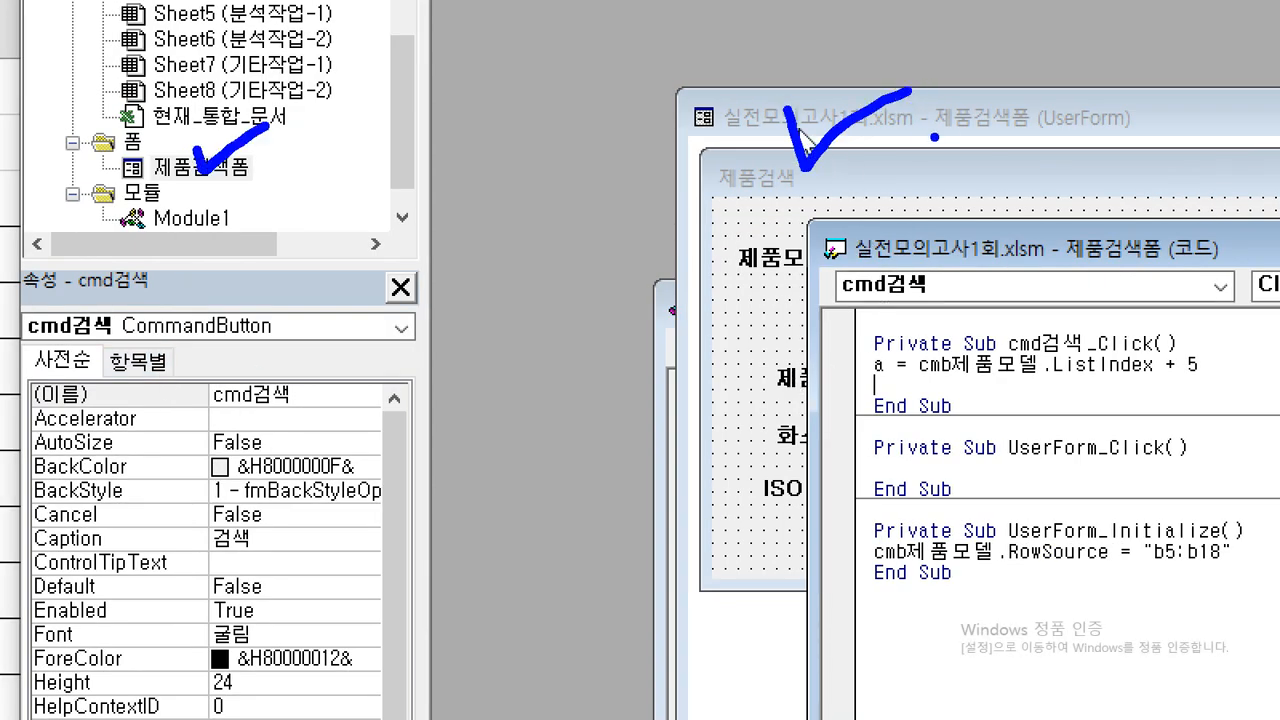
# Return to the form designer and check the control names of the 제품사, 화소, ISO 감도, 출시년도, 가격 and 재고 text boxes.
pyautogui.click(886, 165)
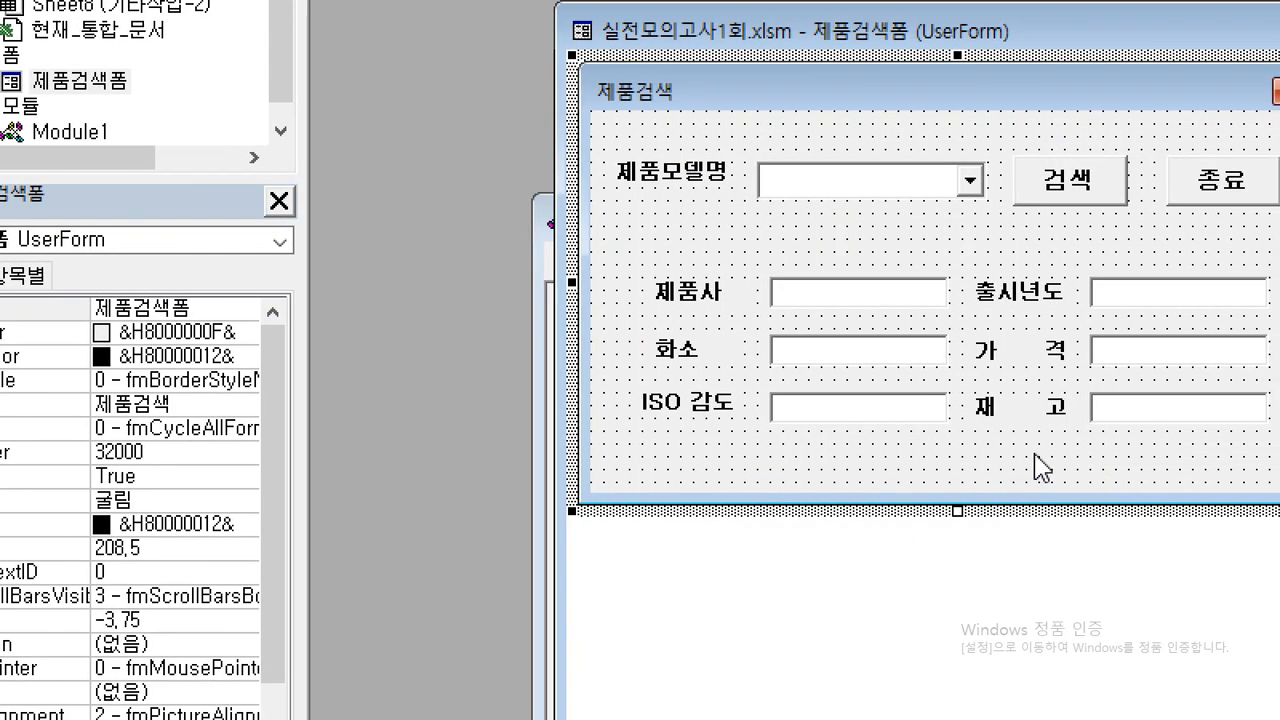
pyautogui.click(890, 312)
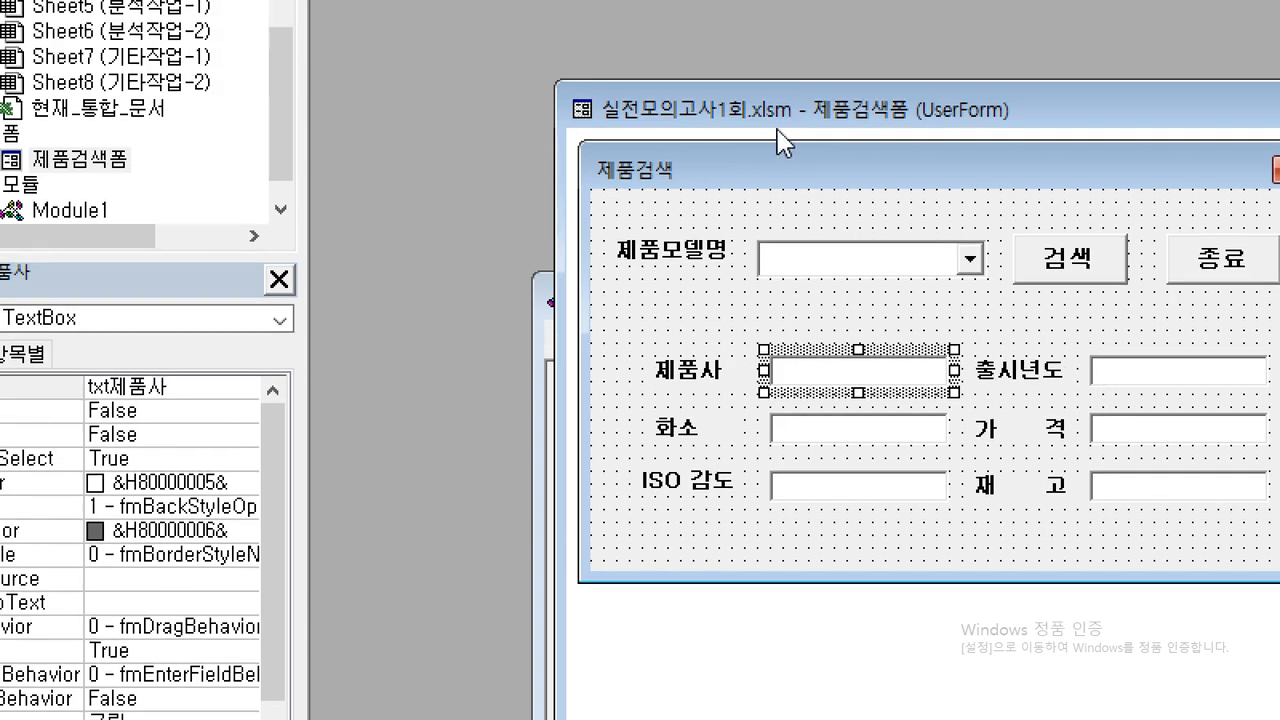
pyautogui.moveTo(786, 31); pyautogui.dragTo(550, 37)
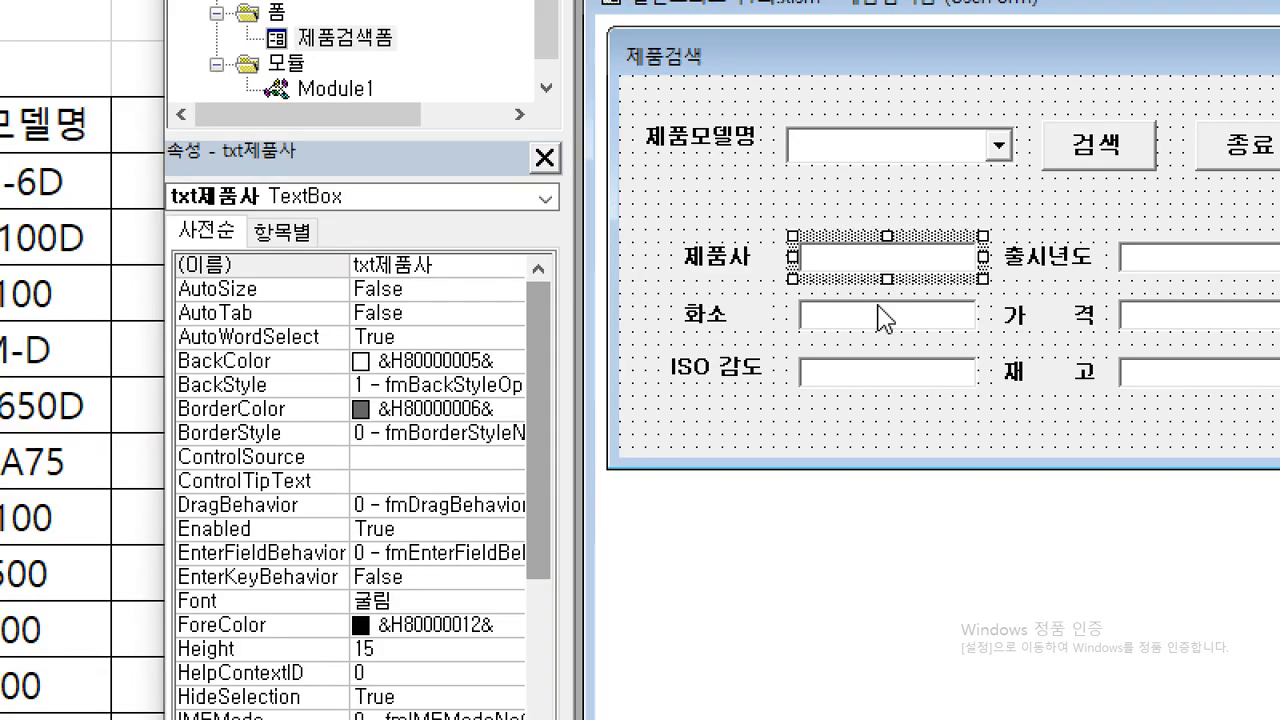
pyautogui.click(890, 318)
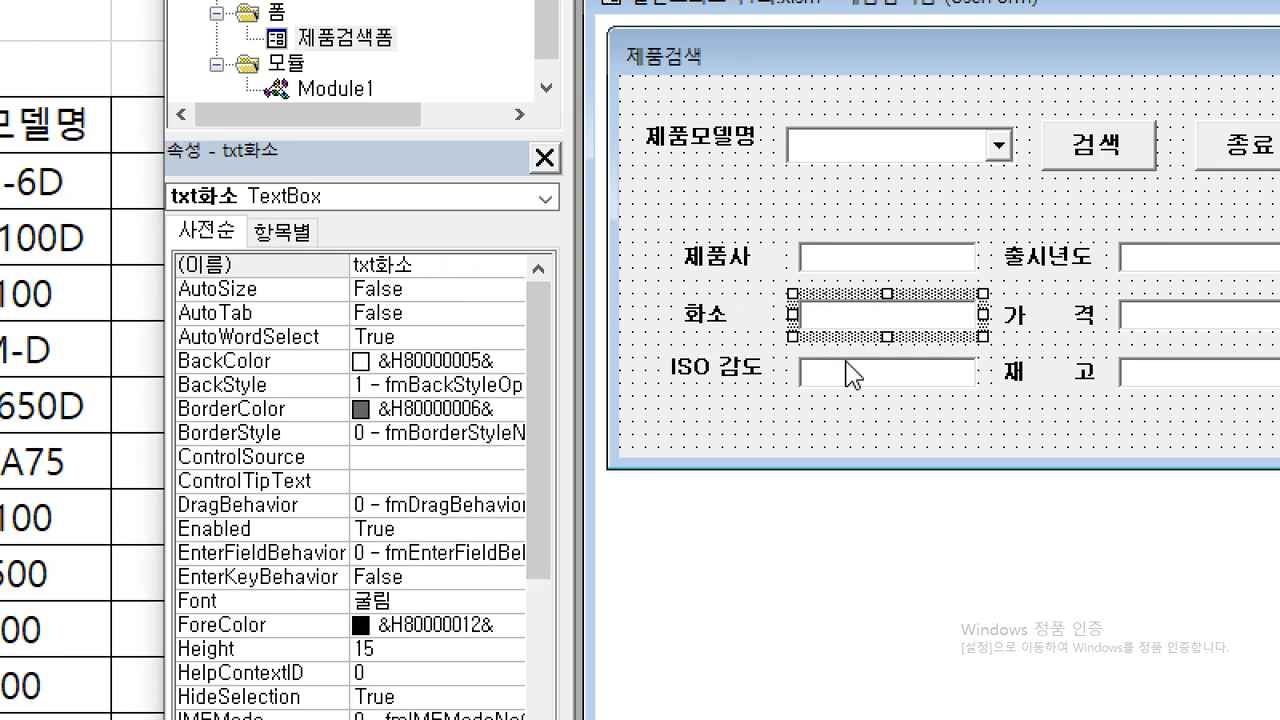
pyautogui.click(852, 374)
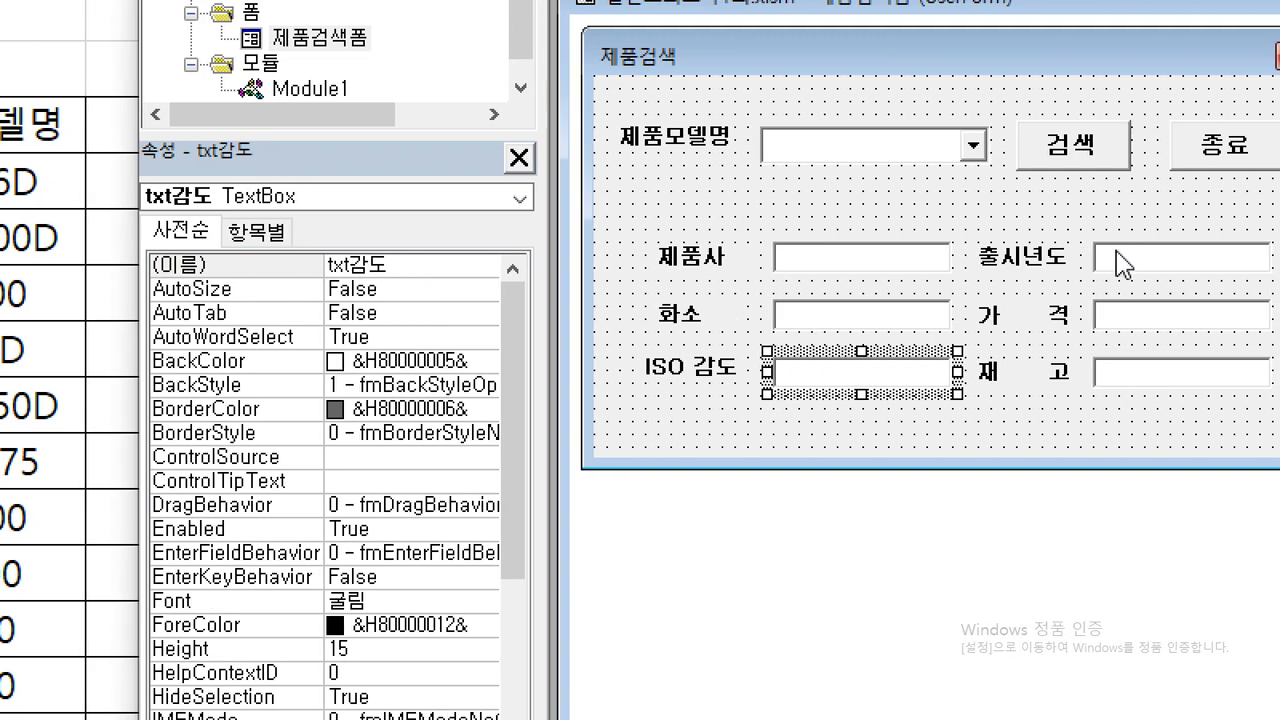
pyautogui.click(1148, 258)
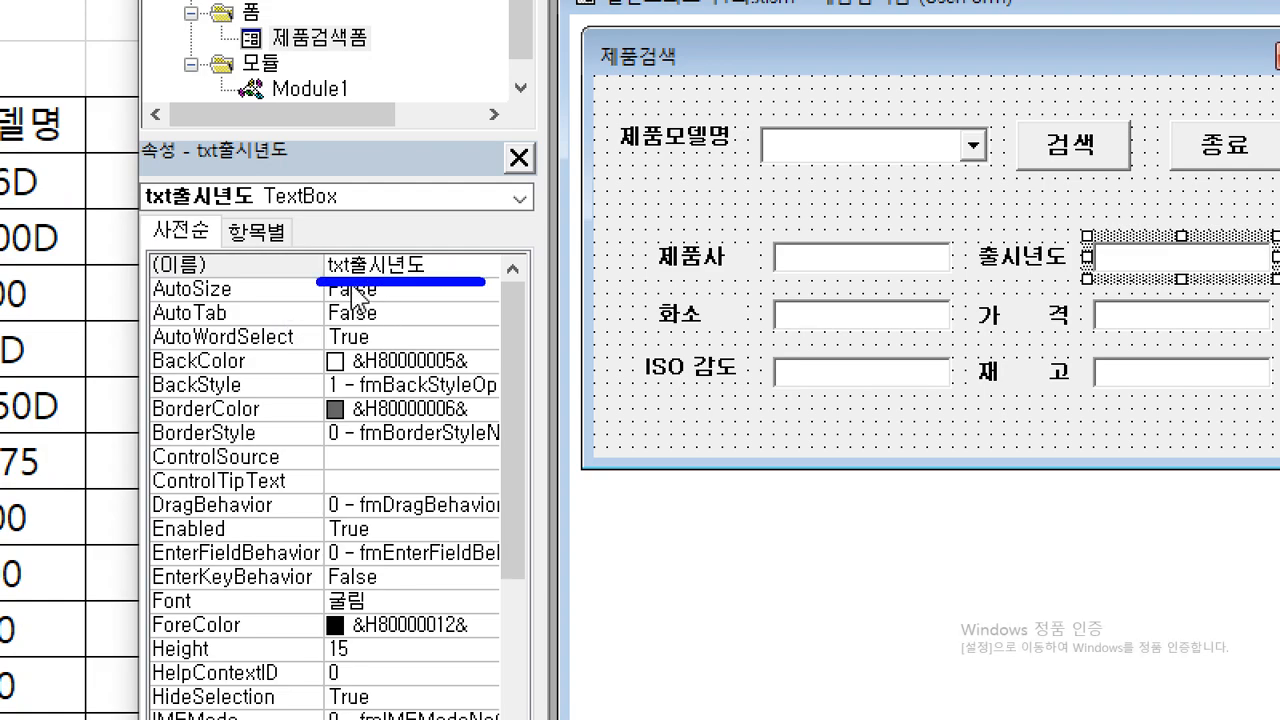
pyautogui.click(1105, 322)
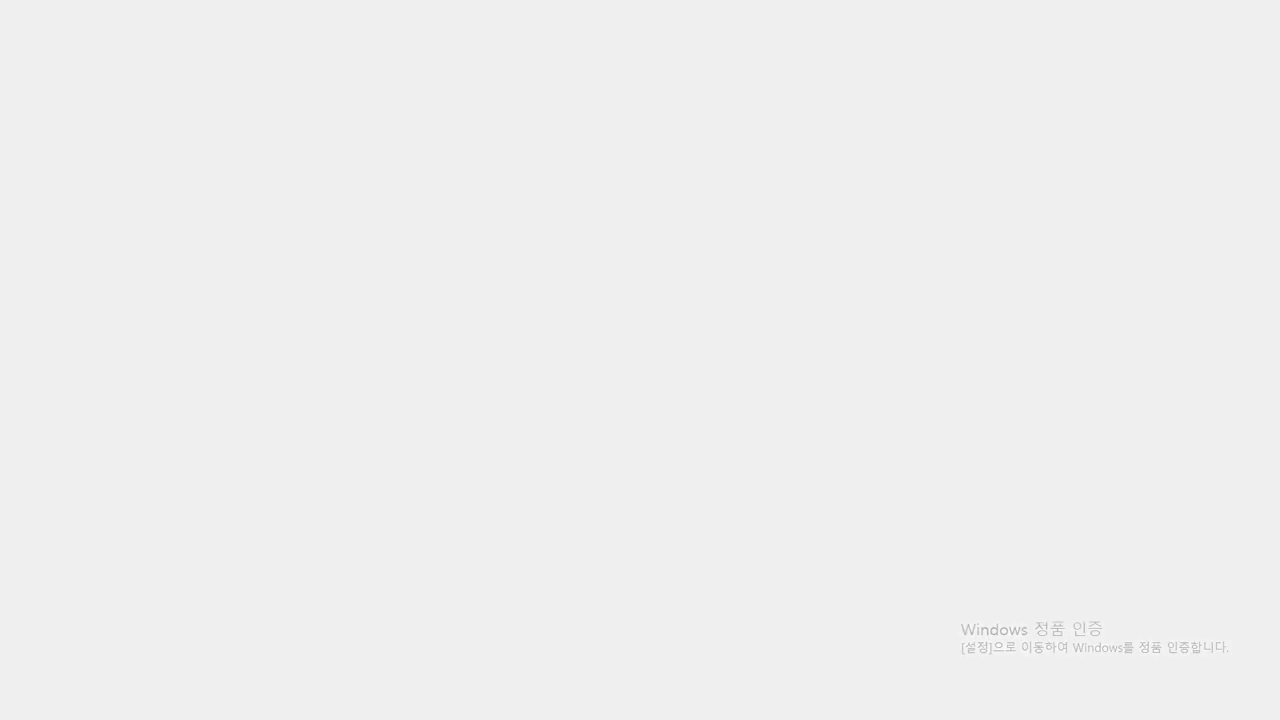
pyautogui.click(1105, 375)
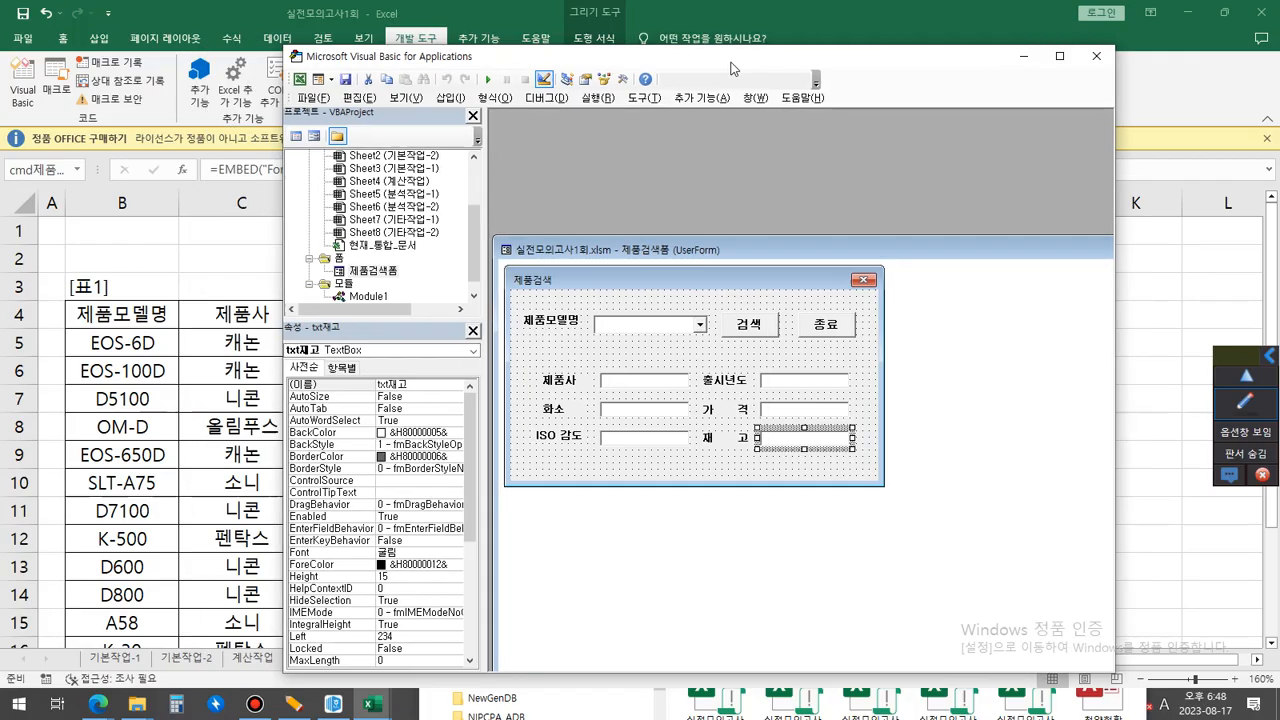
# Reopen the 검색 button's code, copy the cmd검색_Click procedure and paste it as an on-screen text note over the worksheet.
pyautogui.moveTo(733, 67); pyautogui.dragTo(1039, 61)
pyautogui.doubleClick(1055, 319)
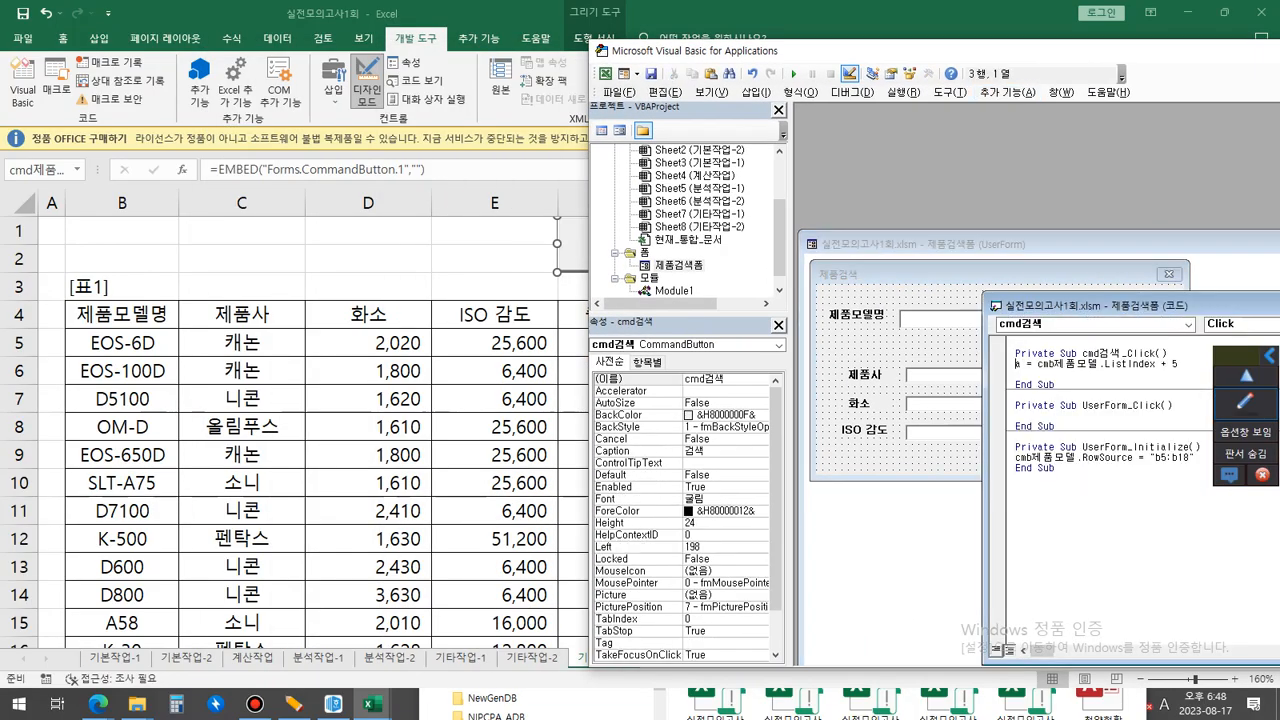
pyautogui.moveTo(1056, 385); pyautogui.dragTo(1015, 353)
pyautogui.hotkey('ctrl', 'c')
pyautogui.click(1245, 403)
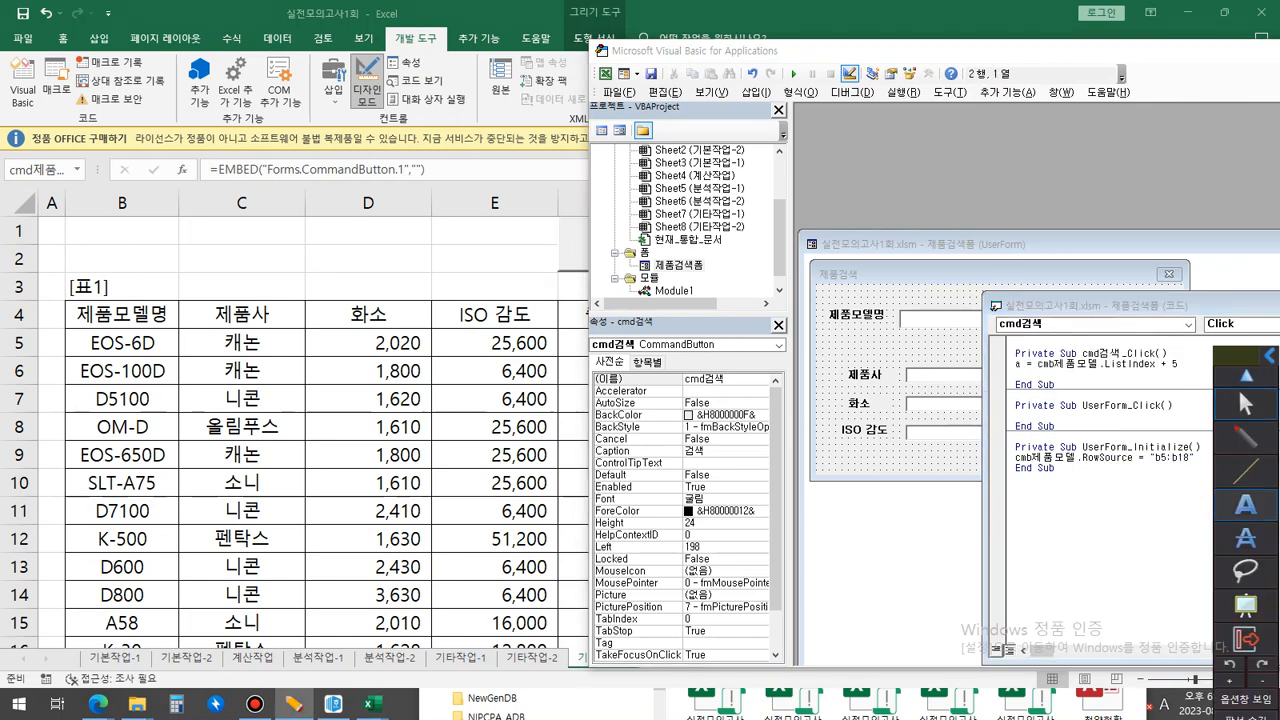
pyautogui.click(345, 208)
pyautogui.hotkey('ctrl', 'v')
pyautogui.moveTo(351, 190); pyautogui.dragTo(261, 145)
pyautogui.press('Escape')
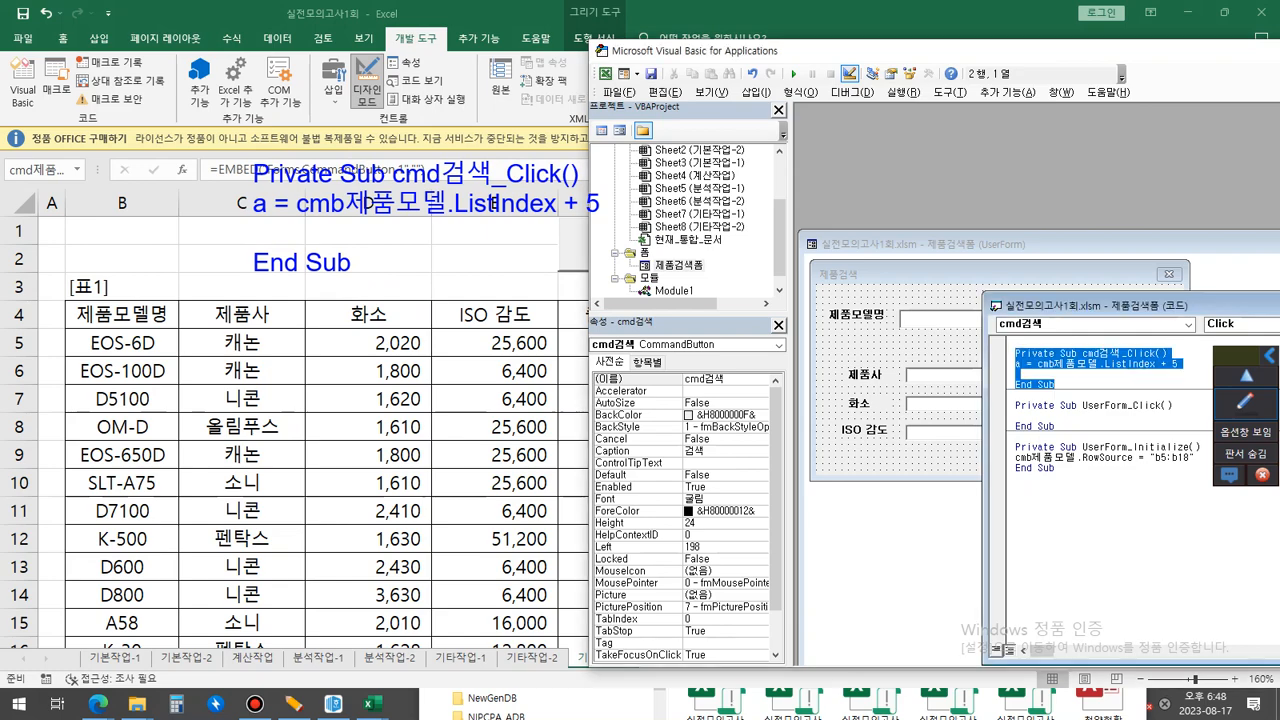
# Bring the 기타작업-3 worksheet into full view and move the code note beside the 제품검색 button, above the 재고 column.
pyautogui.moveTo(900, 50); pyautogui.dragTo(420, 277)
pyautogui.click(849, 277)
pyautogui.click(1245, 401)
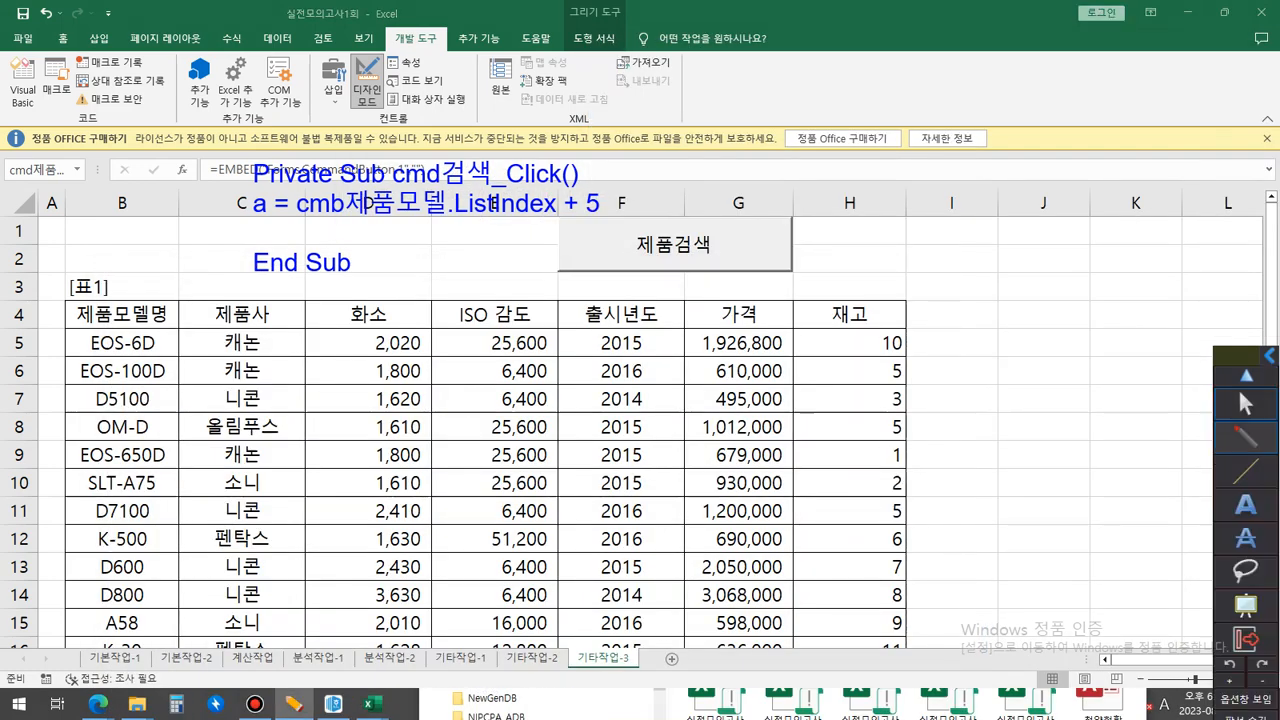
pyautogui.click(1245, 472)
pyautogui.moveTo(263, 146)
pyautogui.mouseDown()
pyautogui.moveTo(812, 132)
pyautogui.moveTo(800, 136)
pyautogui.mouseUp()
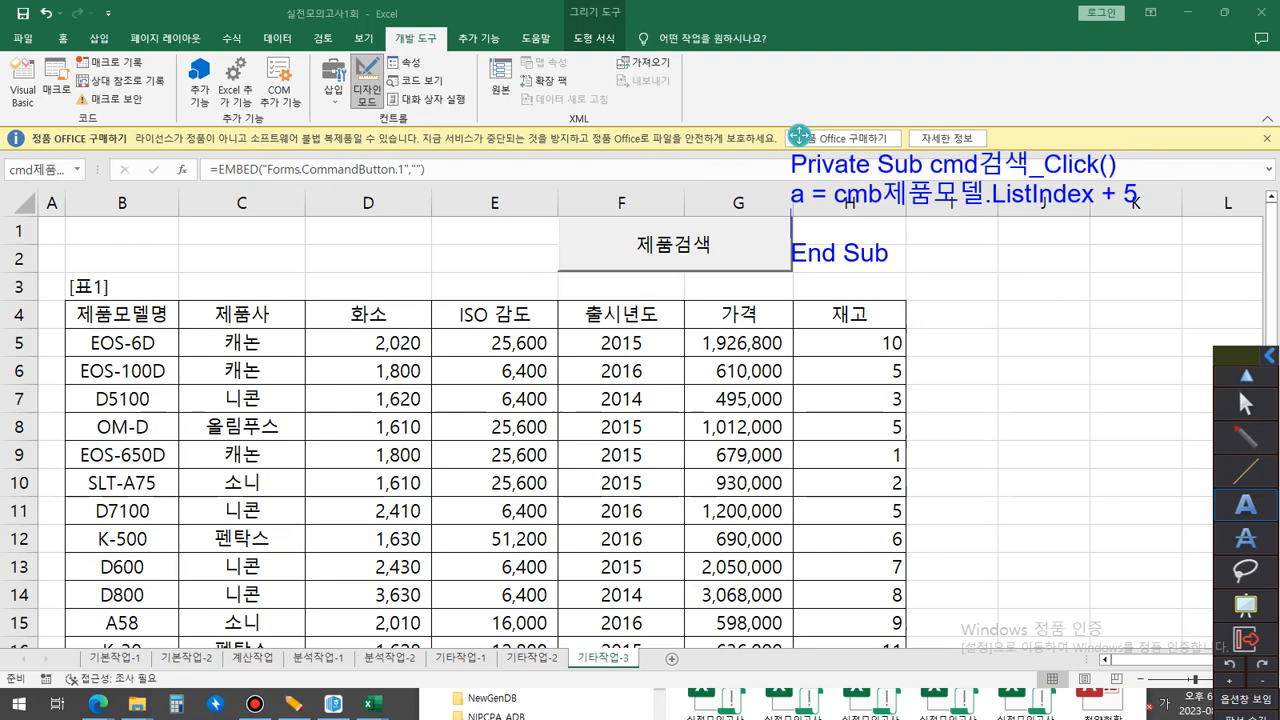
# In the code note, add the line txt제품사 = cells(a, 3) below the a = cmb제품모델.ListIndex + 5 line.
pyautogui.write('ㅅㅌ')
pyautogui.press('BackSpace')
pyautogui.press('Hangul')
pyautogui.write('xc')
pyautogui.press('BackSpace')
pyautogui.press('BackSpace')
pyautogui.press('BackSpace')
pyautogui.write('txt')
pyautogui.press('Hangul')
pyautogui.write('제품사 =')
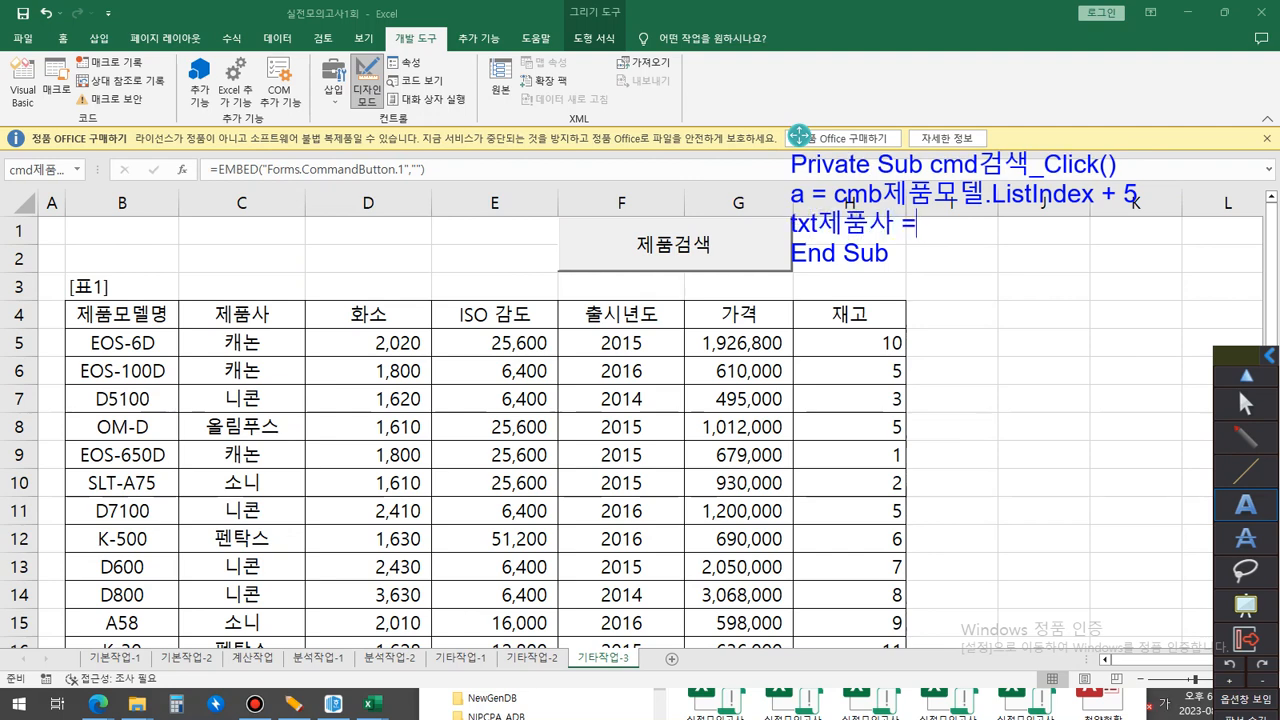
pyautogui.press('Hangul')
pyautogui.write('cells(')
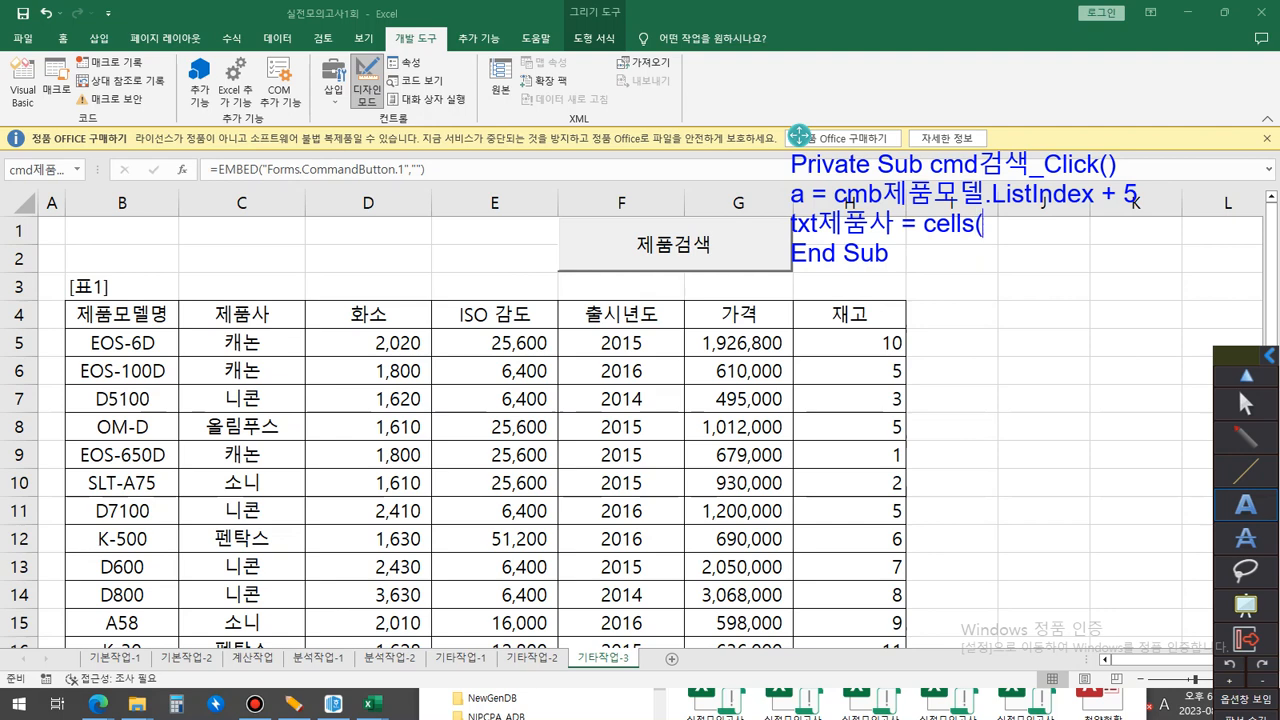
pyautogui.write('a,')
pyautogui.write('3)')
pyautogui.press('Return')
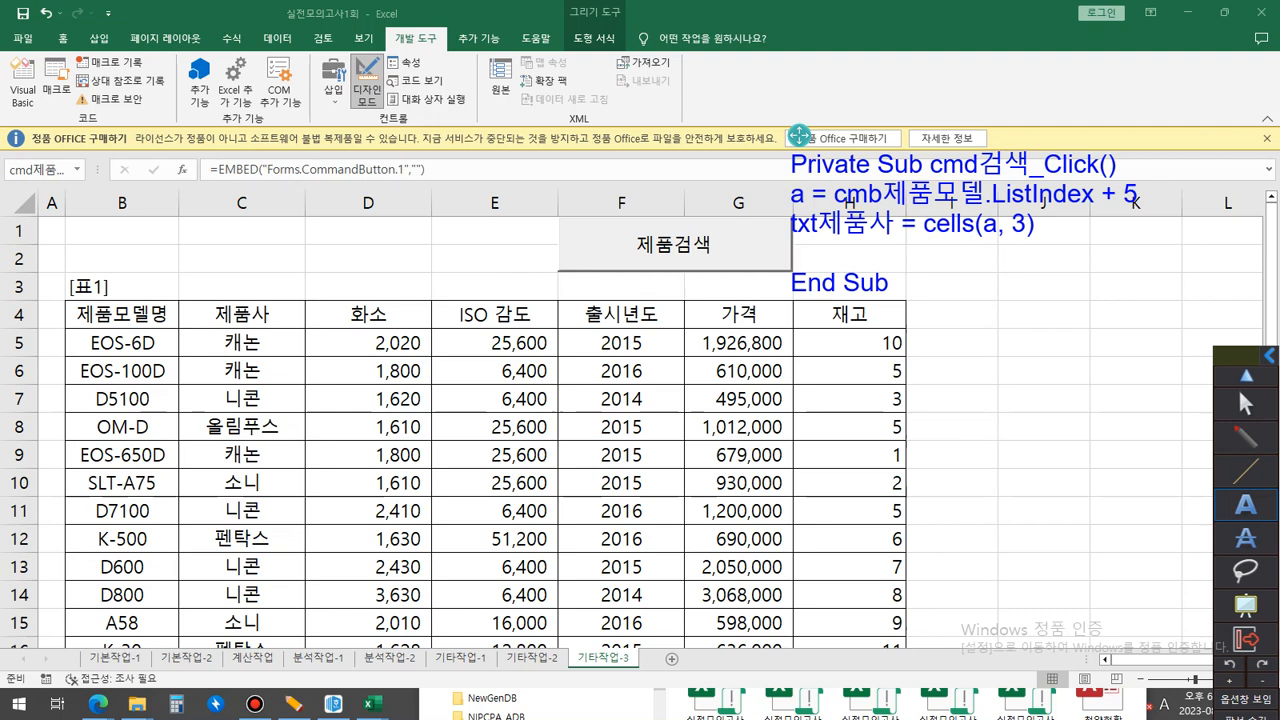
# Add the lines txt화소 = cells(a, 4) and txt감도 = cells(a, 5) to the code note.
pyautogui.write('txt화소 =')
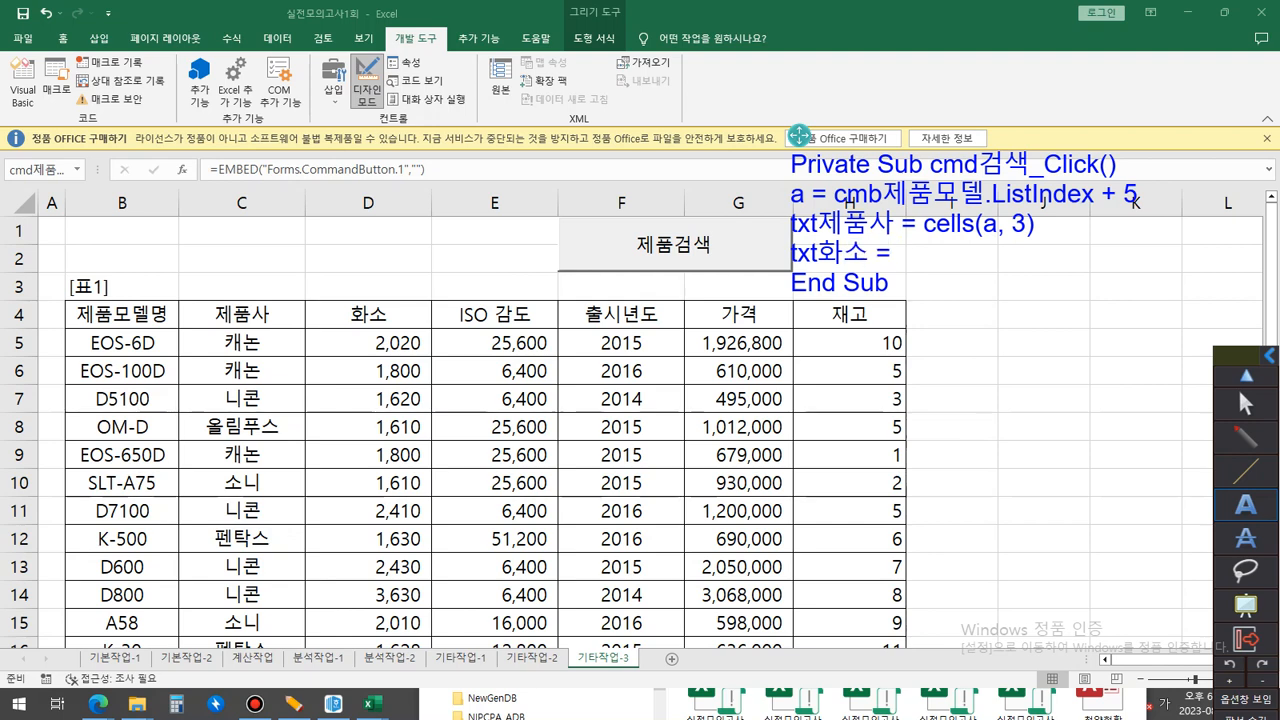
pyautogui.write(' cells(a, ')
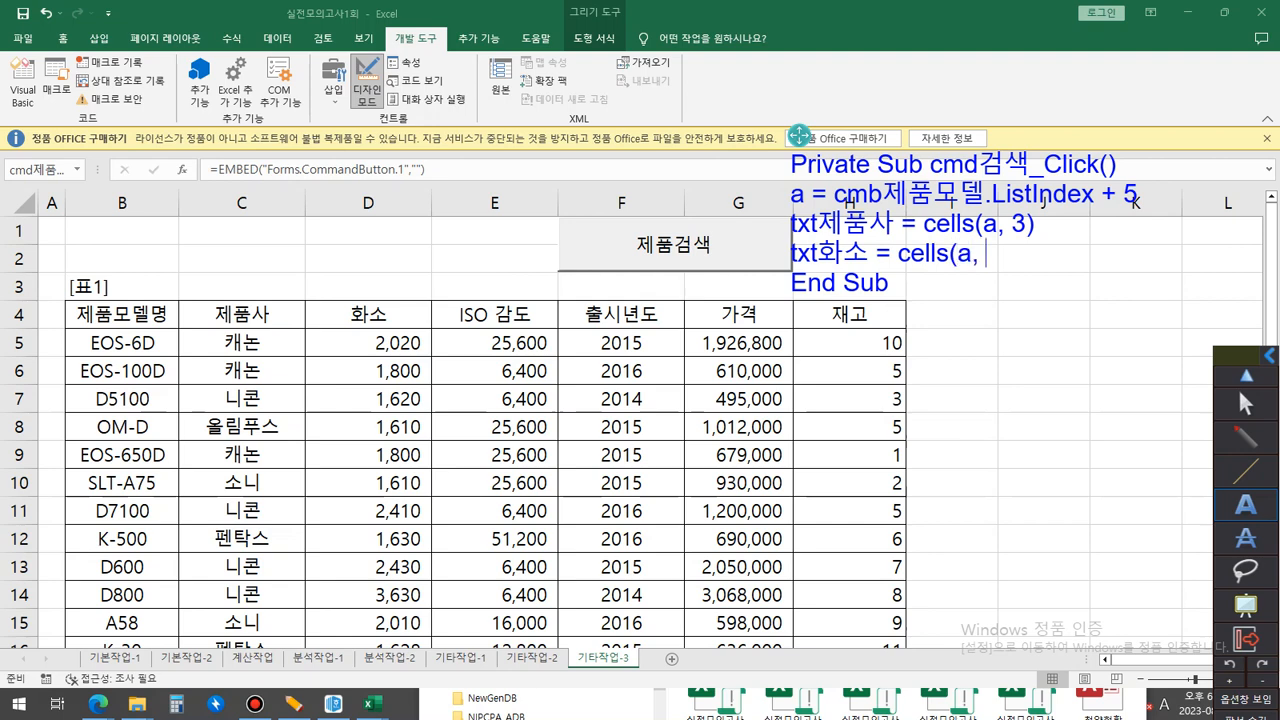
pyautogui.write('4)')
pyautogui.press('Return')
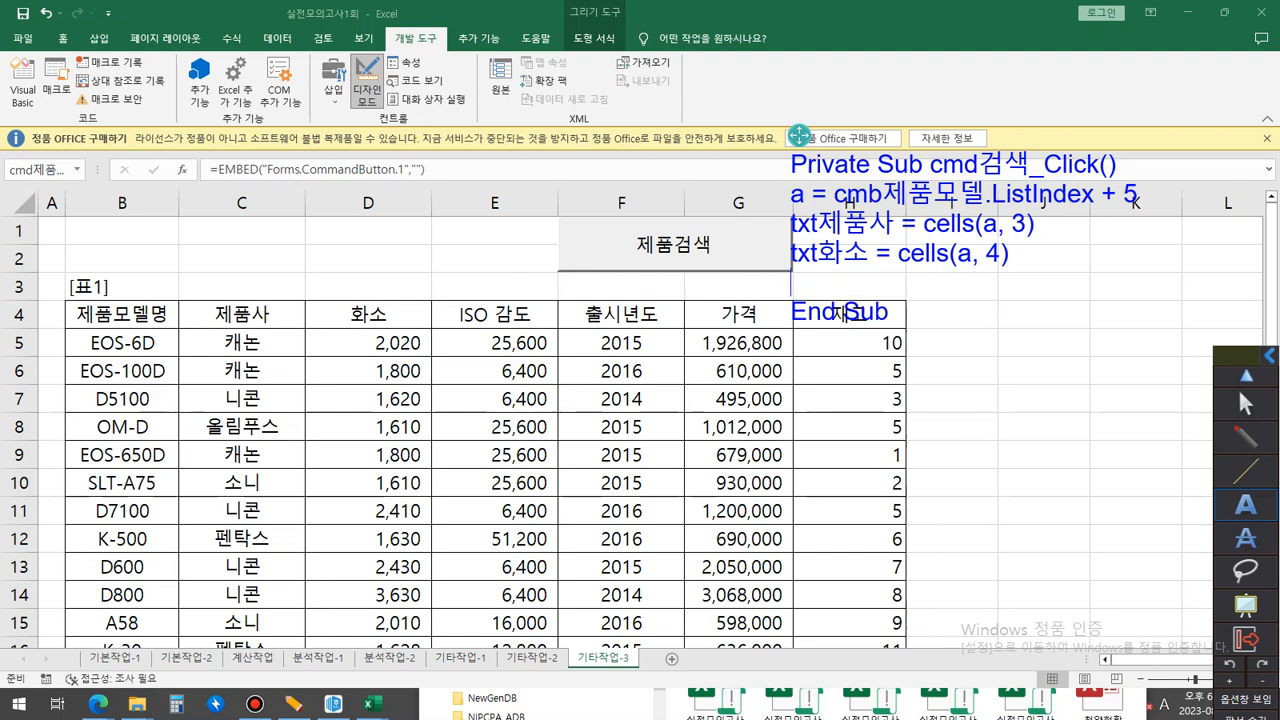
pyautogui.write('txt감도 = ')
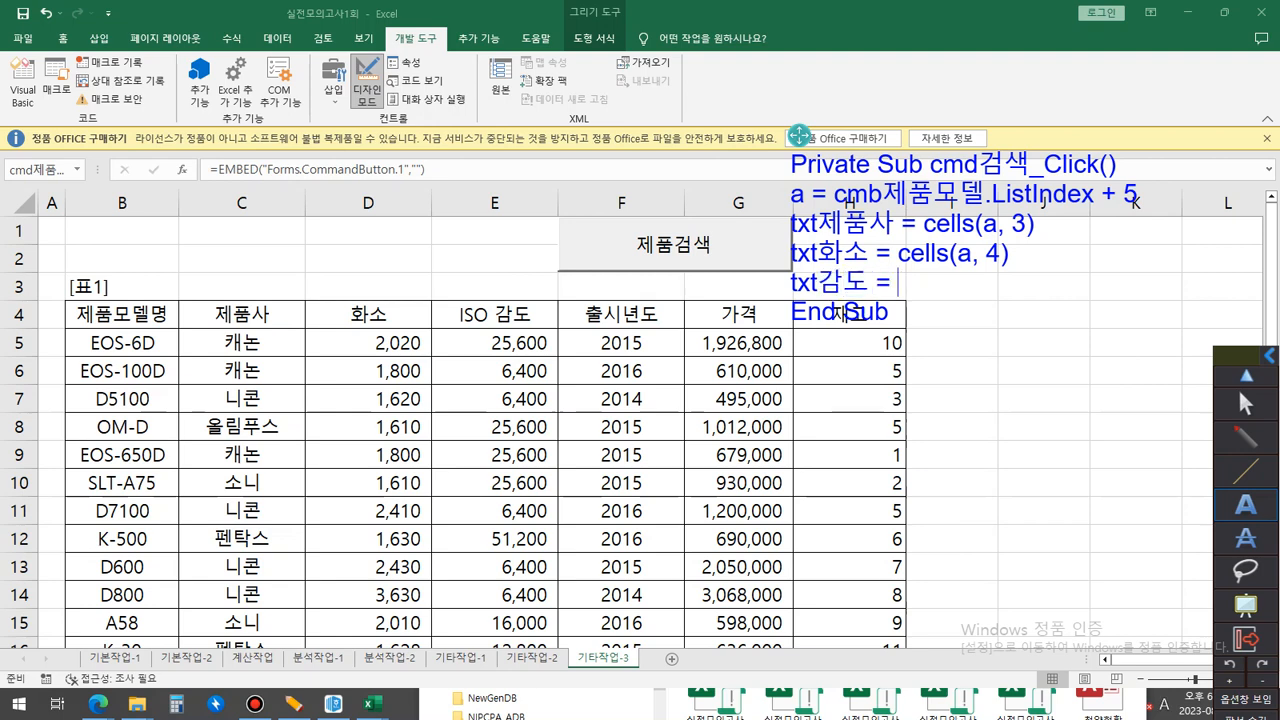
pyautogui.write('cells(a,')
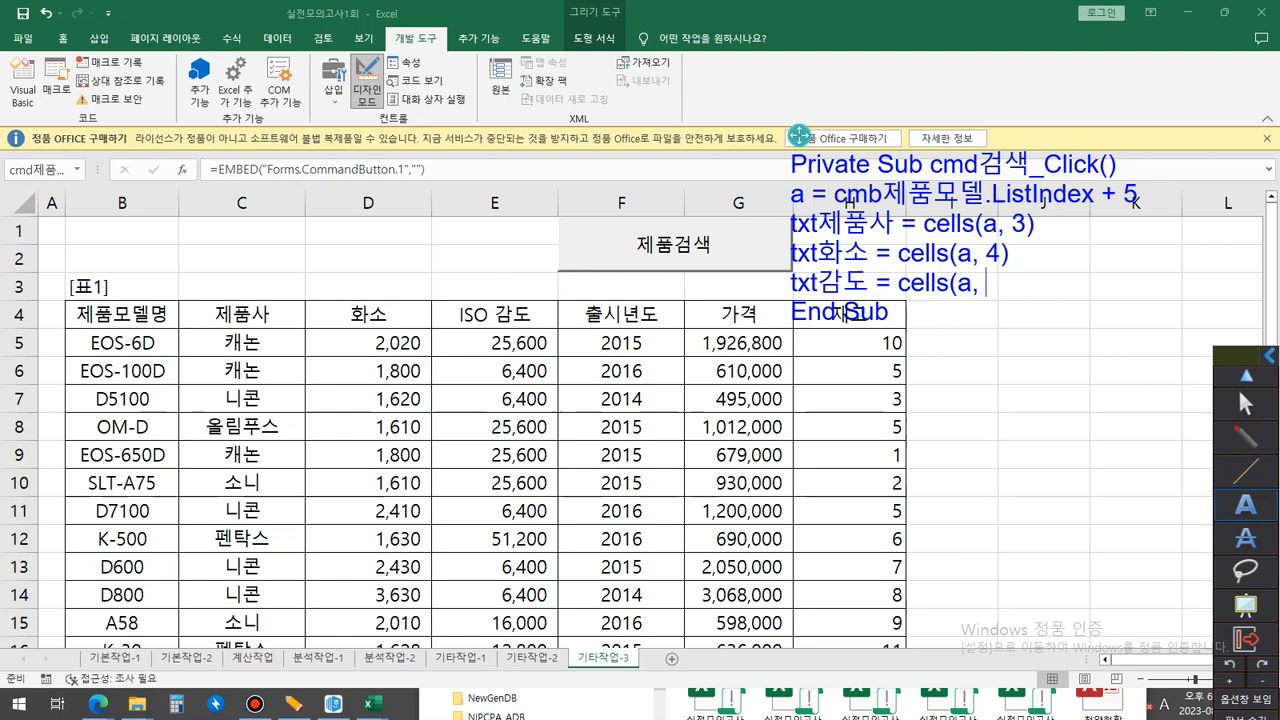
pyautogui.write(' 5)')
pyautogui.press('Return')
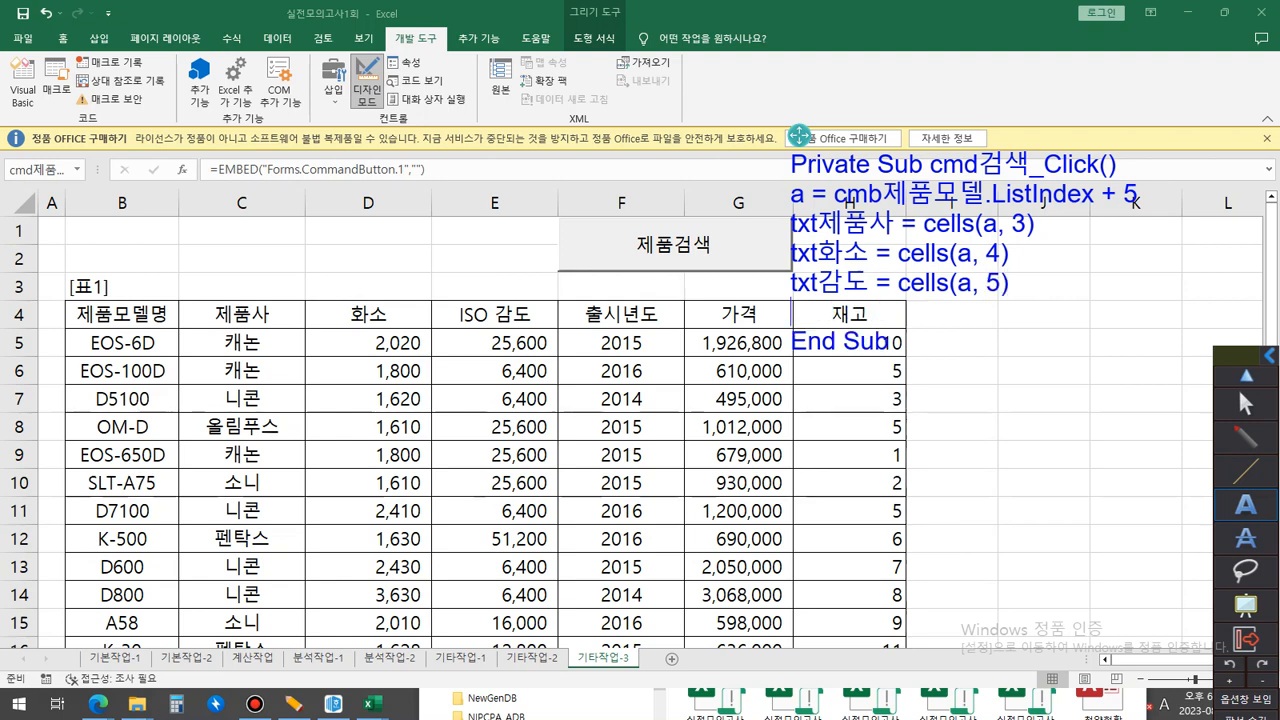
# Add the line txt출시년도 = cells(a, 6) to the code note, moving the note up off the table's 재고 heading.
pyautogui.write('txt')
pyautogui.press('Hangul')
pyautogui.write('추')
pyautogui.write('ㄹ시년도 =')
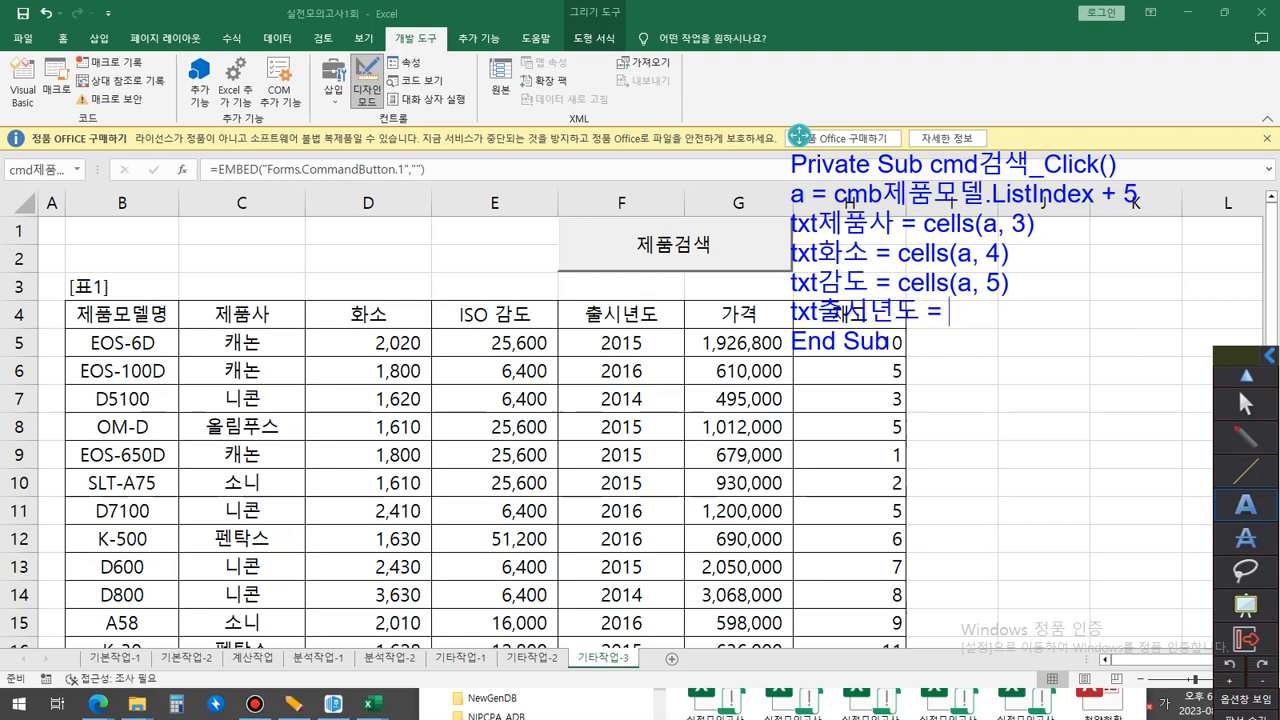
pyautogui.moveTo(799, 135); pyautogui.dragTo(816, 66)
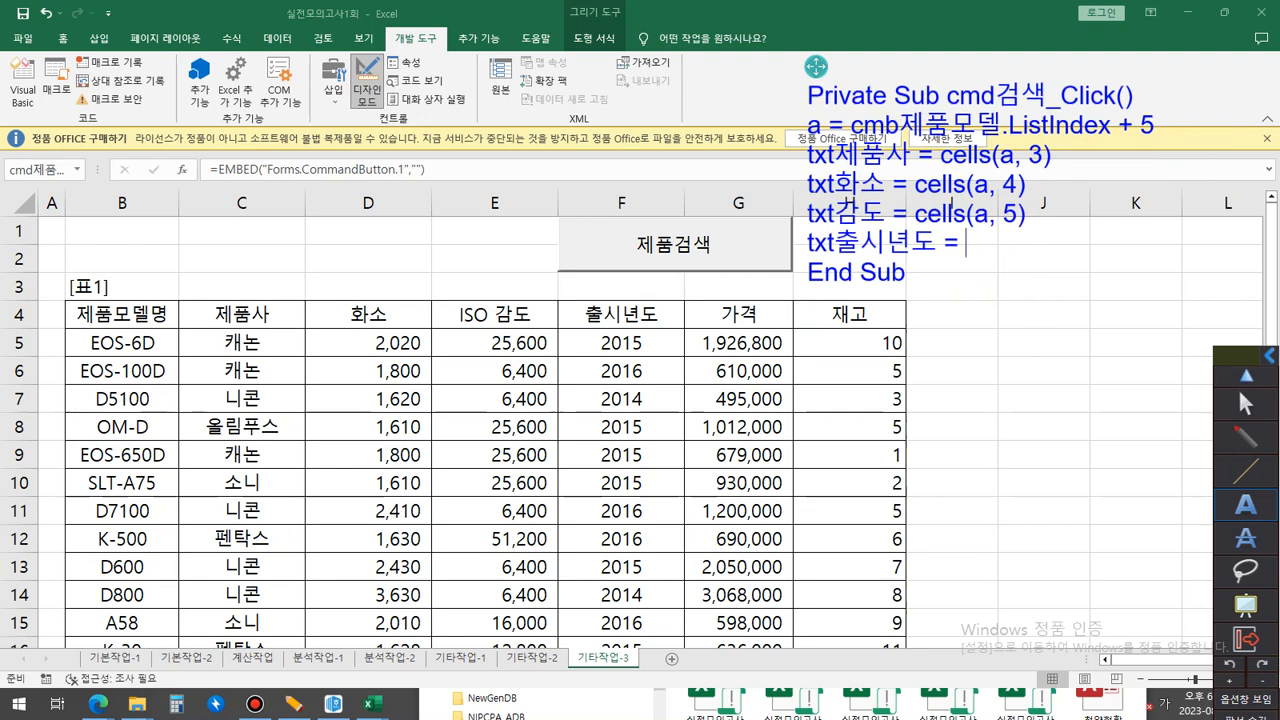
pyautogui.write('cells(')
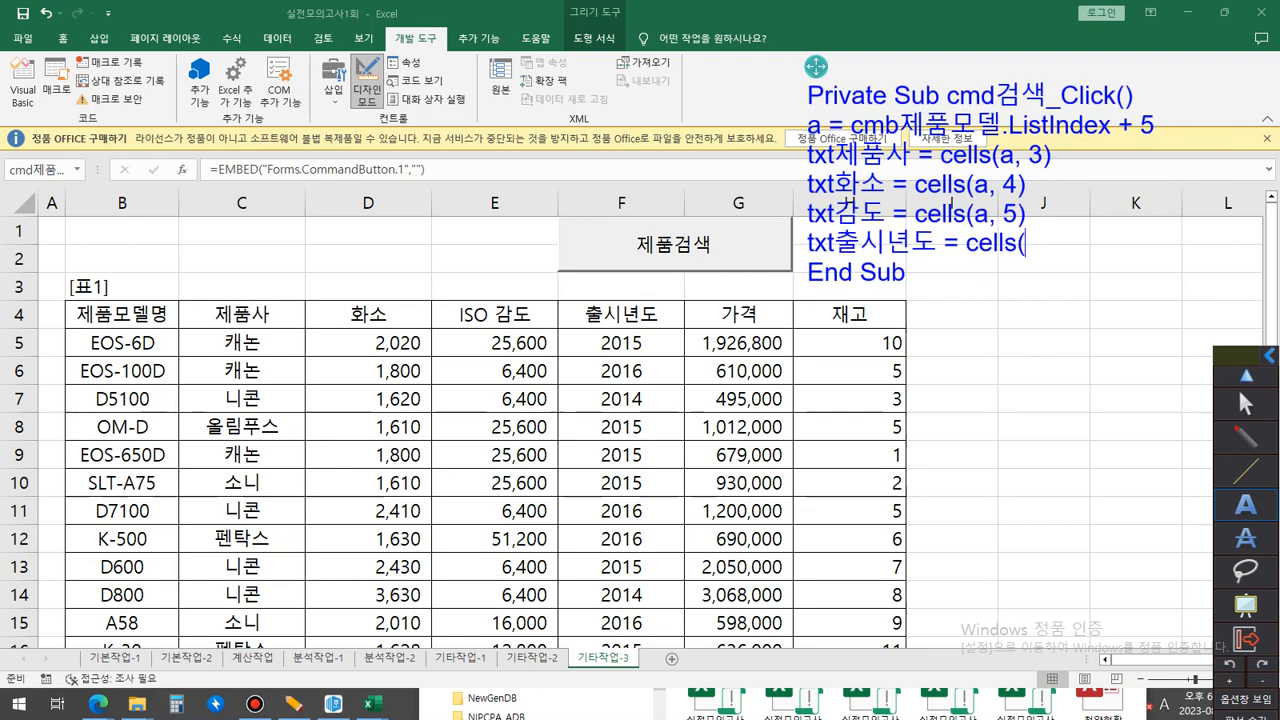
pyautogui.write('a, 6)')
pyautogui.press('Return')
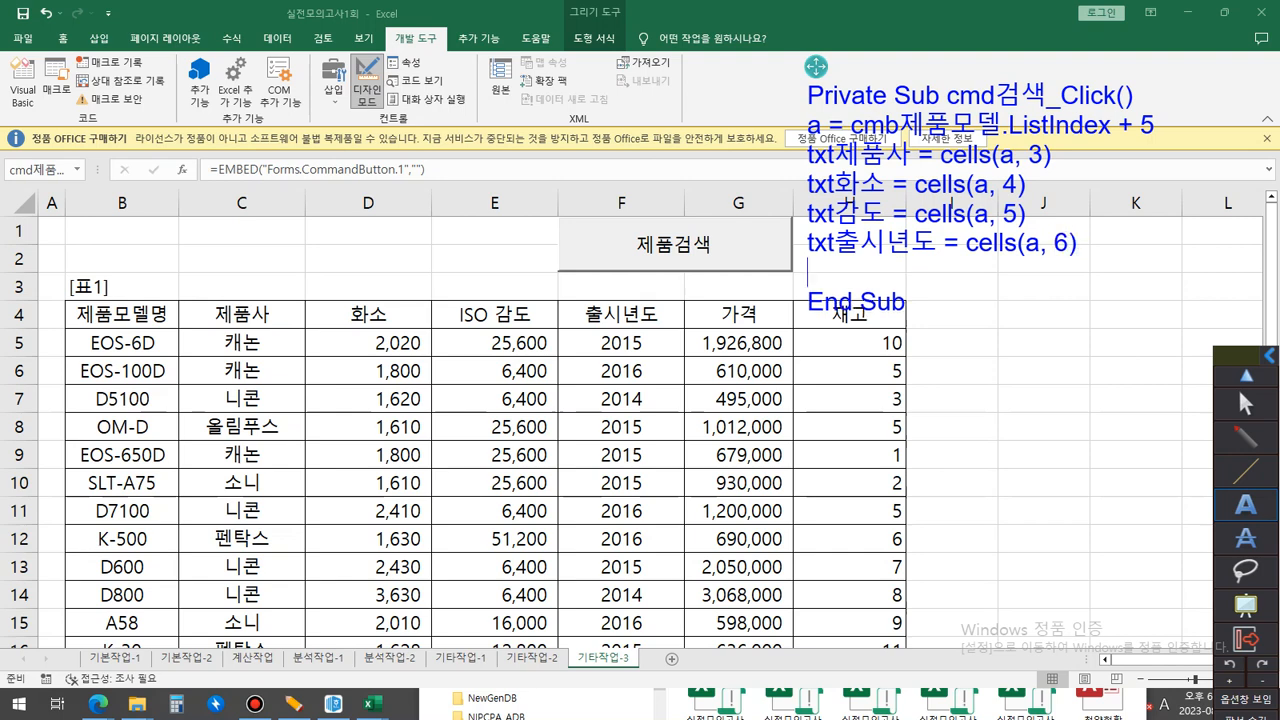
# Add the lines txt가격 = cells(a, 7) and txt재고 = cells(a, 8), and shift the code note slightly further up.
pyautogui.write('txt가격 =')
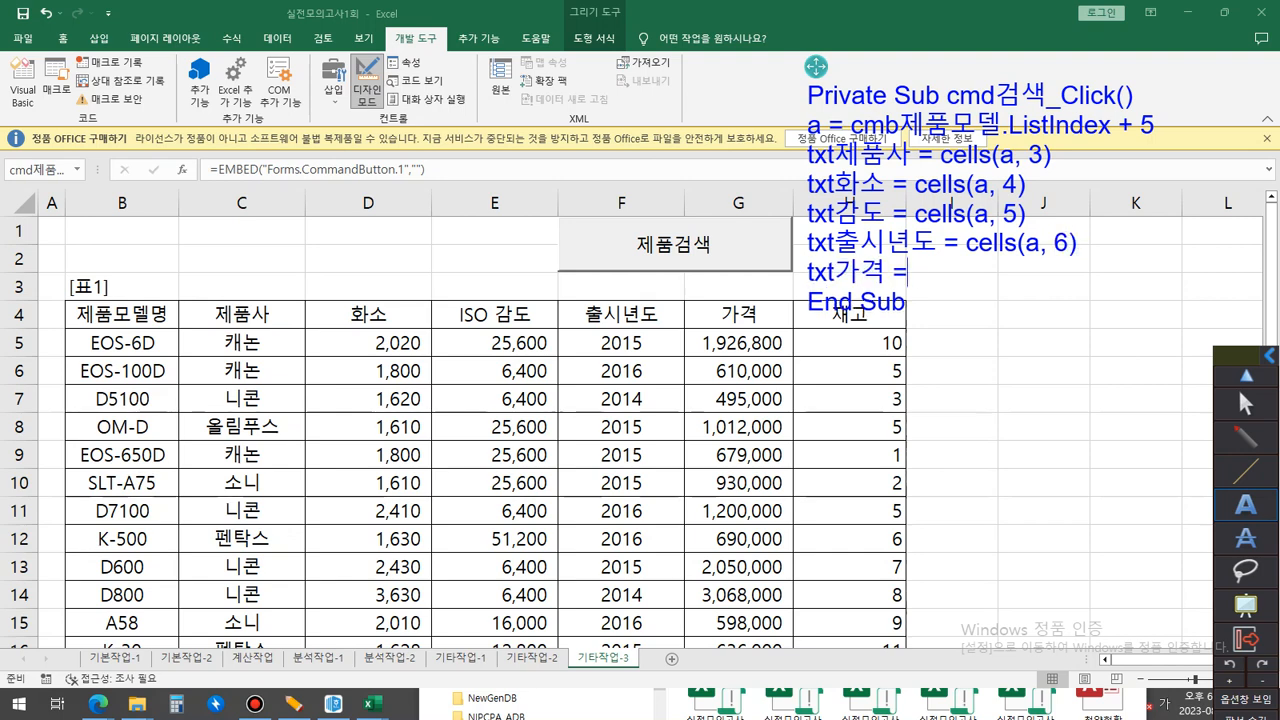
pyautogui.write(' cells(a, 7)')
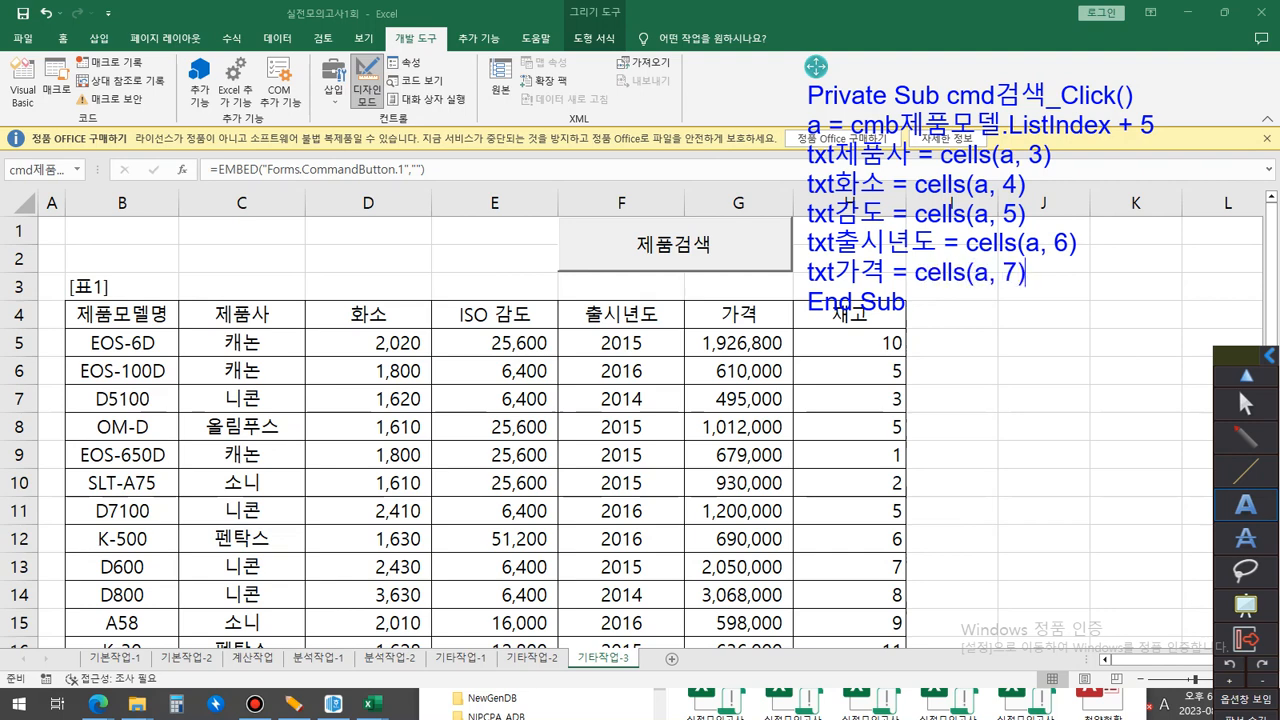
pyautogui.press('Return')
pyautogui.write('txt재고')
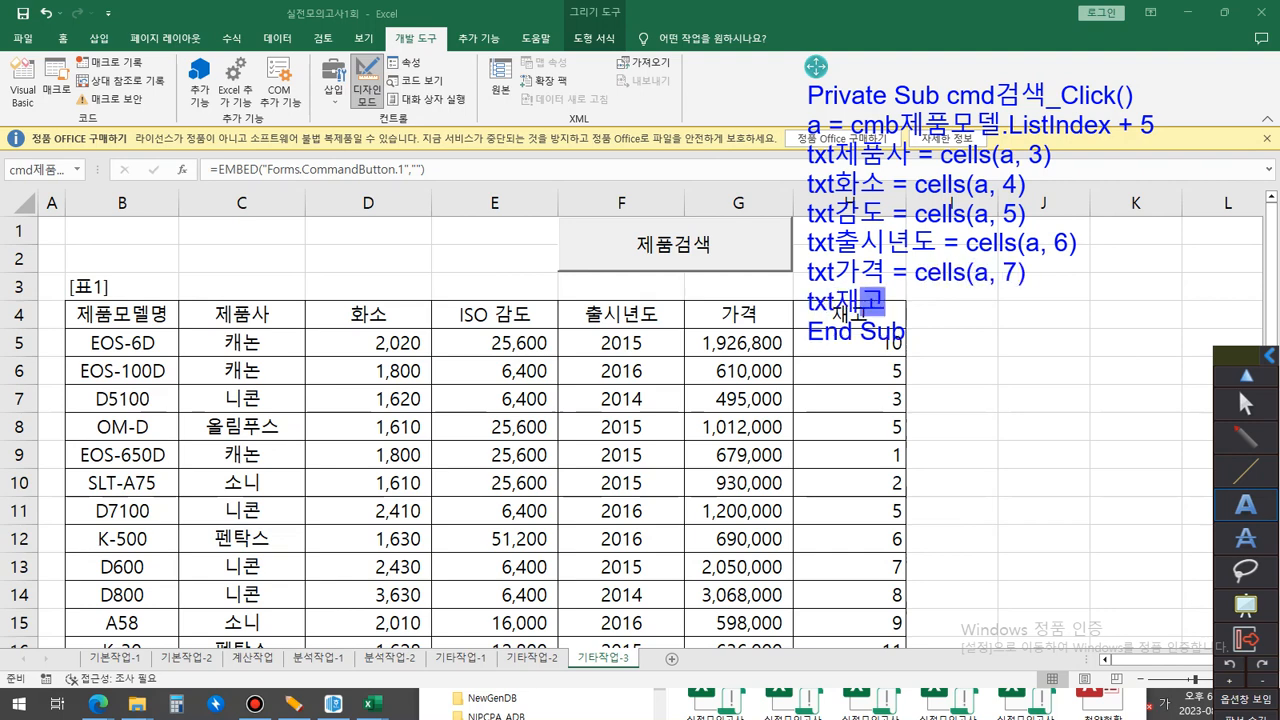
pyautogui.write(' = cells(a, ')
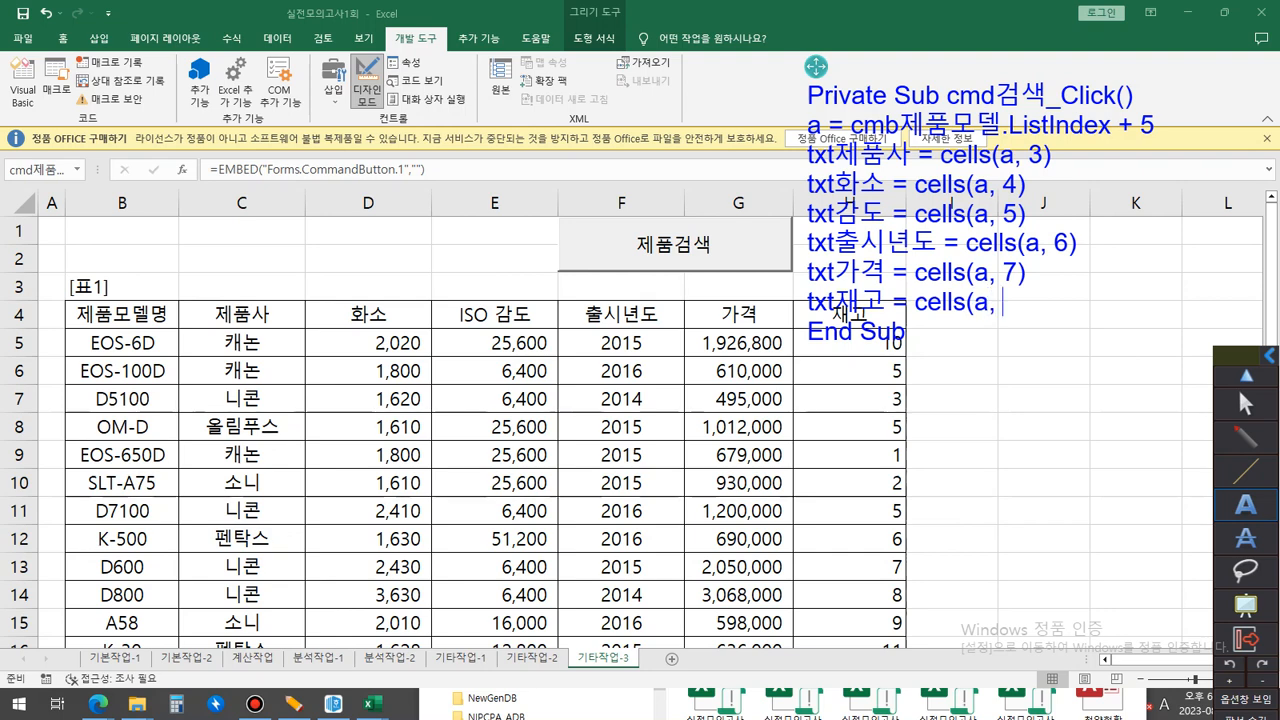
pyautogui.write('8)')
pyautogui.moveTo(816, 67); pyautogui.dragTo(836, 43)
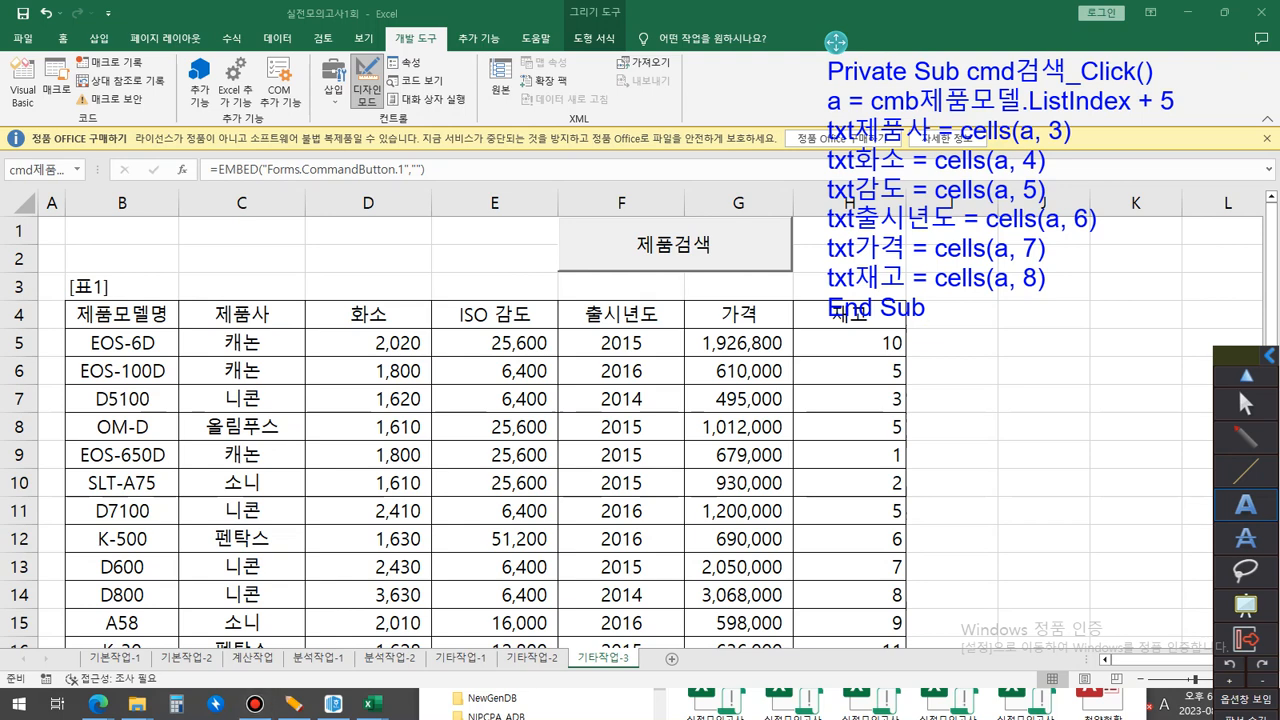
# Copy the whole code note and paste it over the cmd검색_Click procedure in the 제품검색폼 code.
pyautogui.hotkey('ctrl', 'a')
pyautogui.hotkey('ctrl', 'x')
pyautogui.hotkey('ctrl', 'v')
pyautogui.click(1245, 403)
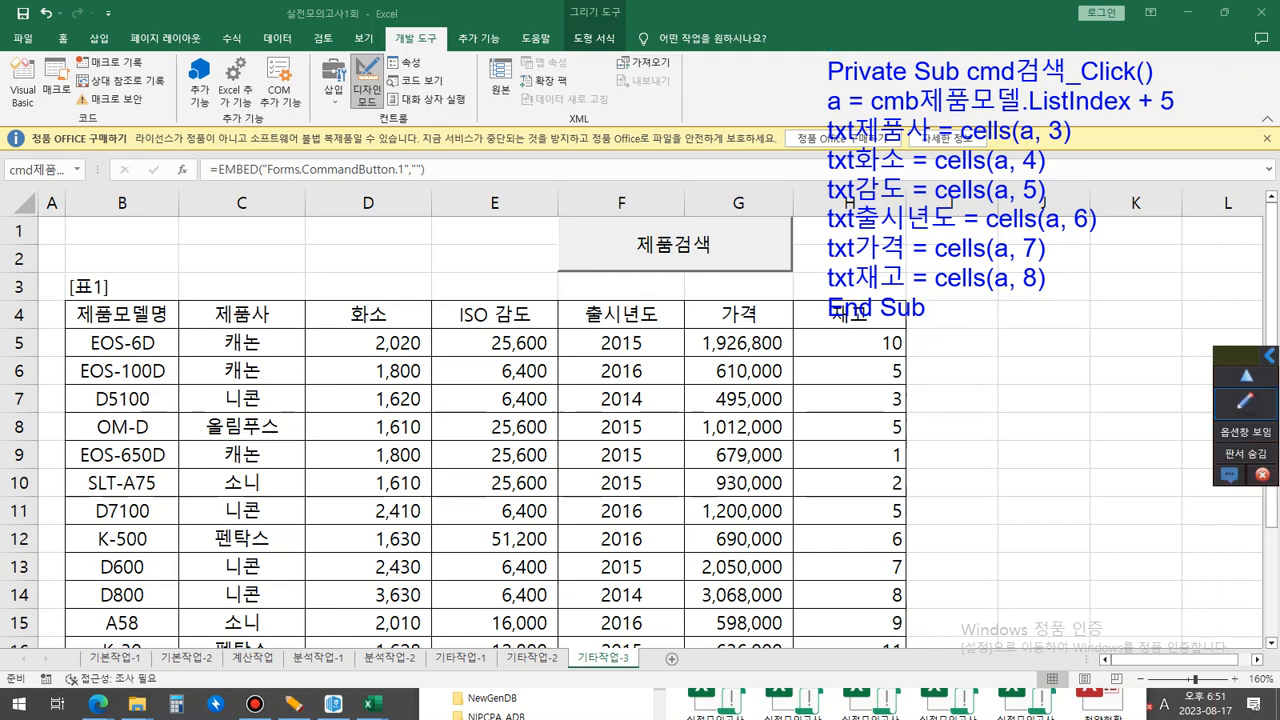
pyautogui.doubleClick(673, 244)
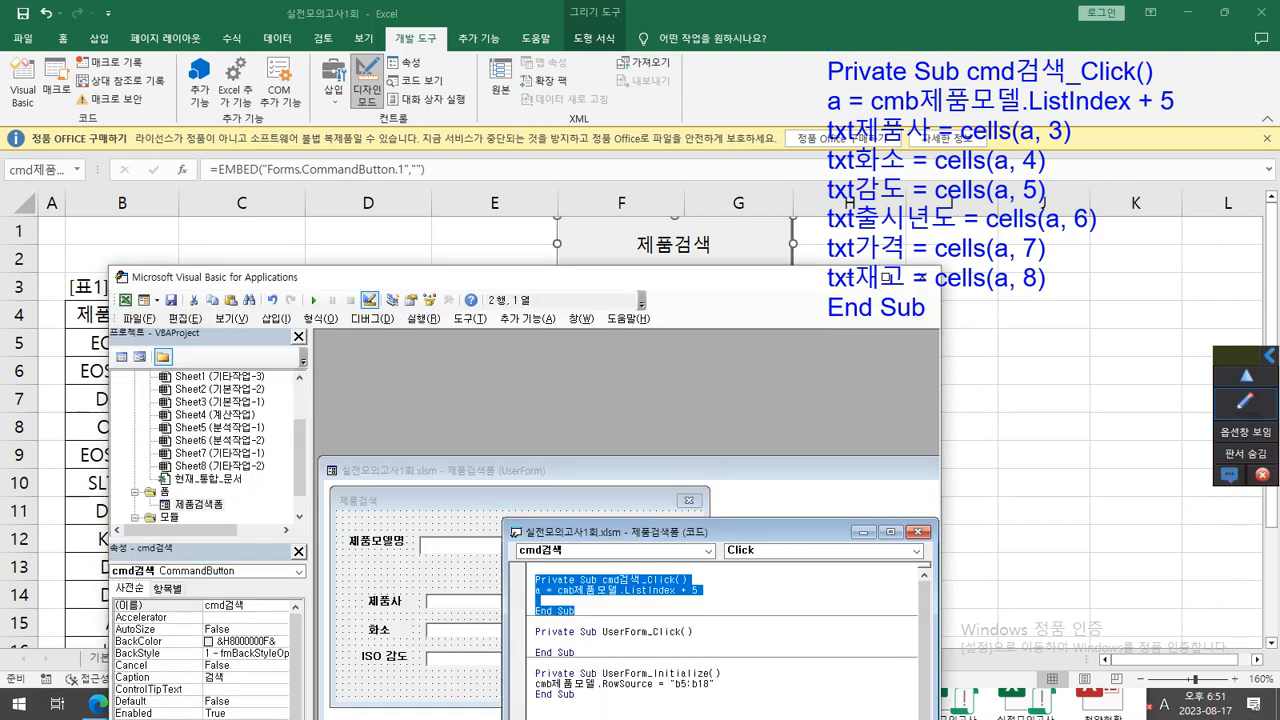
pyautogui.click(580, 601)
pyautogui.moveTo(540, 601); pyautogui.dragTo(576, 611)
pyautogui.click(563, 580)
pyautogui.hotkey('ctrl', 'v')
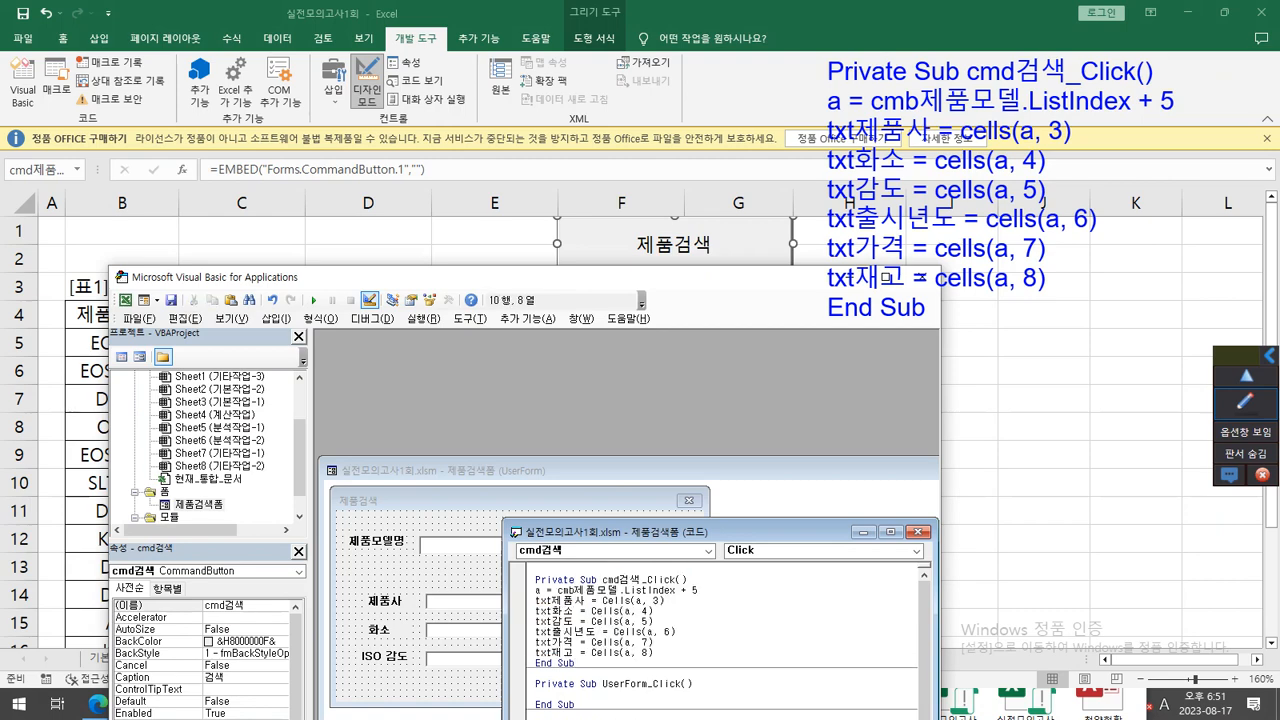
pyautogui.moveTo(735, 279); pyautogui.dragTo(583, 326)
# Return to the worksheet, turn off design mode and open the 제품검색 form from its button, placing it beside the code note.
pyautogui.click(1043, 427)
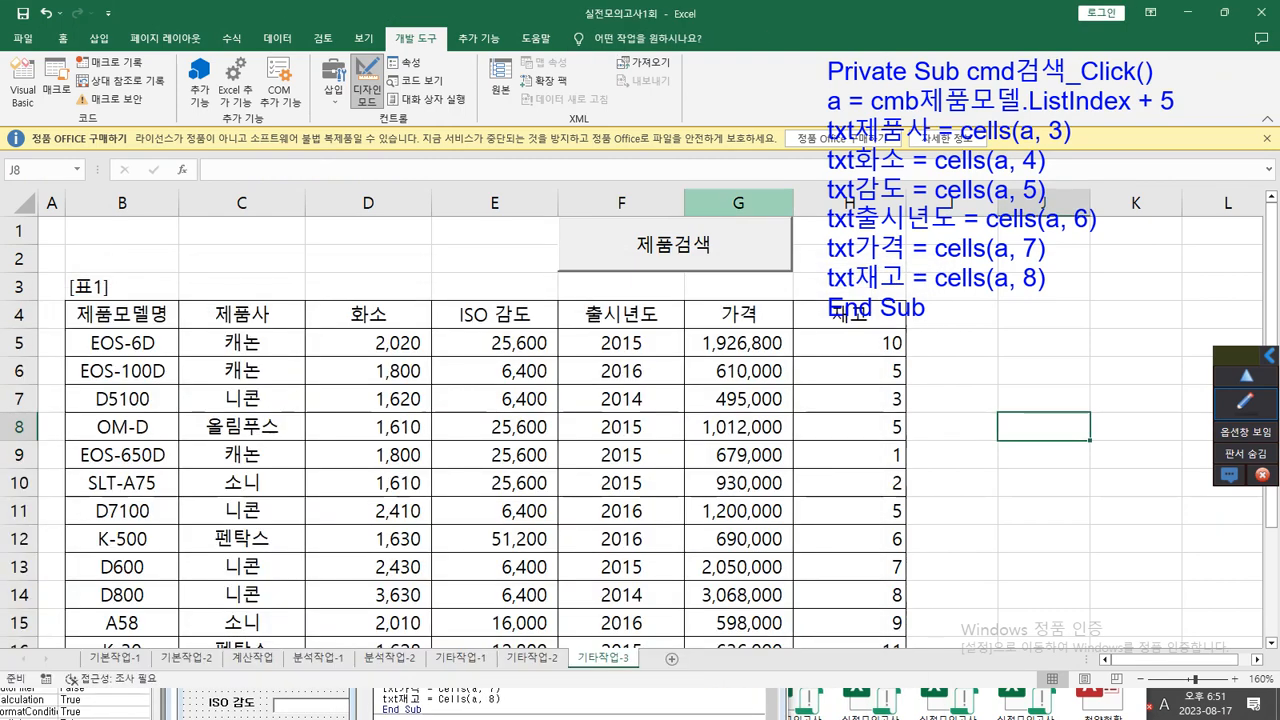
pyautogui.click(367, 80)
pyautogui.click(673, 244)
pyautogui.moveTo(673, 244); pyautogui.dragTo(504, 244)
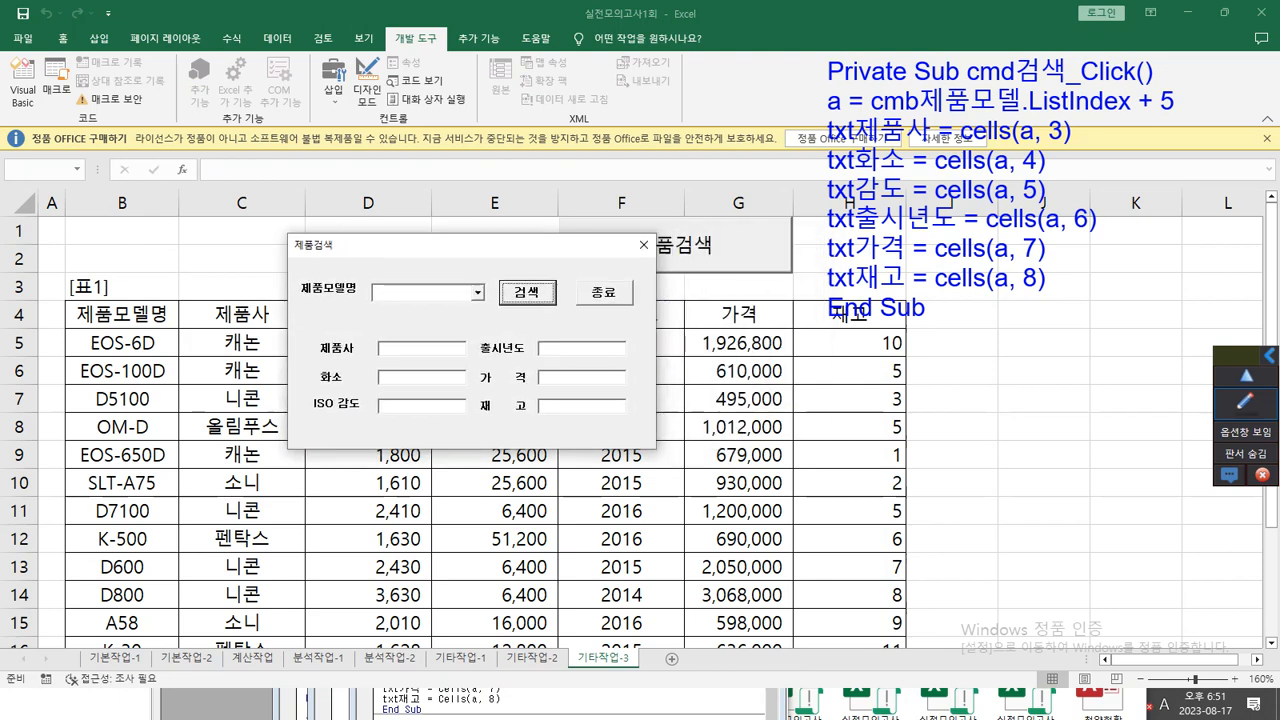
# Test the form by searching for product model EOS-100D and examine how the 가격 value is formatted.
pyautogui.click(477, 292)
pyautogui.click(405, 317)
pyautogui.click(527, 292)
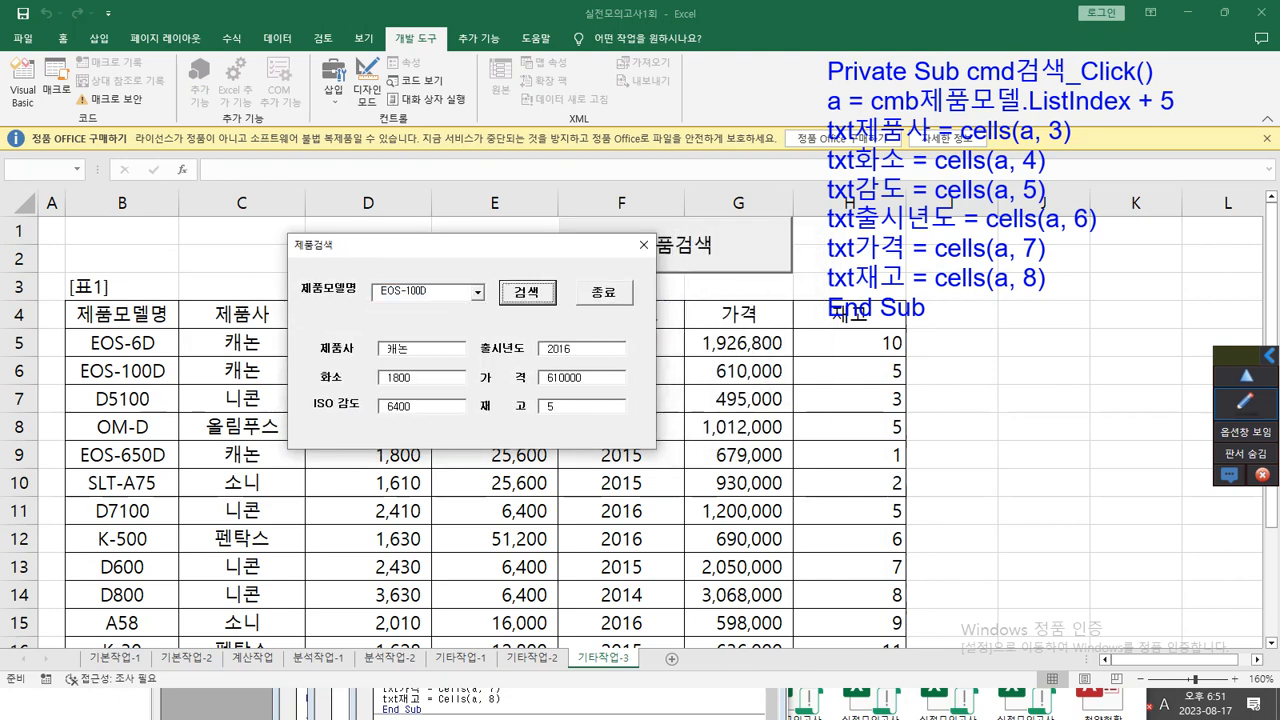
pyautogui.moveTo(470, 390)
pyautogui.mouseDown()
pyautogui.moveTo(526, 400)
pyautogui.moveTo(624, 384)
pyautogui.moveTo(625, 364)
pyautogui.moveTo(490, 358)
pyautogui.moveTo(470, 398)
pyautogui.mouseUp()
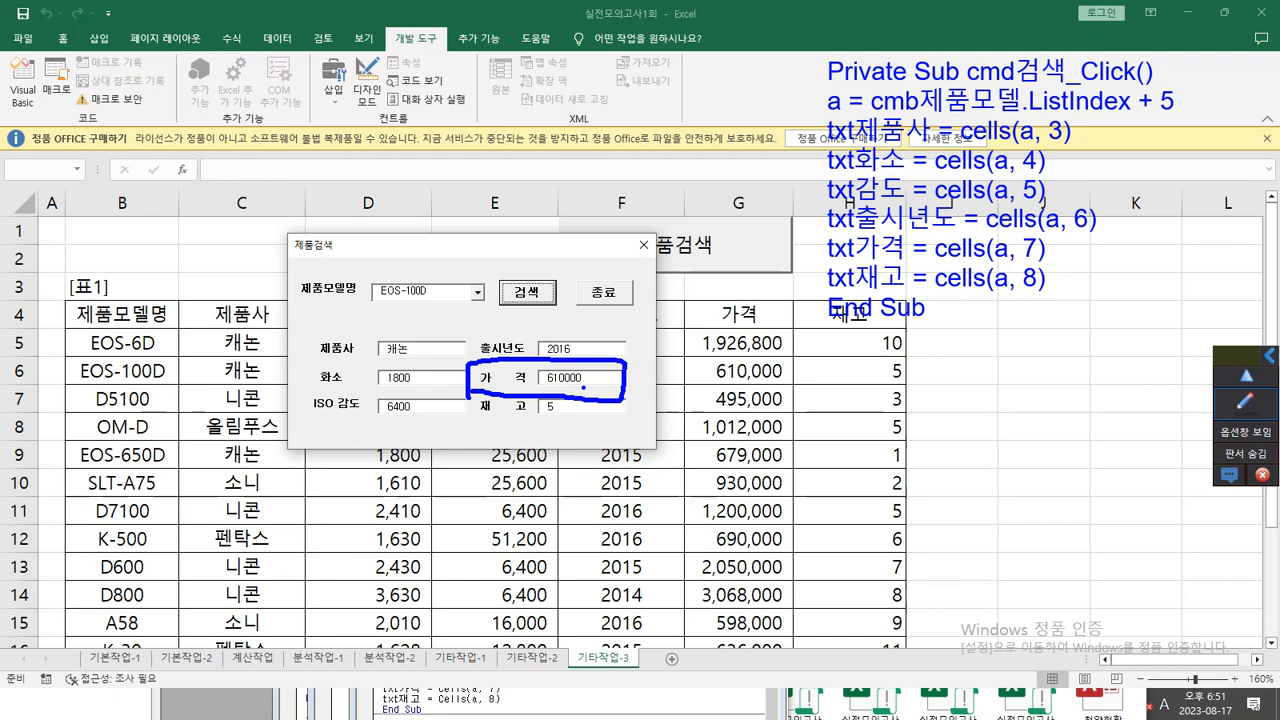
pyautogui.press('Escape')
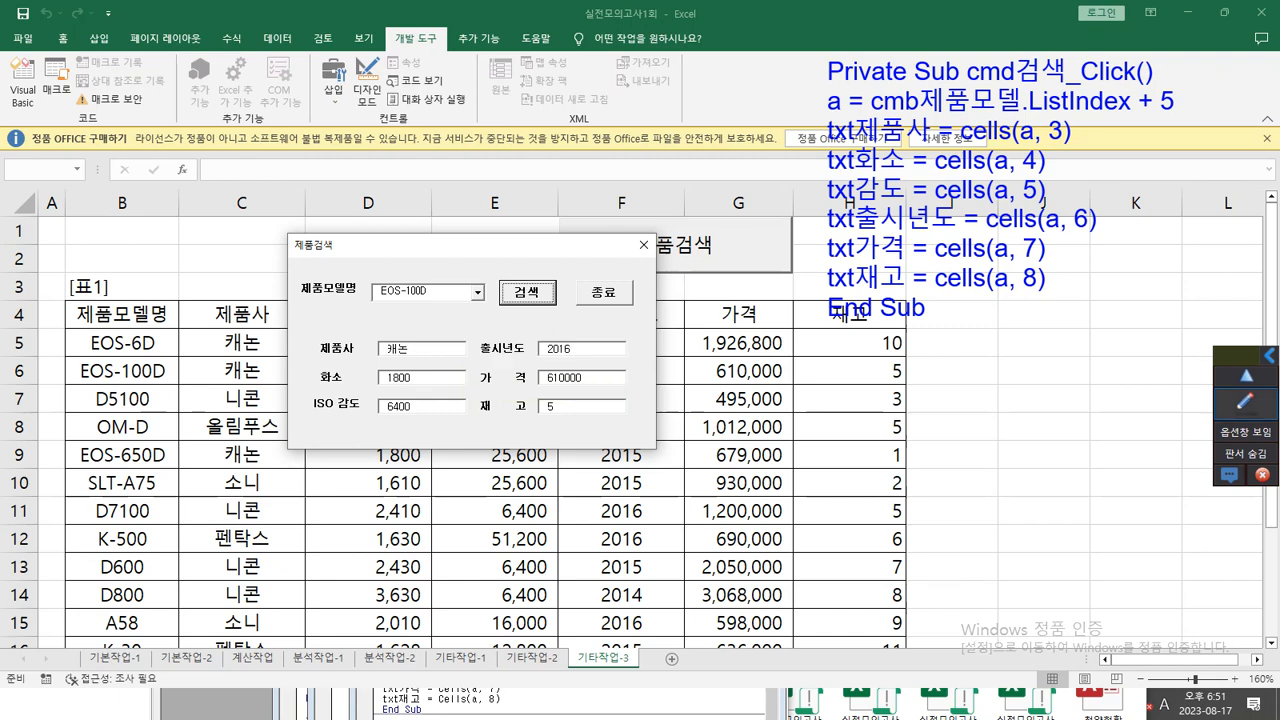
# In the code note, change the price line to txt가격 = format(cells(a, 7), "#,##0원").
pyautogui.click(1245, 401)
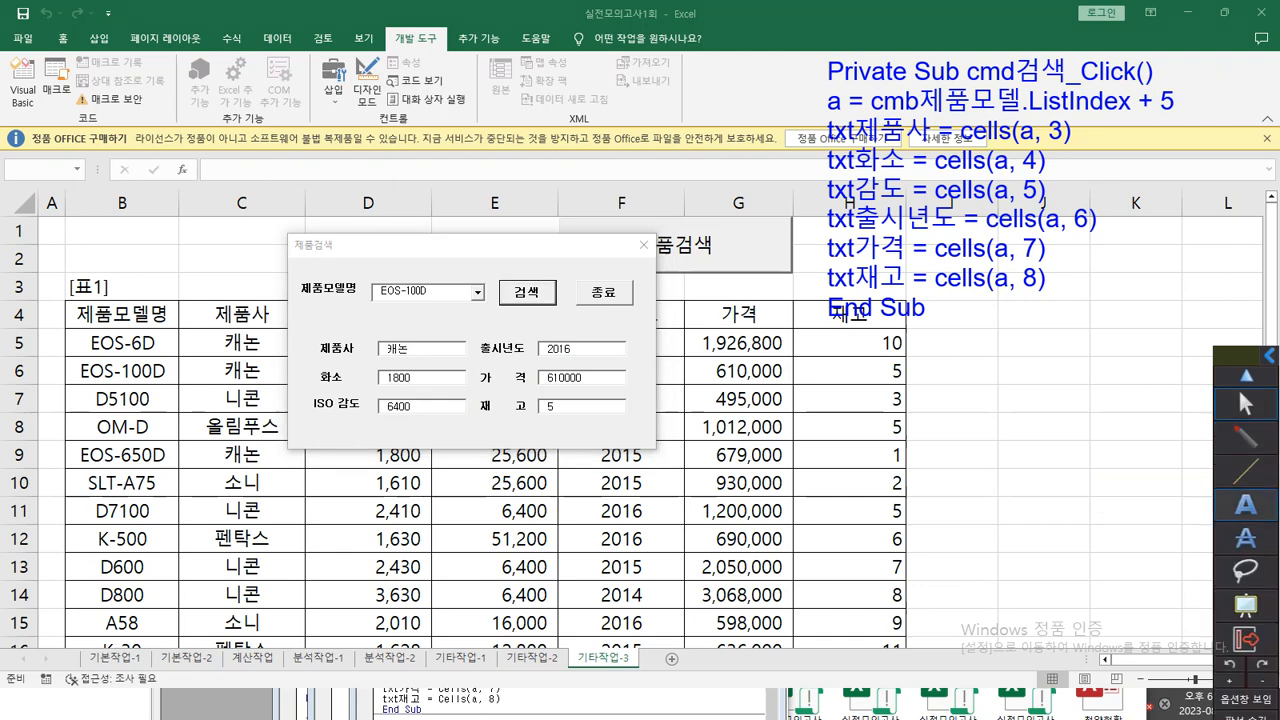
pyautogui.click(935, 248)
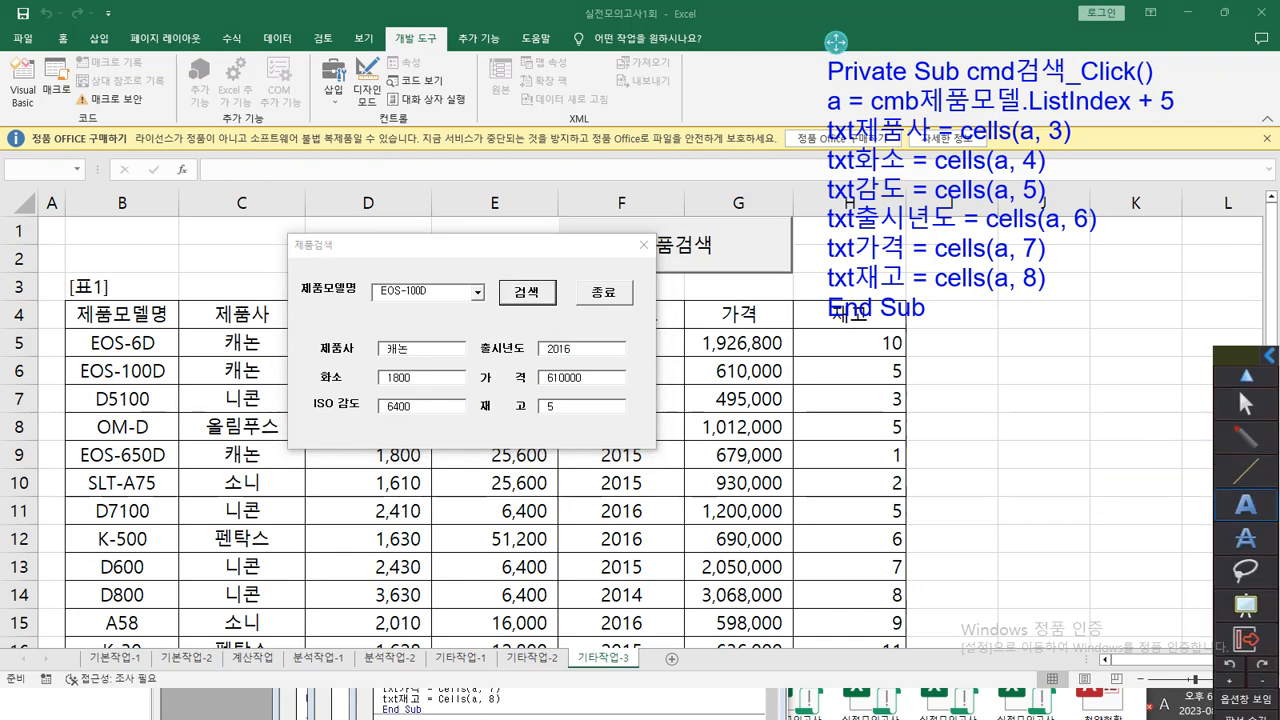
pyautogui.write('format(')
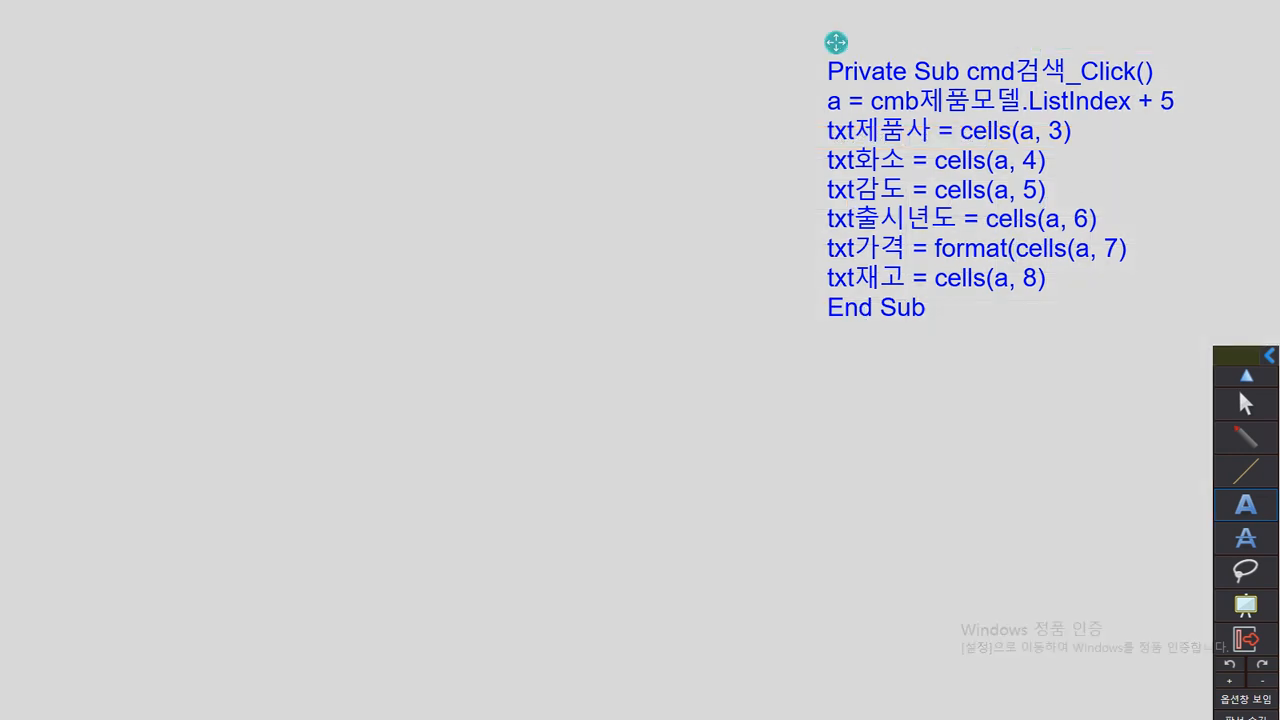
pyautogui.moveTo(834, 43); pyautogui.dragTo(348, 61)
pyautogui.write(',')
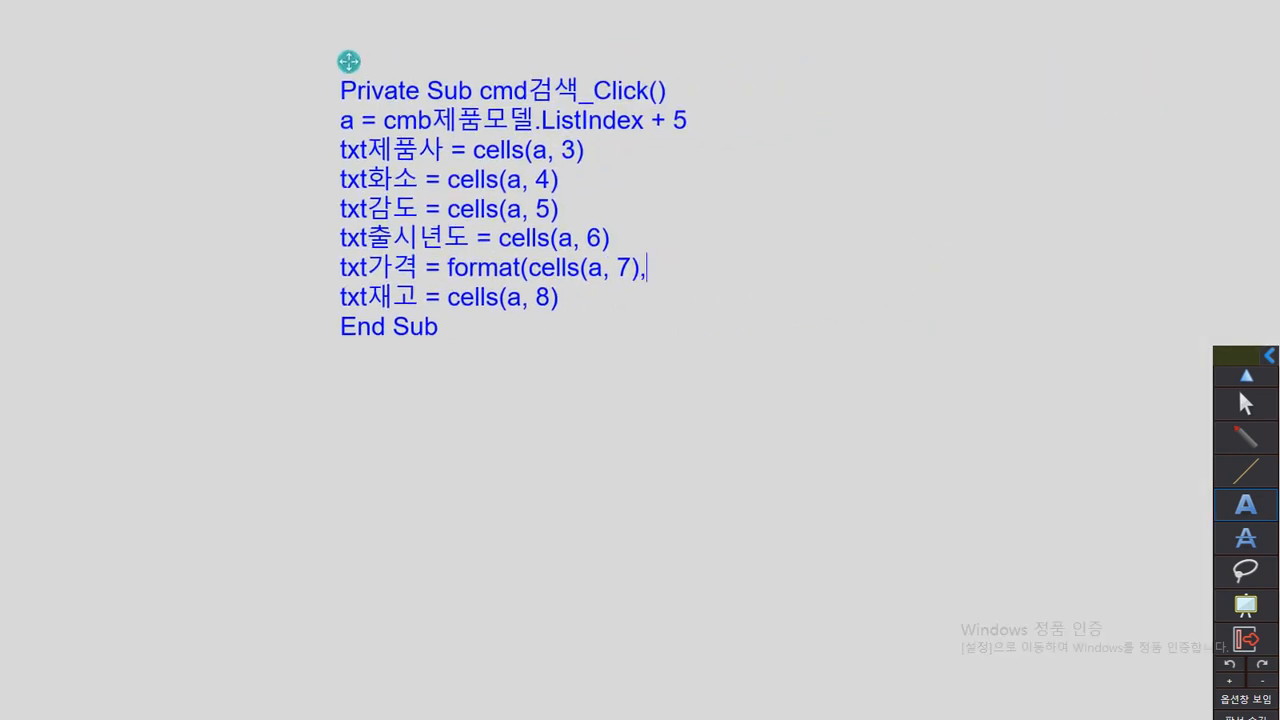
pyautogui.write(' "#,##0원")')
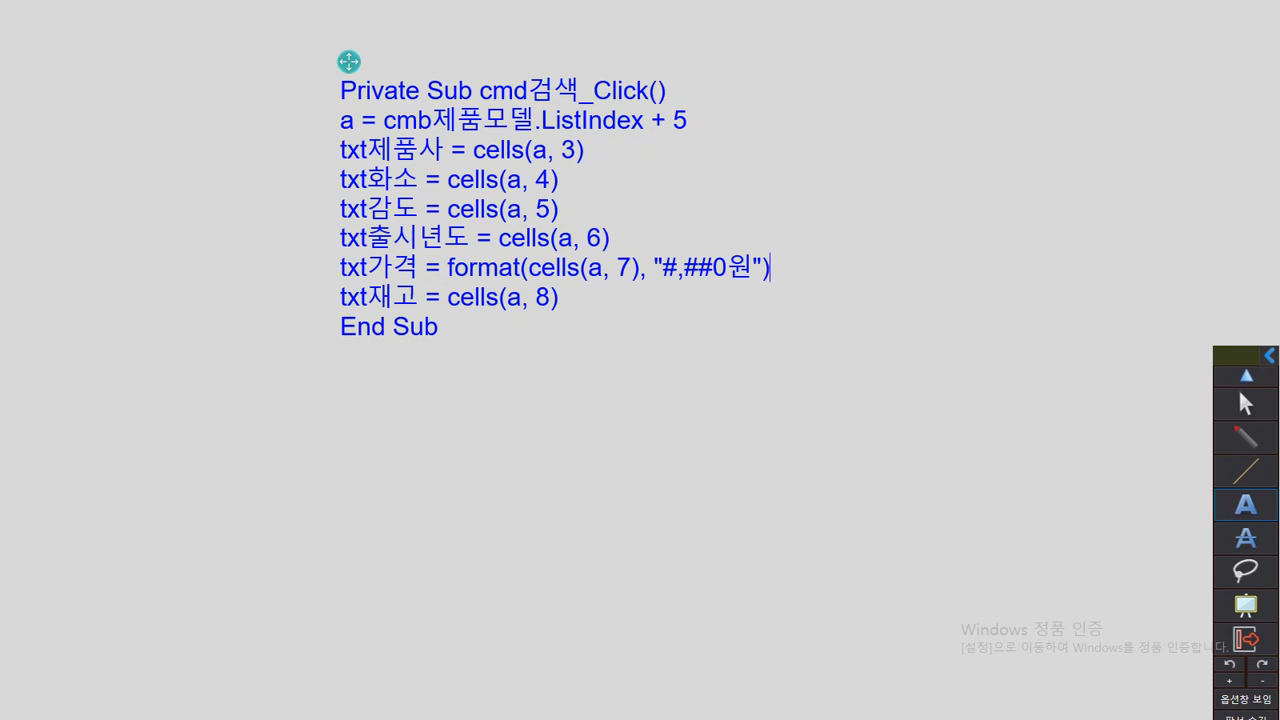
# Close the running form and replace the cmd검색_Click code with the note's version that formats txt가격 as "#,##0원".
pyautogui.click(438, 327)
pyautogui.click(1246, 437)
pyautogui.click(1246, 404)
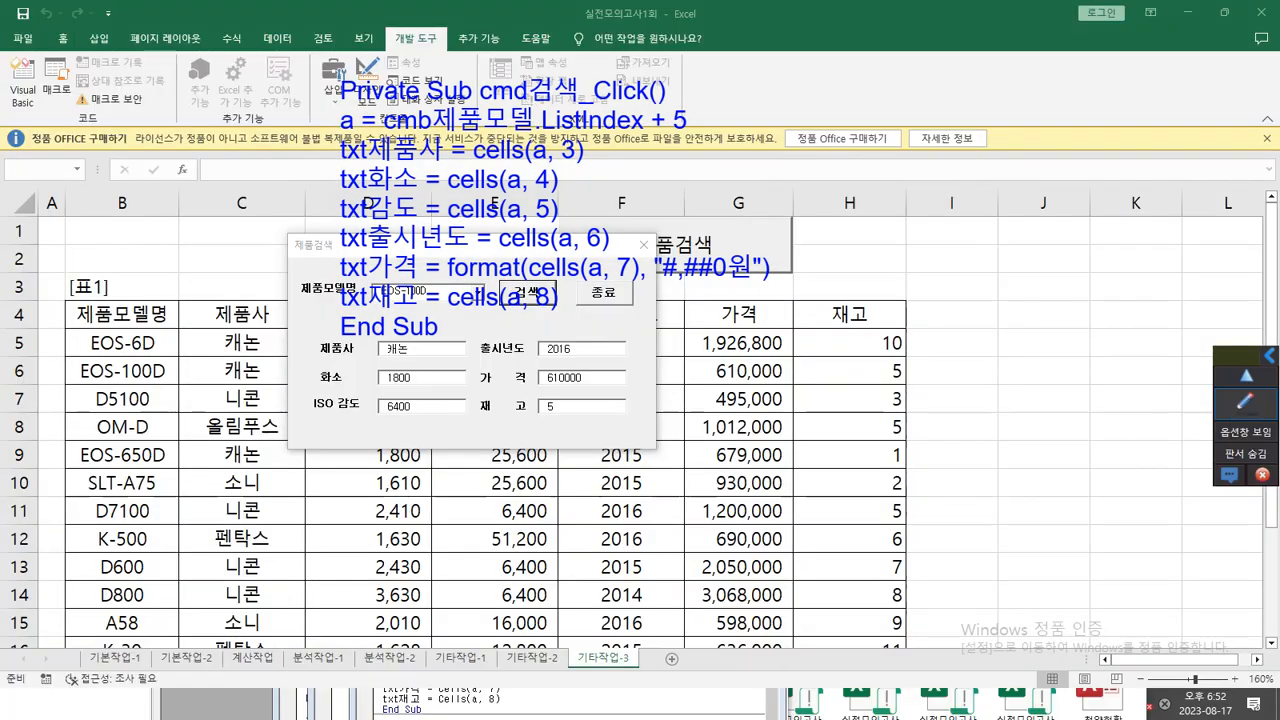
pyautogui.click(643, 244)
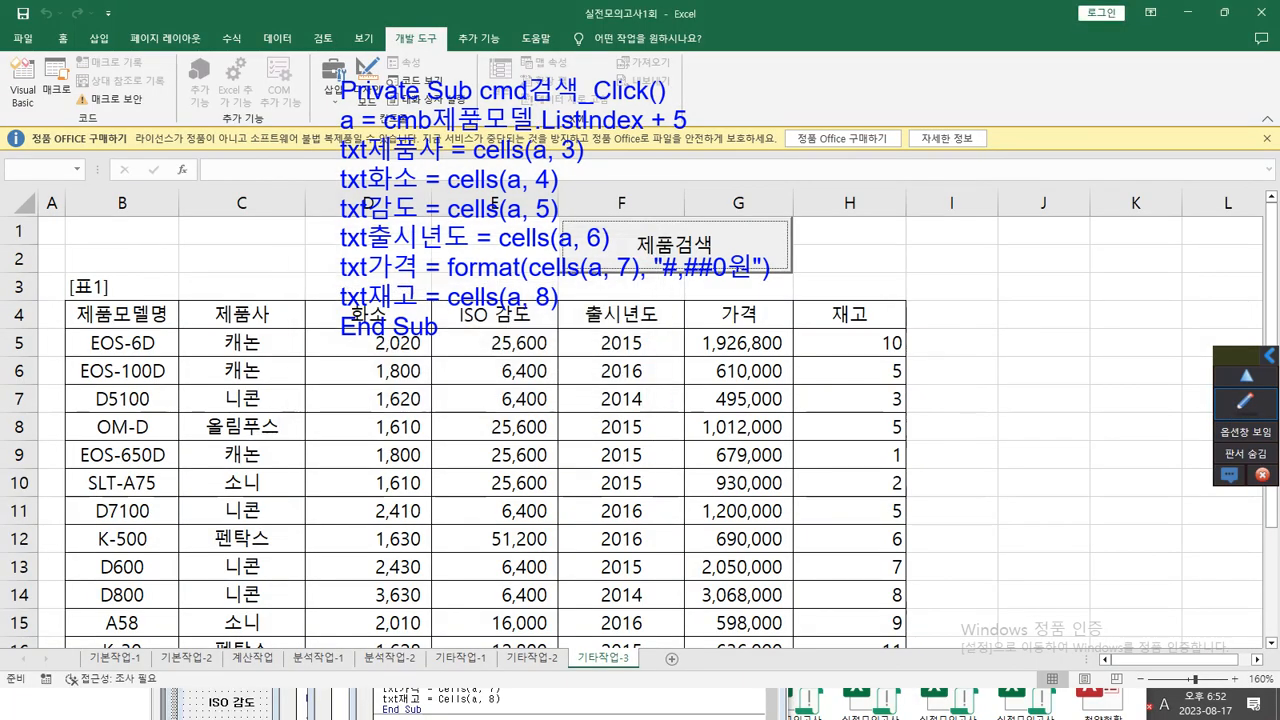
pyautogui.hotkey('shift', 'Up')
pyautogui.hotkey('shift', 'Up')
pyautogui.hotkey('shift', 'Up')
pyautogui.hotkey('shift', 'Up')
pyautogui.hotkey('shift', 'Up')
pyautogui.hotkey('shift', 'Up')
pyautogui.hotkey('shift', 'Up')
pyautogui.hotkey('shift', 'Up')
pyautogui.hotkey('shift', 'Up')
pyautogui.hotkey('ctrl', 'v')
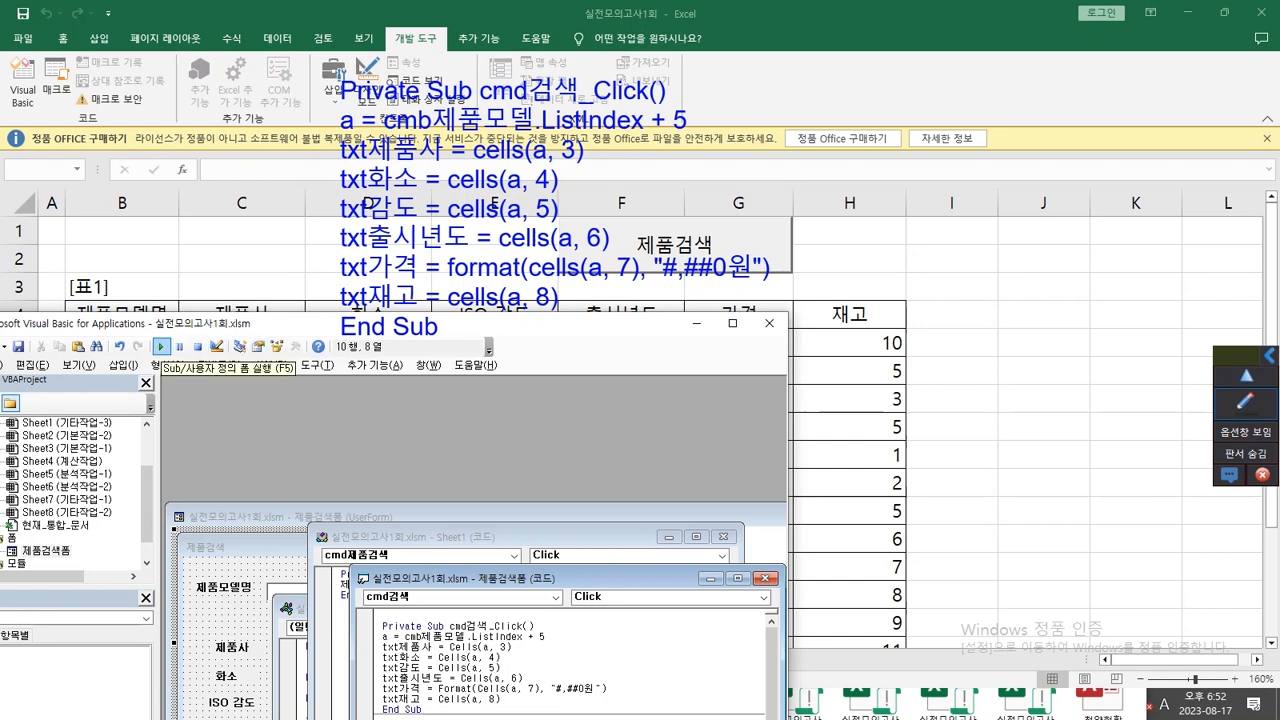
# Run the 제품검색 form, move it clear of the code note, and search for EOS-100D to check the 가격 format.
pyautogui.click(161, 346)
pyautogui.moveTo(620, 245); pyautogui.dragTo(970, 299)
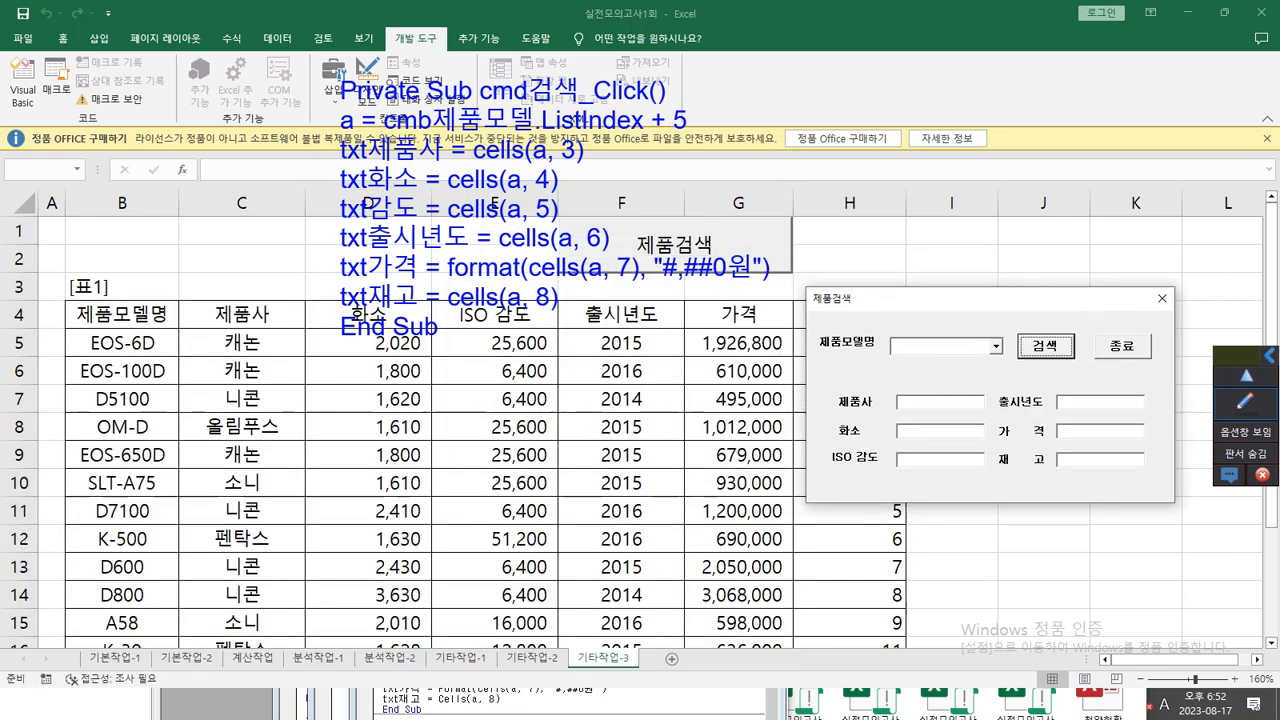
pyautogui.click(996, 346)
pyautogui.click(930, 371)
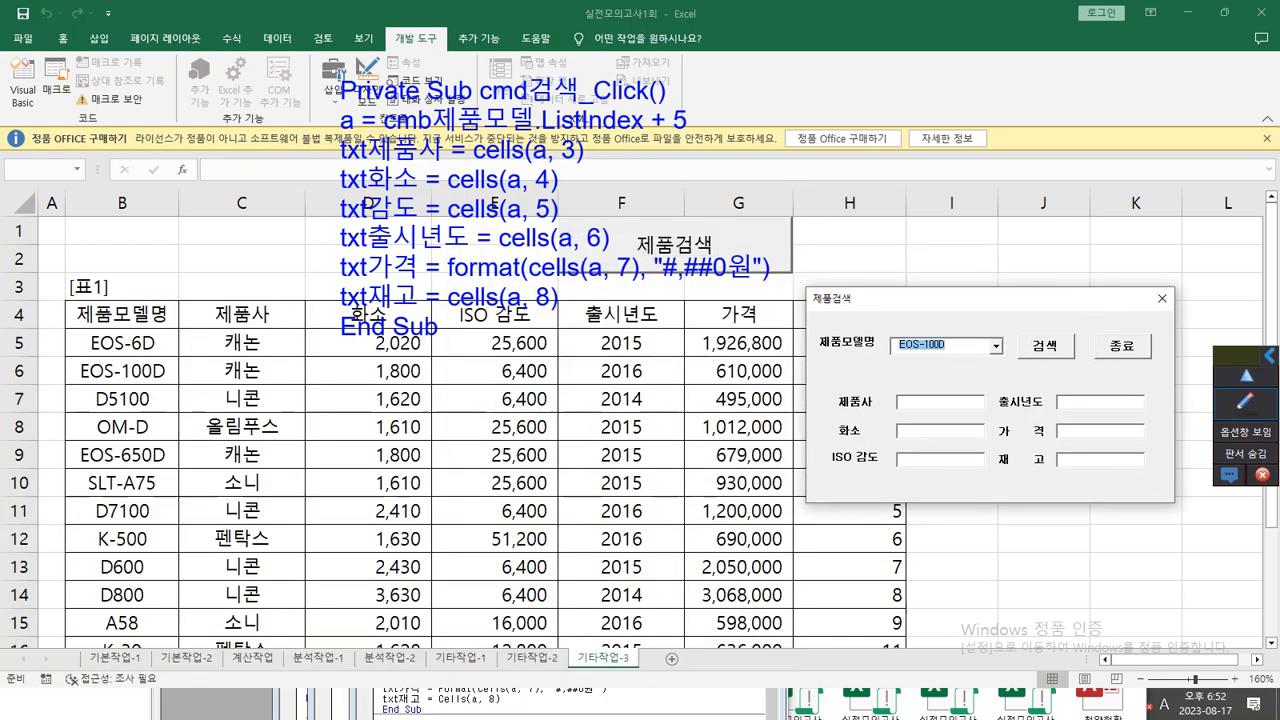
pyautogui.click(1045, 345)
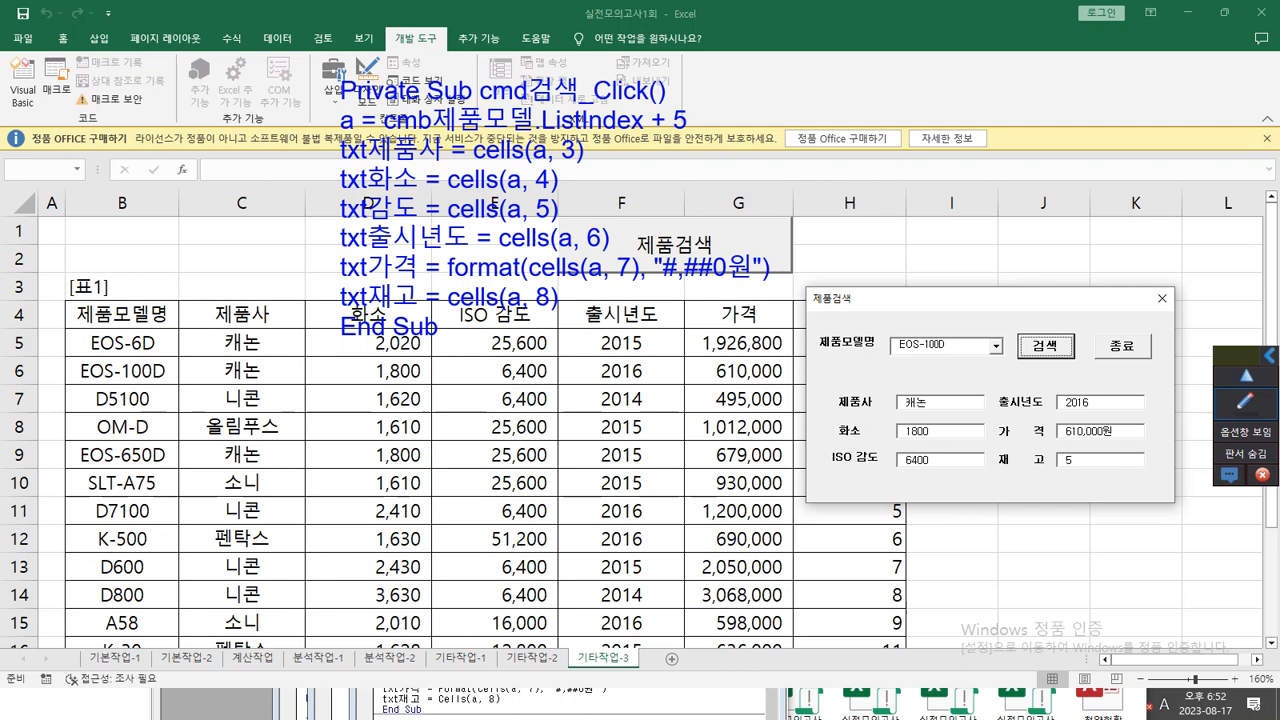
# Move the cmd검색_Click code note off the 제품검색 button to the area above columns A to D.
pyautogui.click(1245, 404)
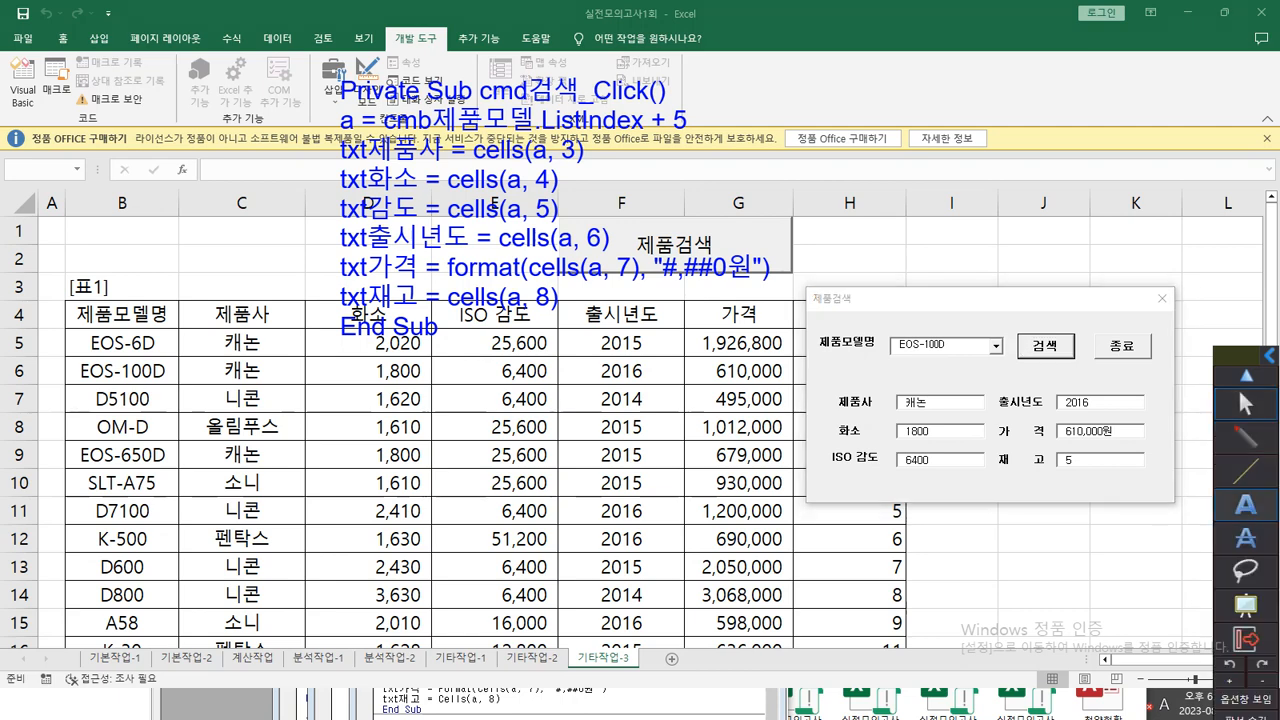
pyautogui.click(1245, 435)
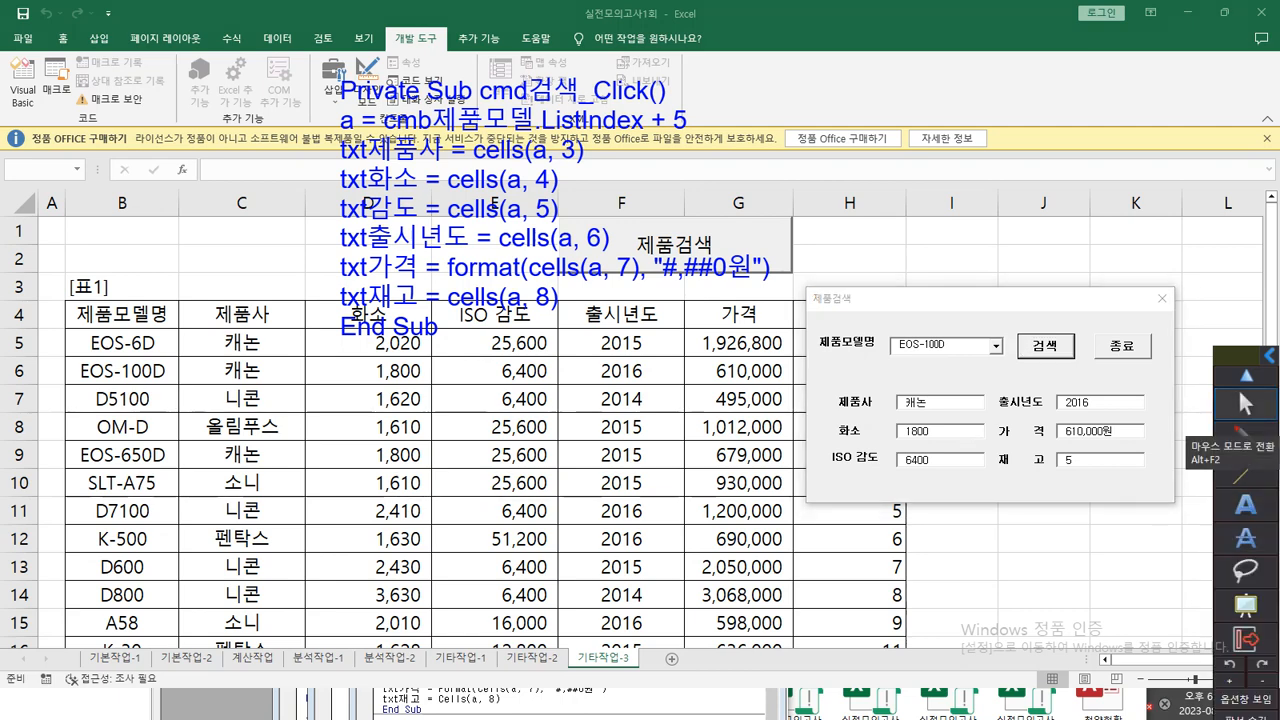
pyautogui.click(1245, 505)
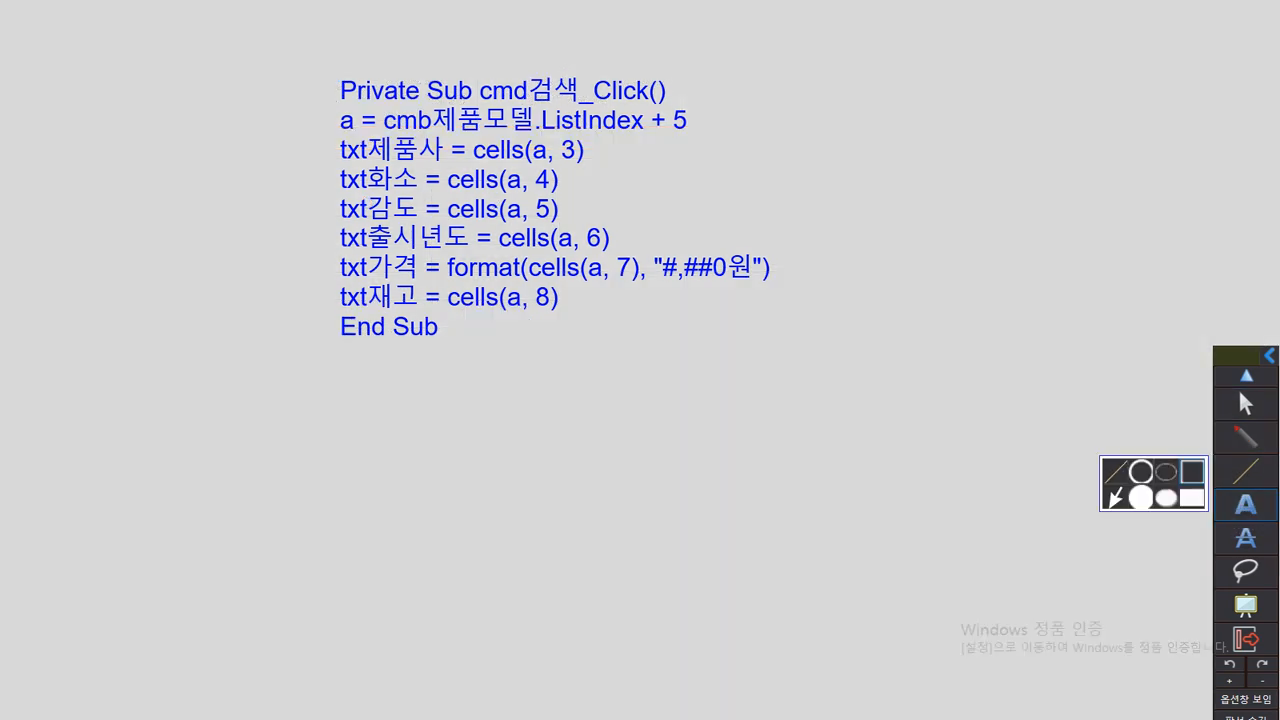
pyautogui.moveTo(346, 61); pyautogui.dragTo(46, 54)
pyautogui.click(1245, 404)
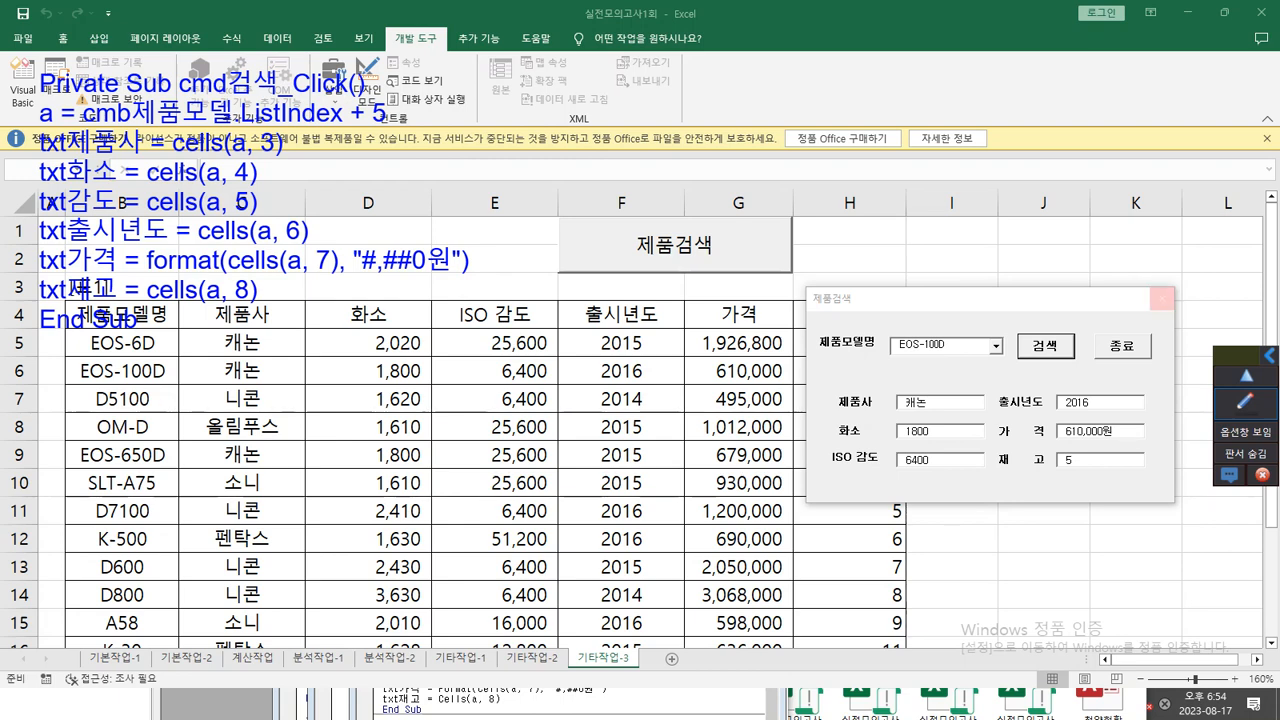
# Close the running form and open the click procedure of the 종료 button on 제품검색폼 in the code window.
pyautogui.click(1161, 298)
pyautogui.moveTo(465, 324); pyautogui.dragTo(970, 93)
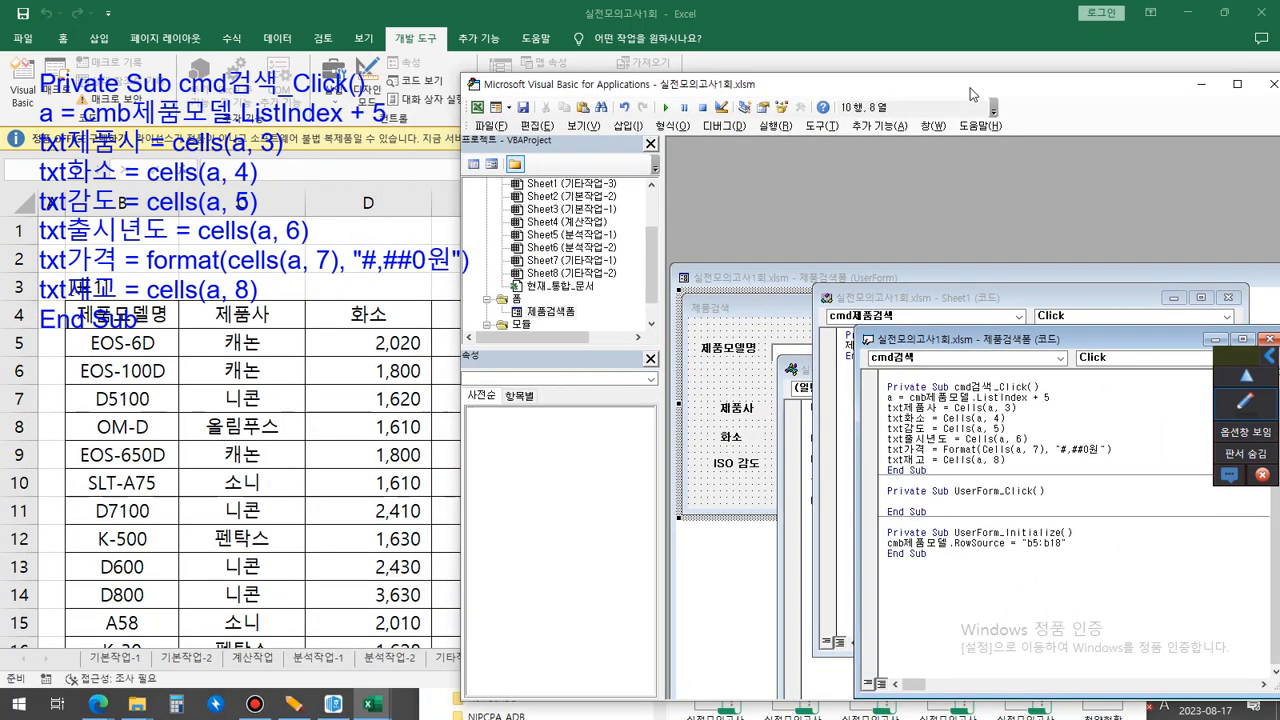
pyautogui.doubleClick(551, 312)
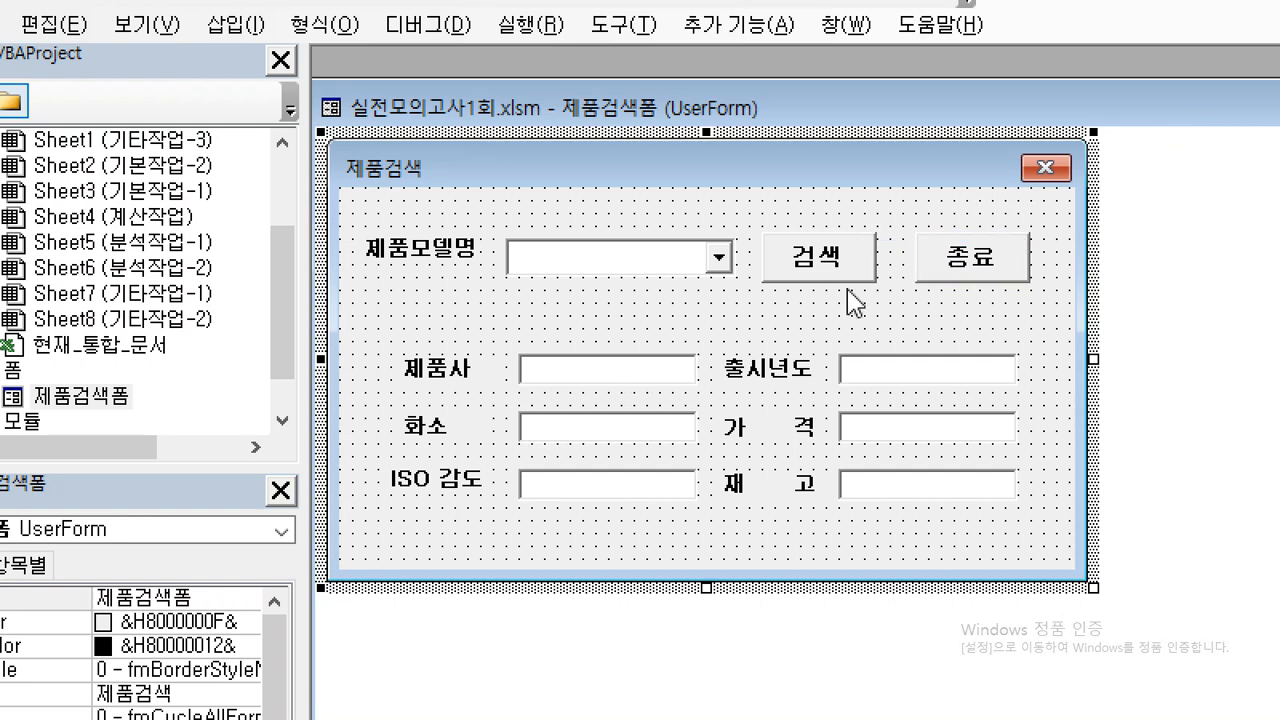
pyautogui.doubleClick(962, 265)
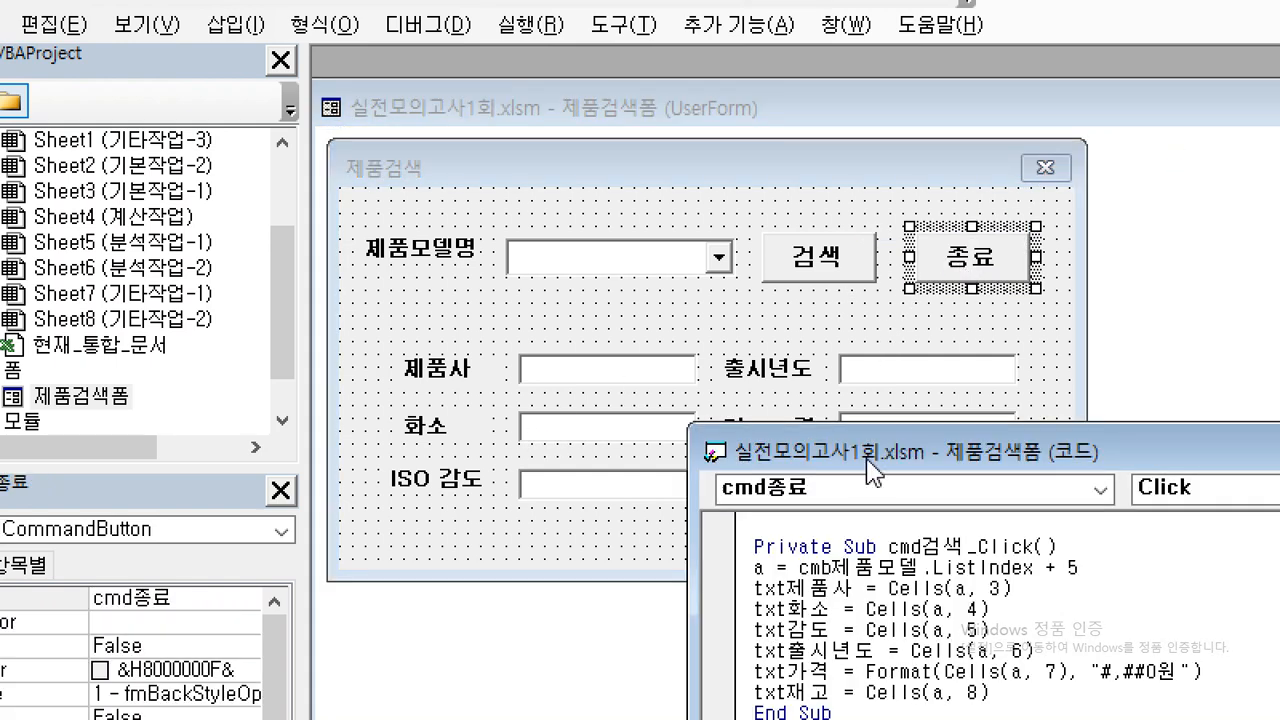
pyautogui.moveTo(864, 462); pyautogui.dragTo(548, 99)
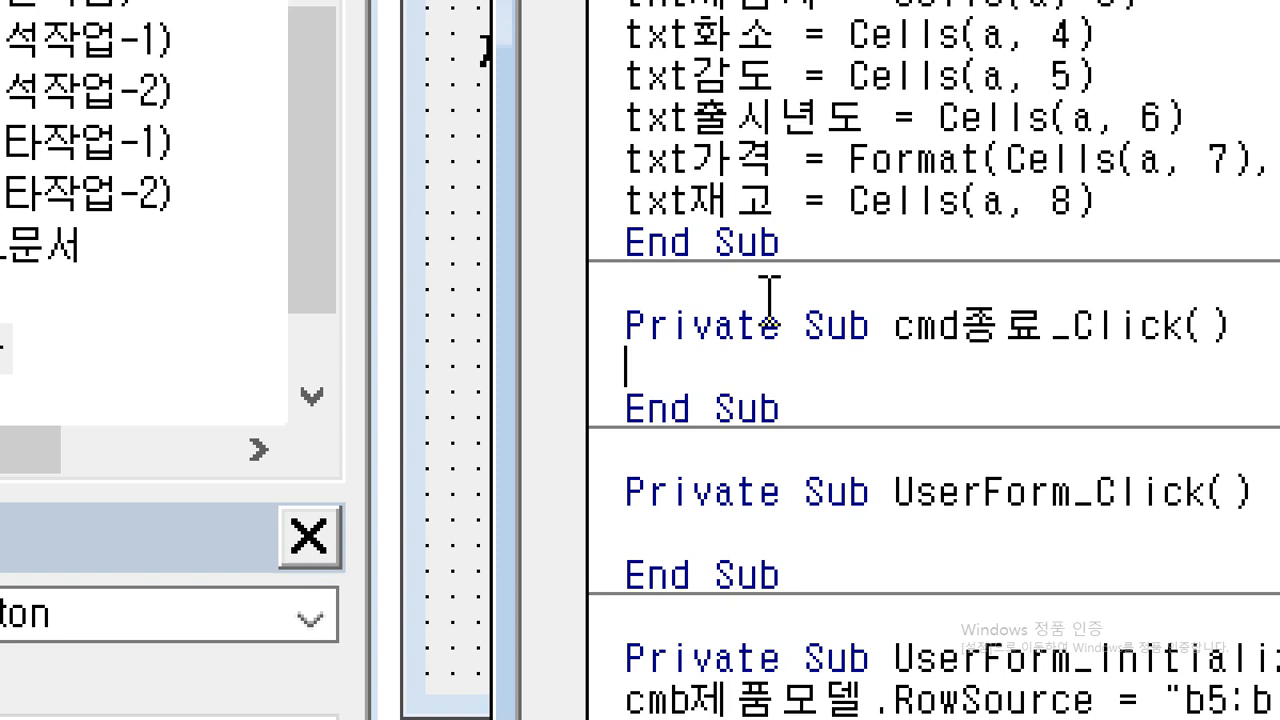
# In cmd종료_Click, begin a MsgBox statement with now() as its prompt argument.
pyautogui.write('msgbox')
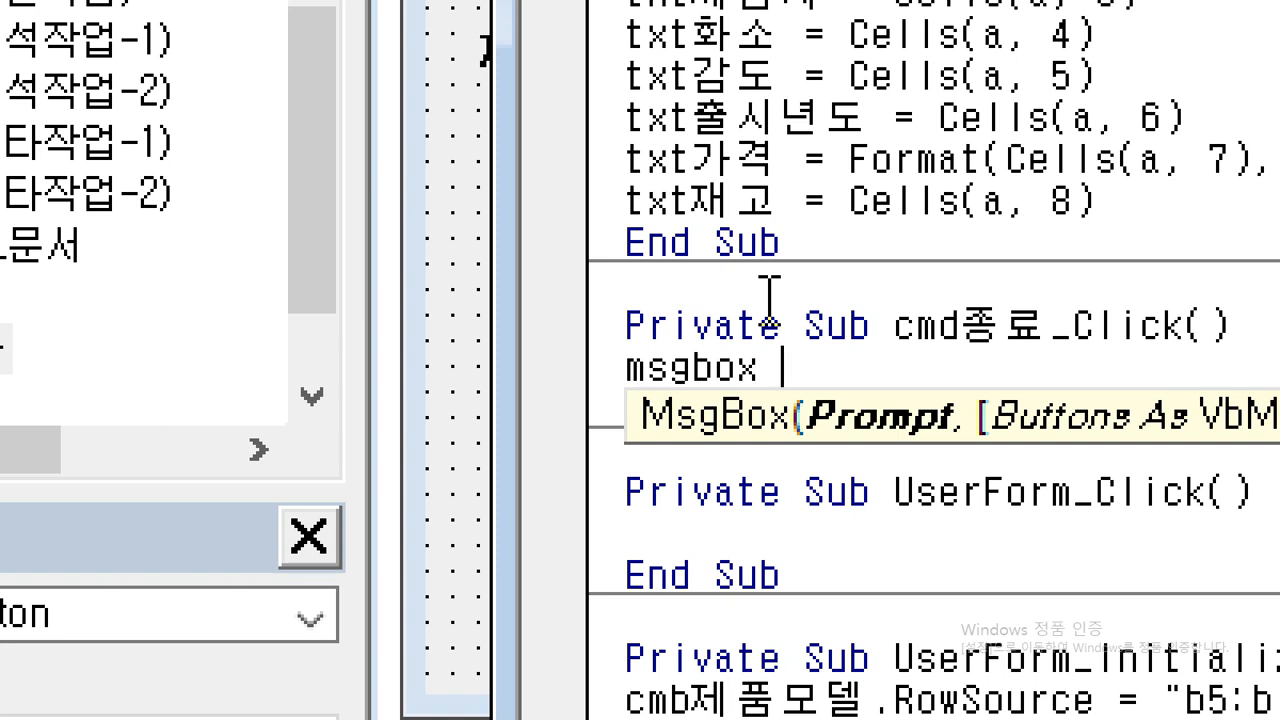
pyautogui.write('now(')
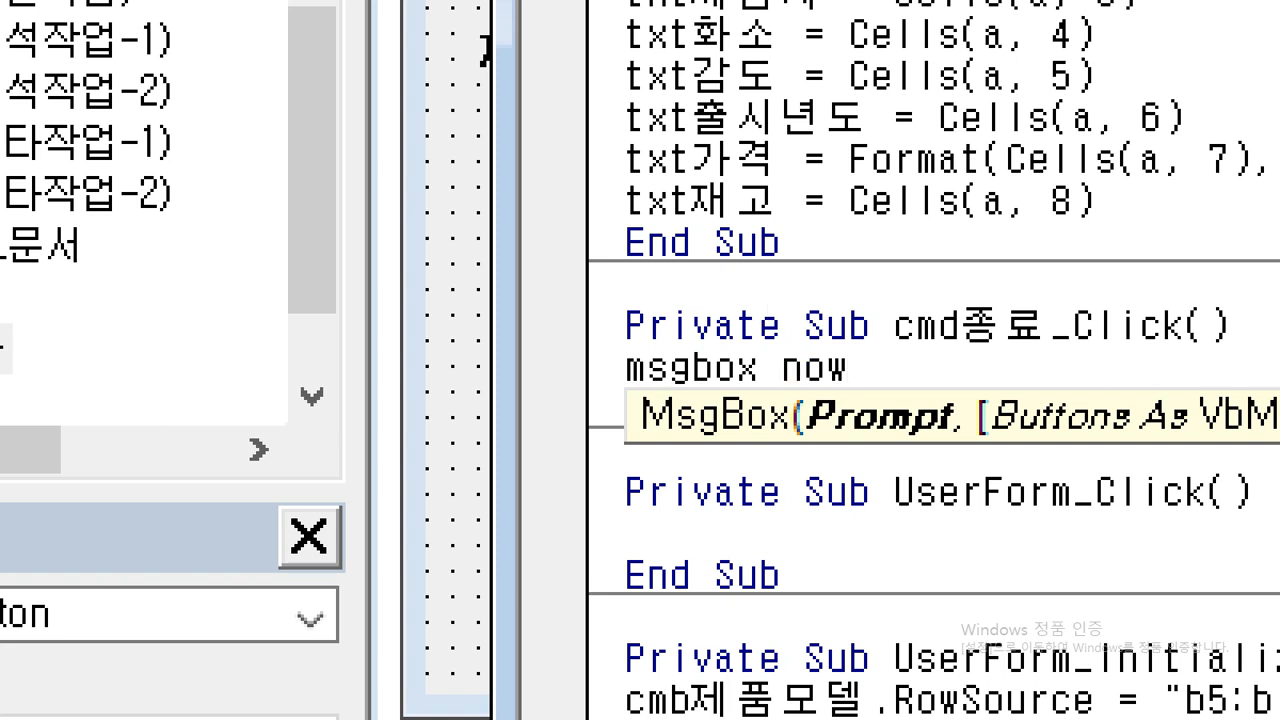
pyautogui.write('),')
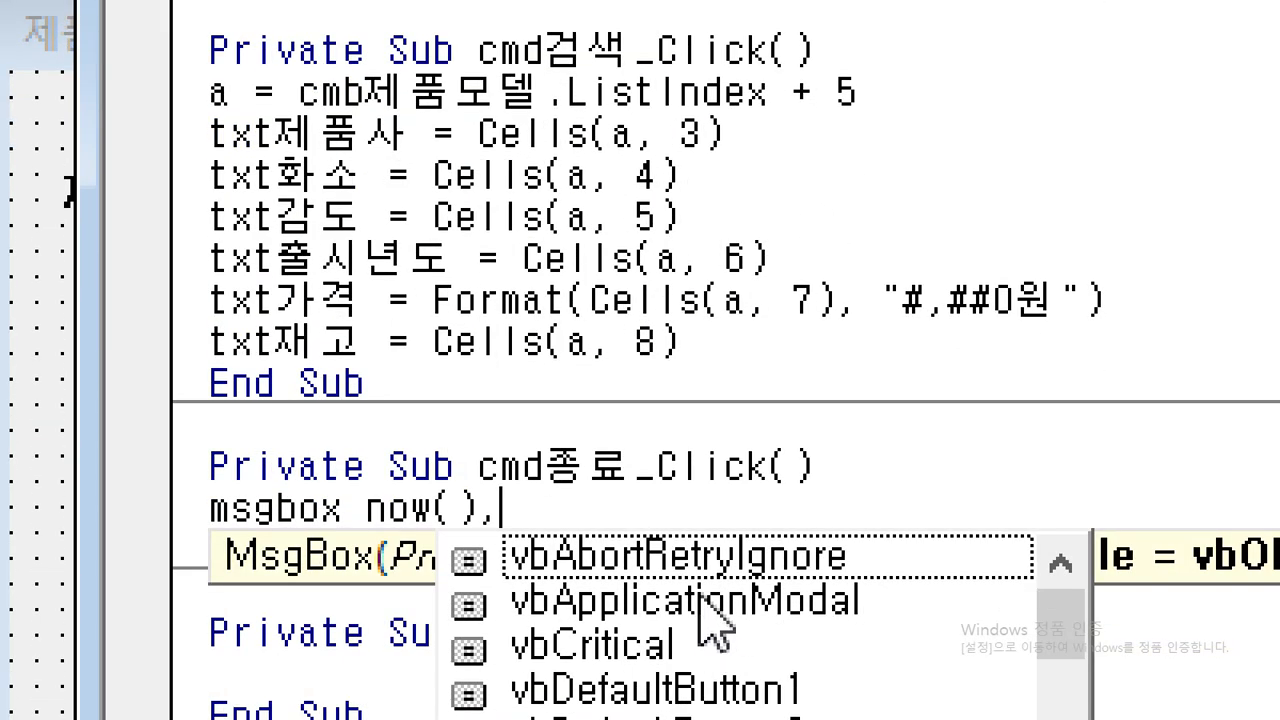
pyautogui.write('vboko')
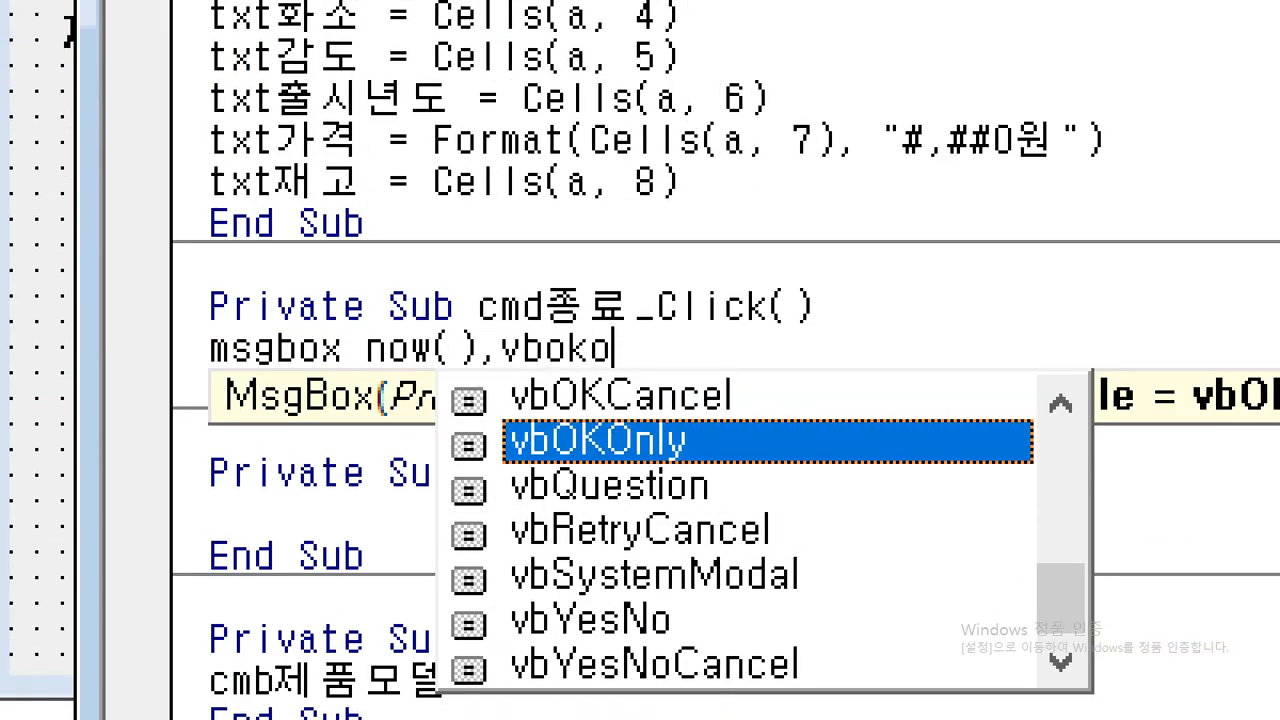
pyautogui.write('n')
pyautogui.press('Tab')
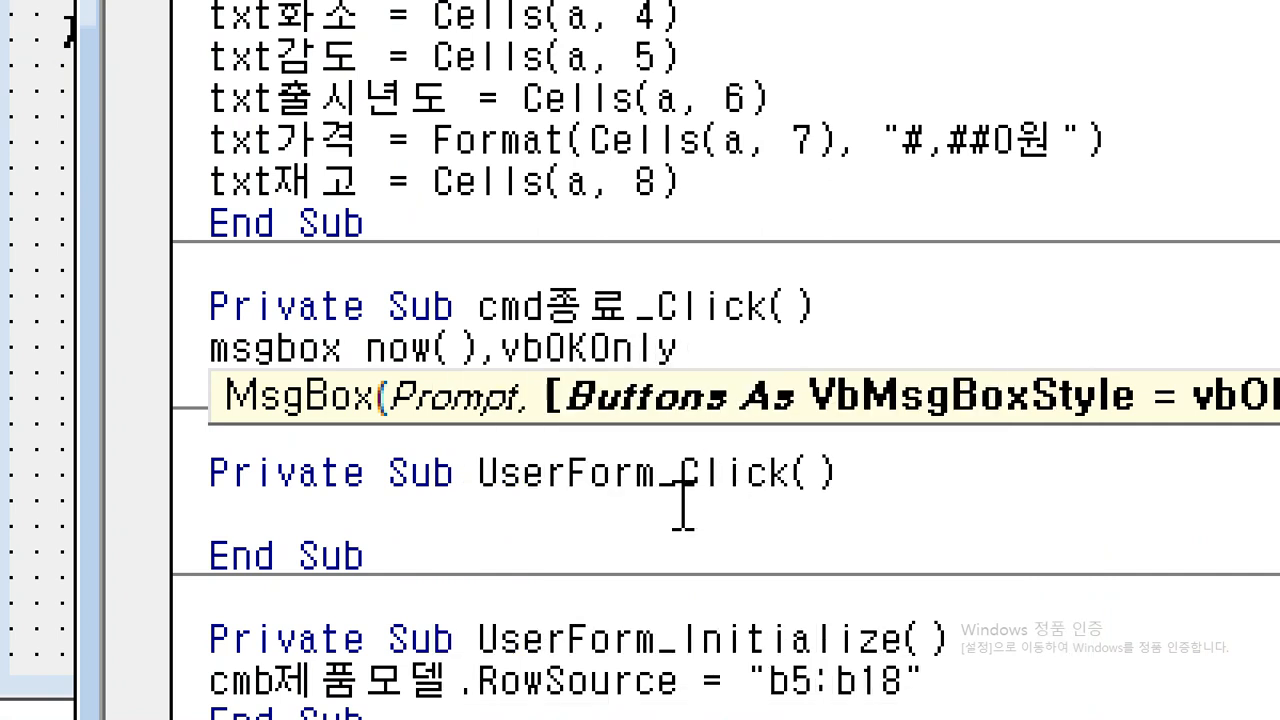
pyautogui.press('BackSpace')
pyautogui.press('BackSpace')
pyautogui.press('BackSpace')
pyautogui.press('BackSpace')
pyautogui.press('BackSpace')
pyautogui.press('BackSpace')
pyautogui.press('BackSpace')
pyautogui.press('BackSpace')
# Leave the MsgBox buttons argument empty and add "제품검색을 마칩니다" as the message box title.
pyautogui.write(',')
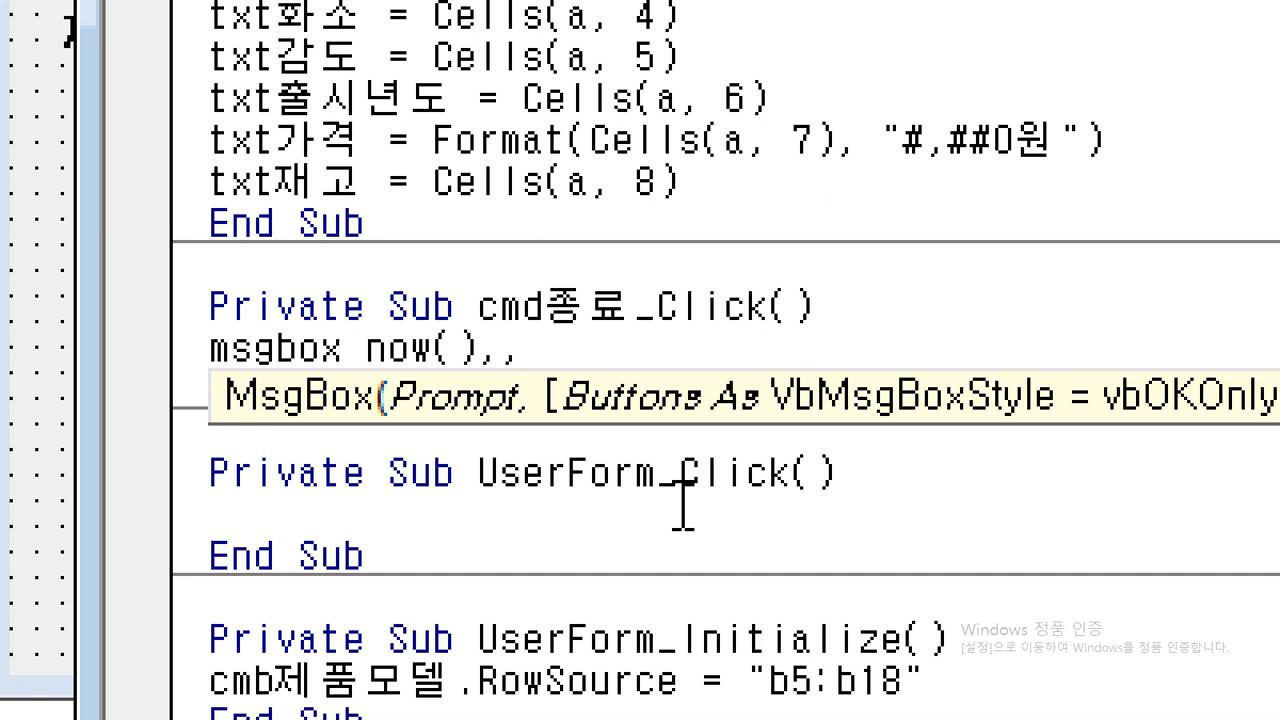
pyautogui.write('"제품검')
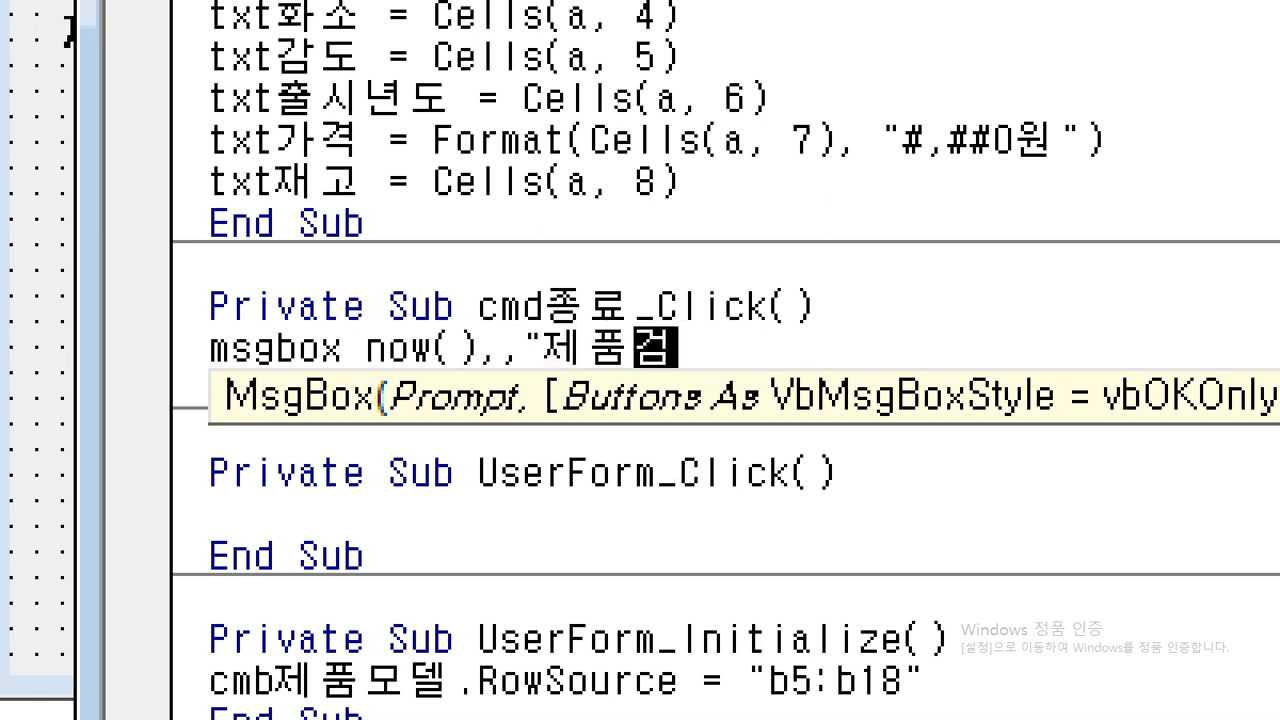
pyautogui.write('색ㅇ을 마칩니다')
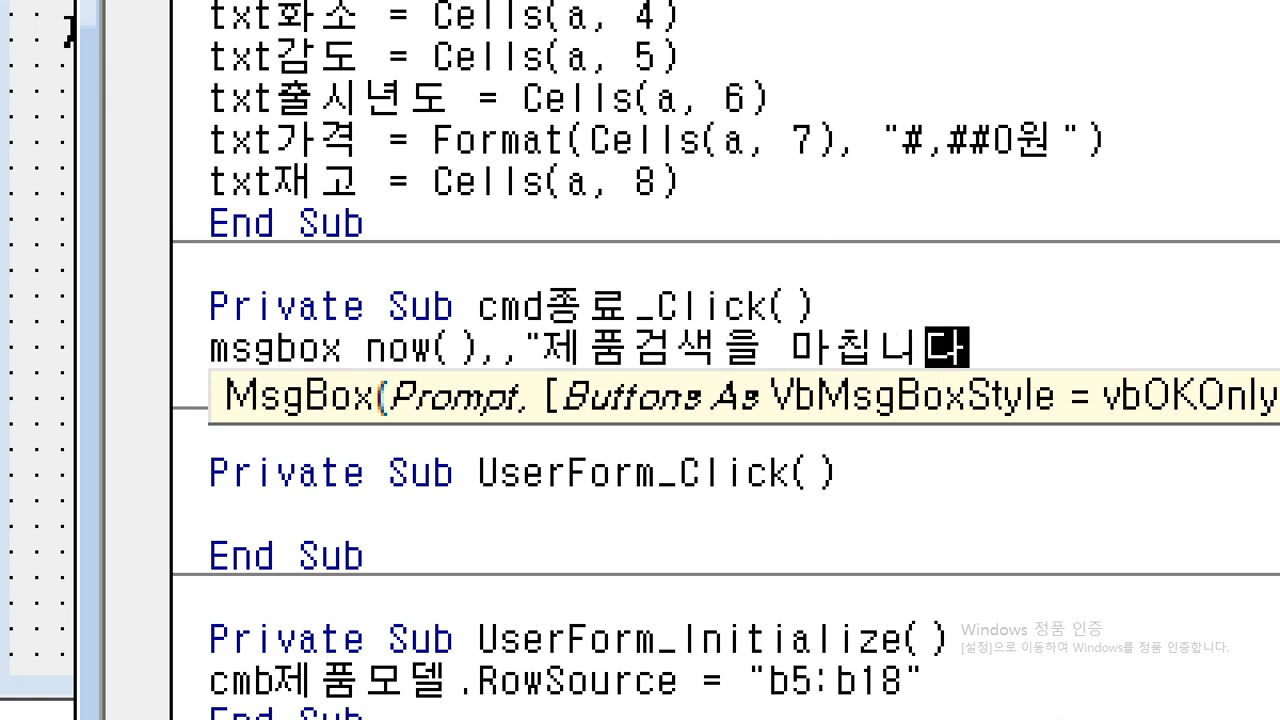
pyautogui.write('"')
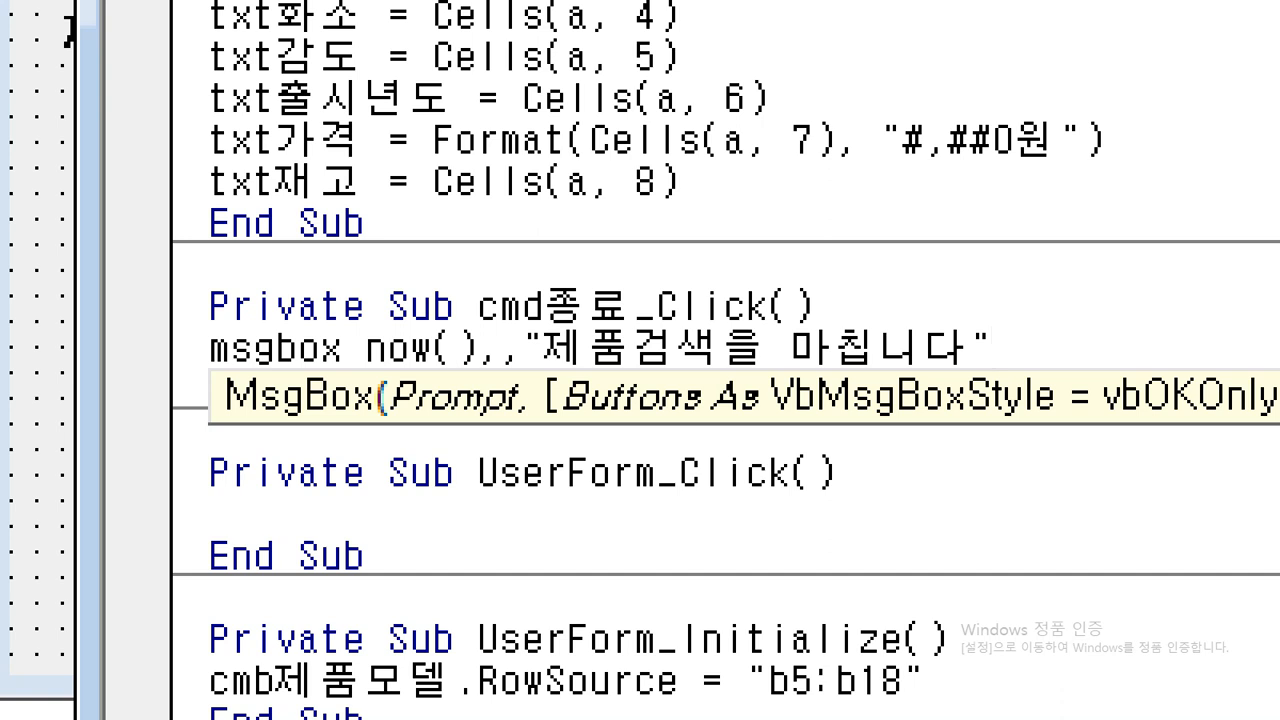
pyautogui.press('Return')
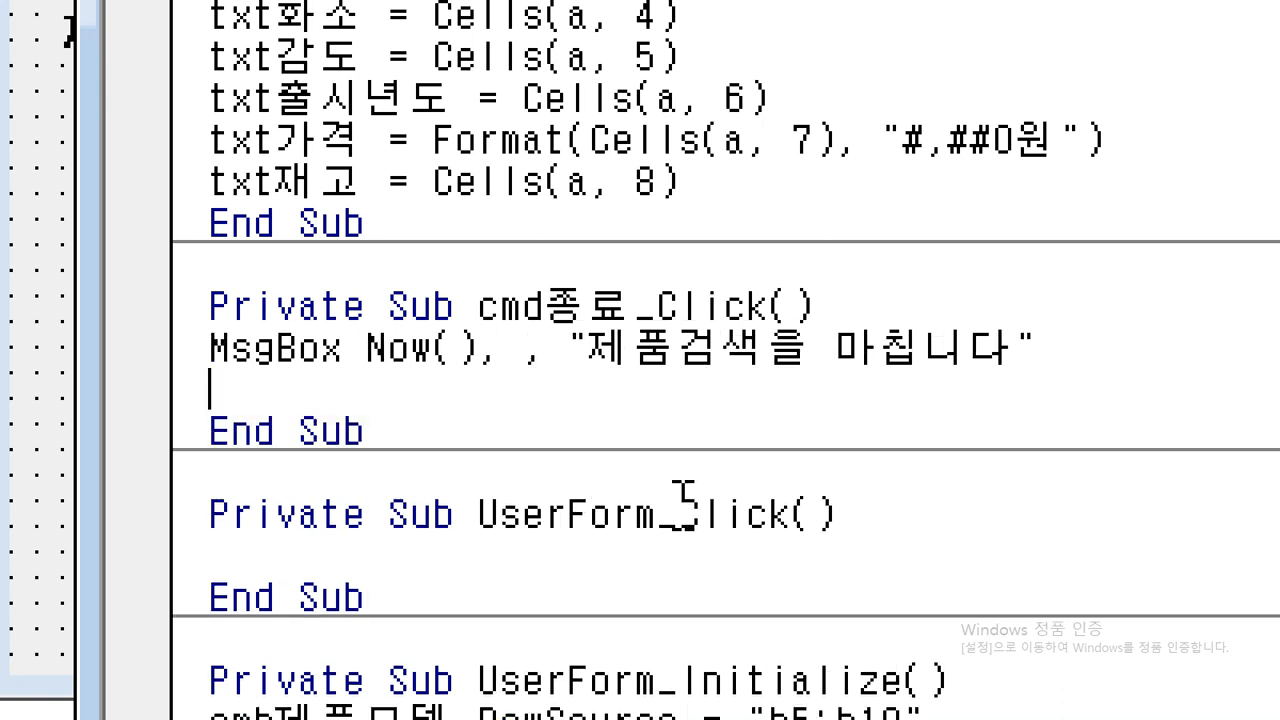
# Add an Unload Me line below the MsgBox statement in cmd종료_Click.
pyautogui.write('unload me')
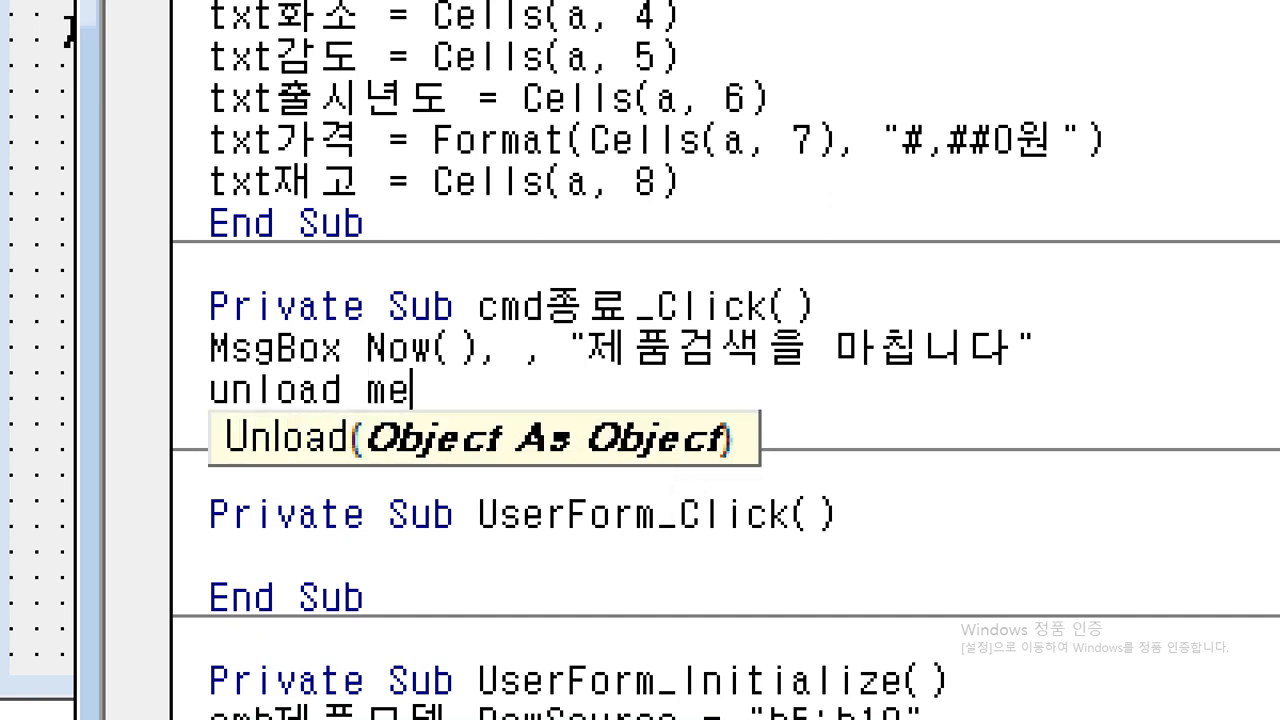
pyautogui.press('Down')
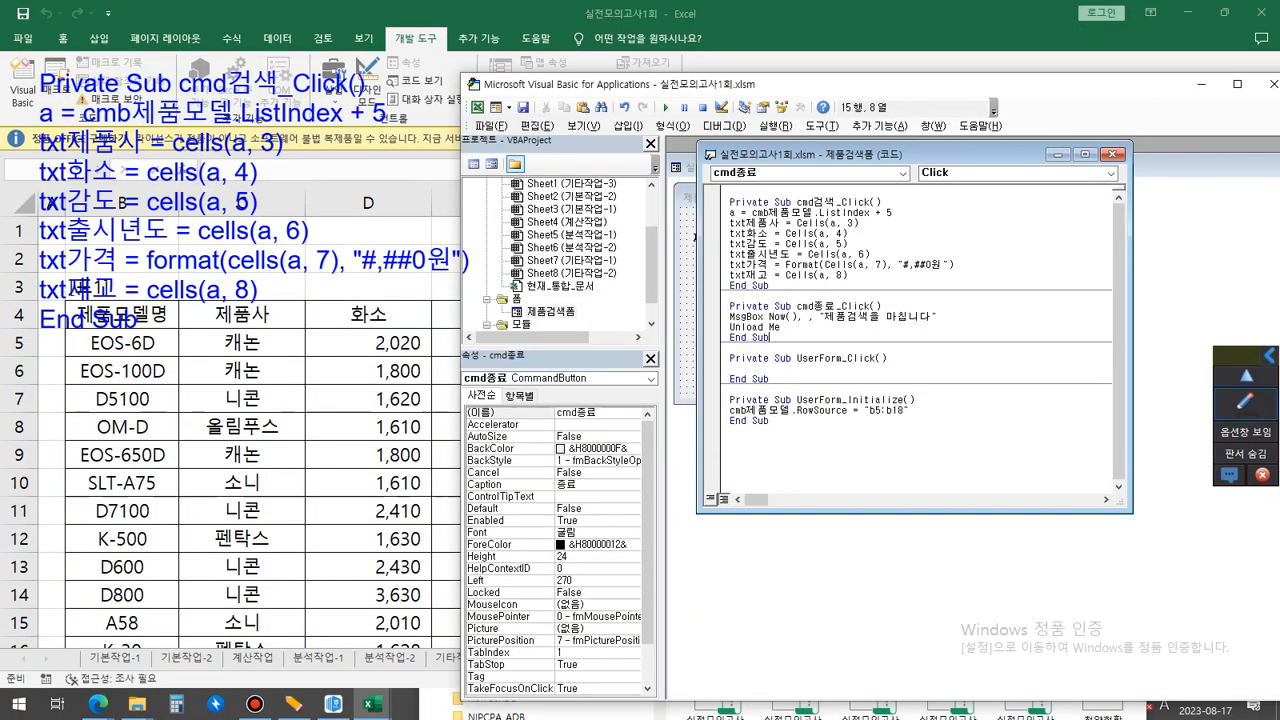
# Copy the whole cmd종료_Click procedure into a new on-screen text note and place it above the code window.
pyautogui.moveTo(370, 430); pyautogui.dragTo(210, 306)
pyautogui.hotkey('ctrl', 'c')
pyautogui.click(1245, 403)
pyautogui.click(1245, 505)
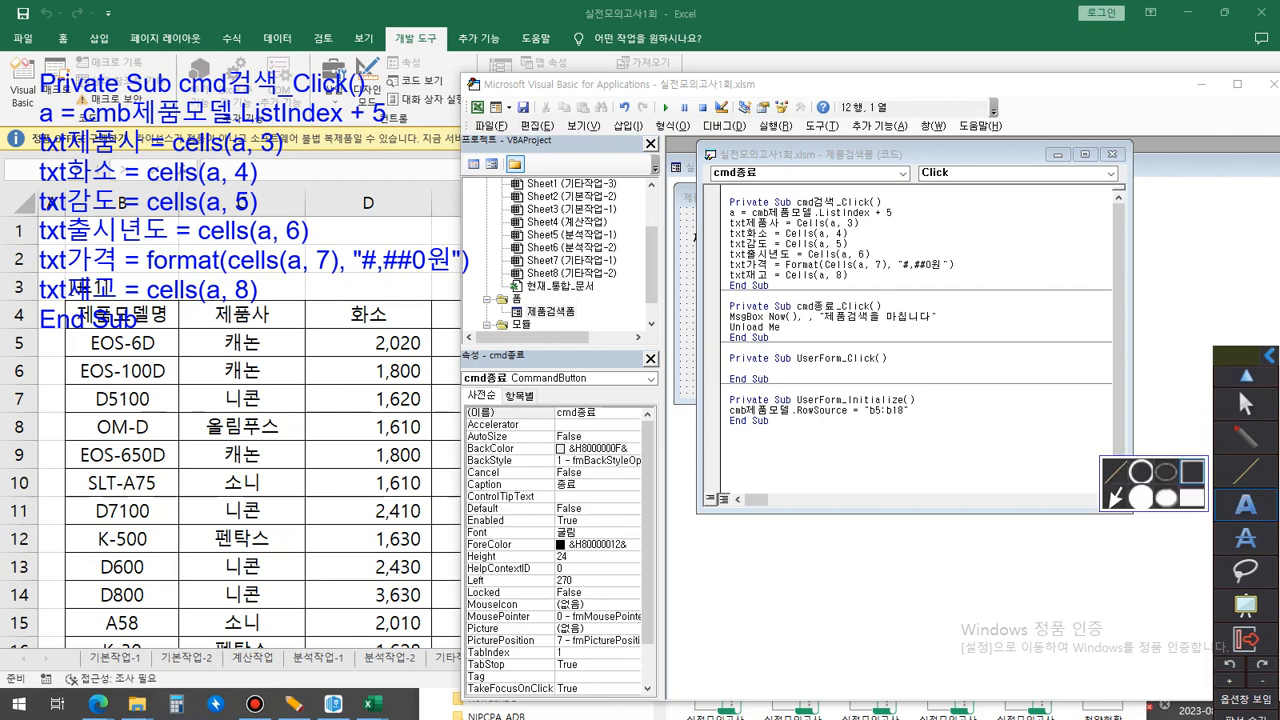
pyautogui.click(655, 74)
pyautogui.hotkey('ctrl', 'v')
pyautogui.moveTo(661, 55)
pyautogui.mouseDown()
pyautogui.moveTo(672, 38)
pyautogui.moveTo(752, 33)
pyautogui.mouseUp()
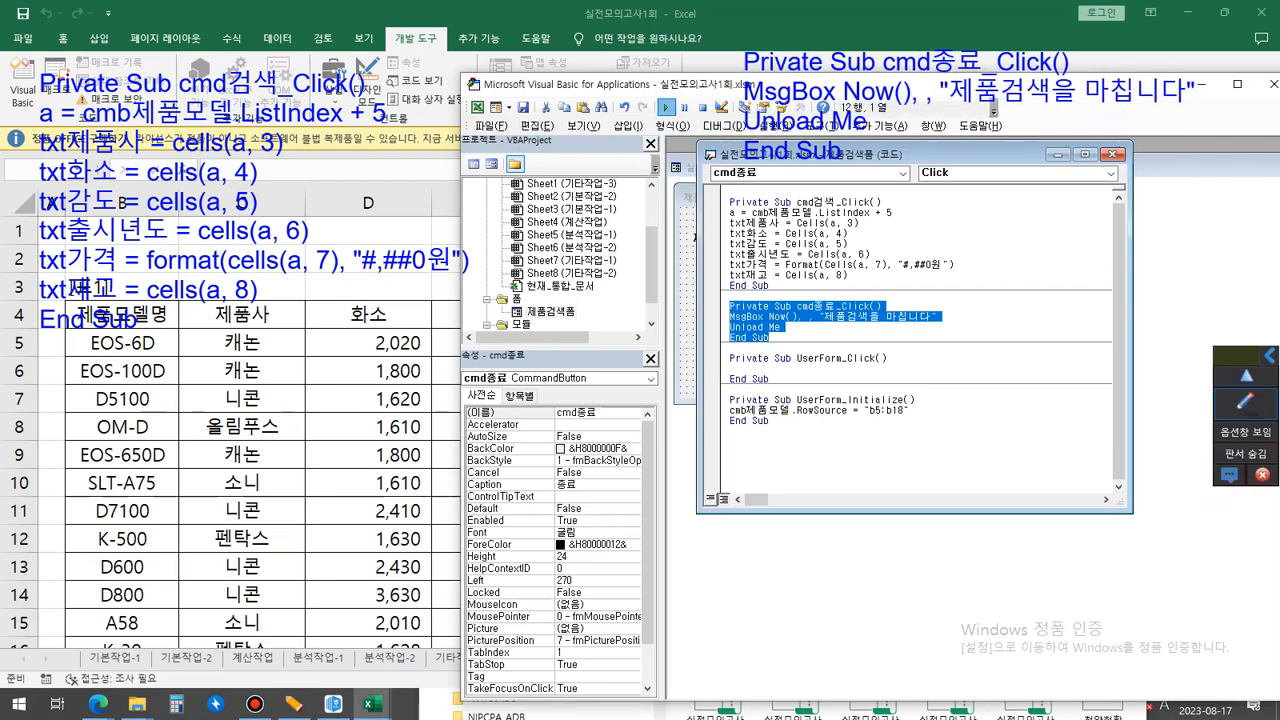
# Run the form and test its 종료 button, confirming the message box that shows the date and time.
pyautogui.click(666, 107)
pyautogui.click(772, 292)
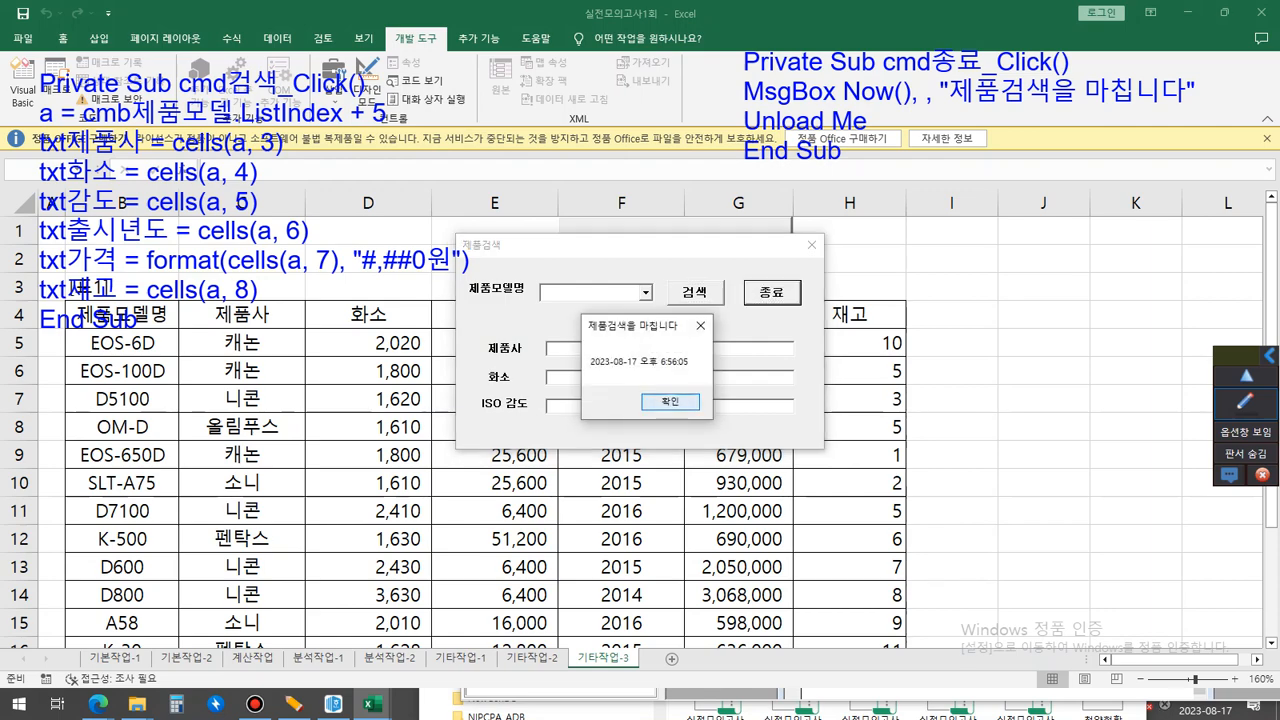
pyautogui.click(670, 401)
# Move the Visual Basic window down clear of the code notes and activate text editing for the notes.
pyautogui.moveTo(690, 84)
pyautogui.mouseDown()
pyautogui.moveTo(686, 251)
pyautogui.moveTo(644, 318)
pyautogui.mouseUp()
pyautogui.click(1245, 404)
pyautogui.click(1245, 505)
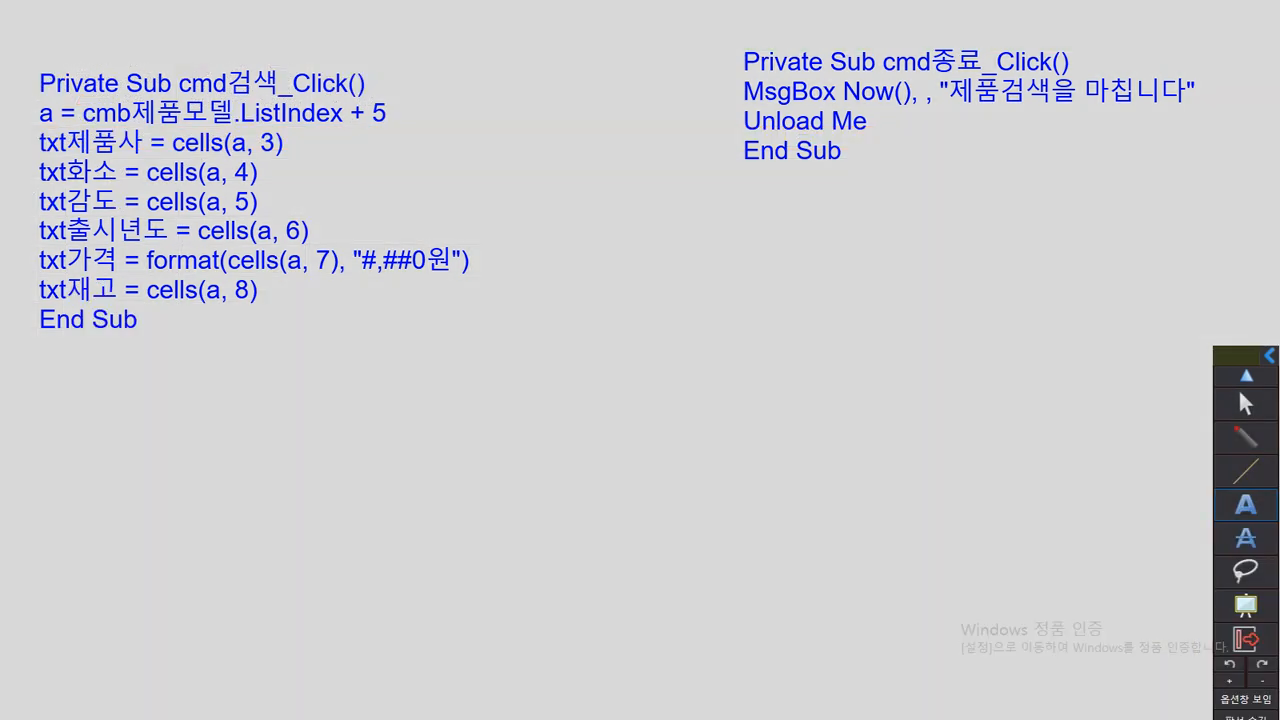